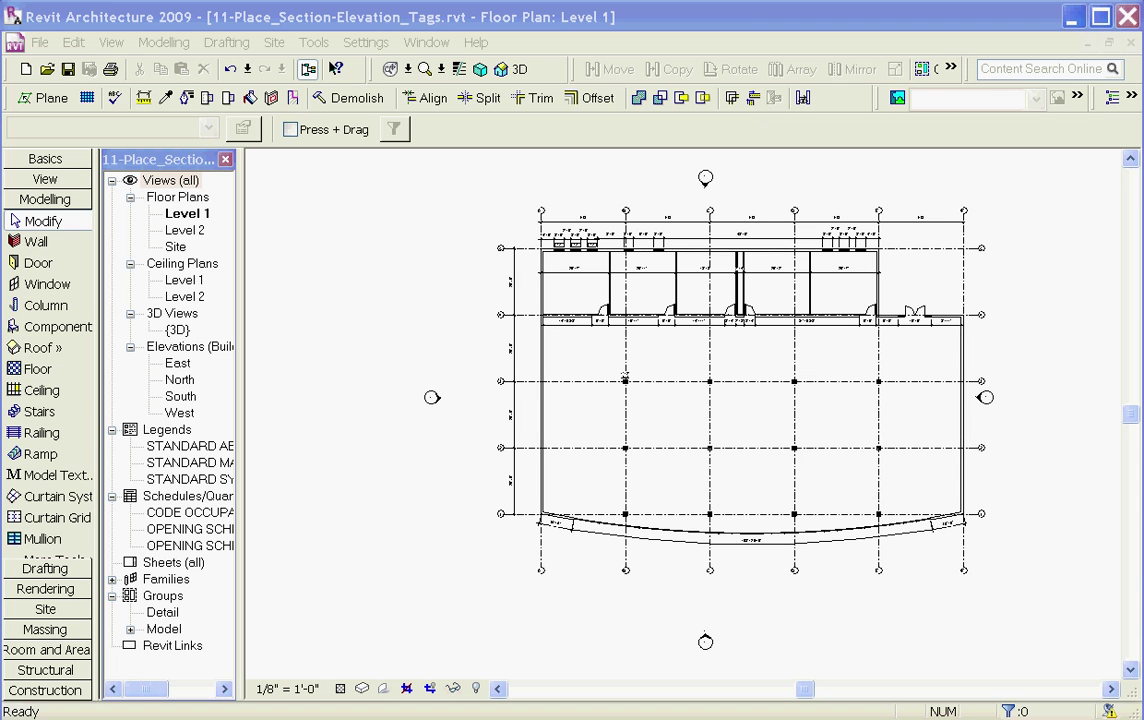
Open the default 3D view focused on the curved curtain wall's mullions and glazed panels.
click(510, 71)
scroll(646, 549, up, 8)
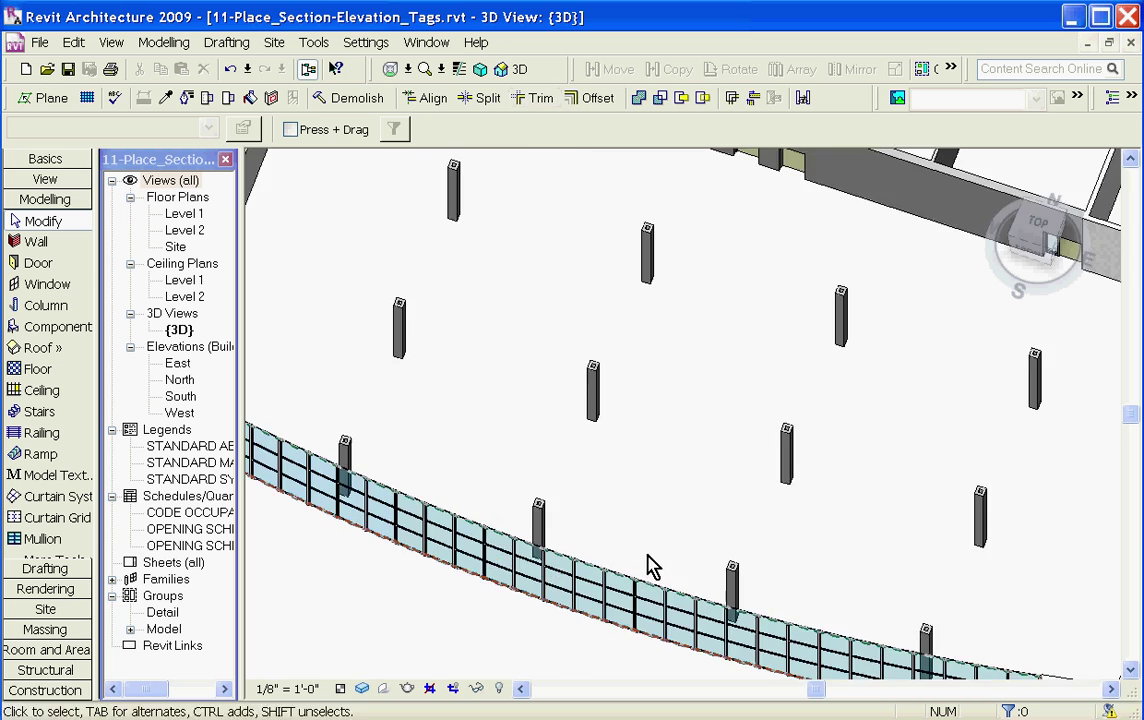
scroll(640, 522, up, 5)
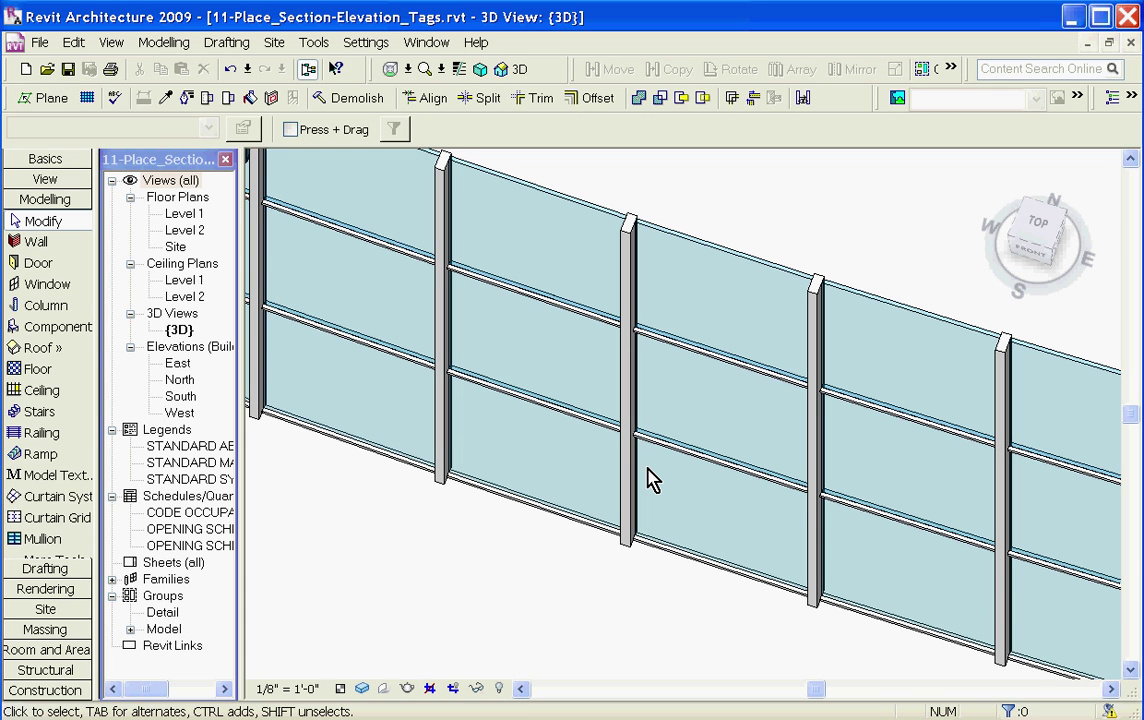
Temporarily hide one lower vertical mullion and the adjoining horizontal mullion on the curtain wall.
click(819, 542)
key(h)
key(h)
click(784, 493)
key(Escape)
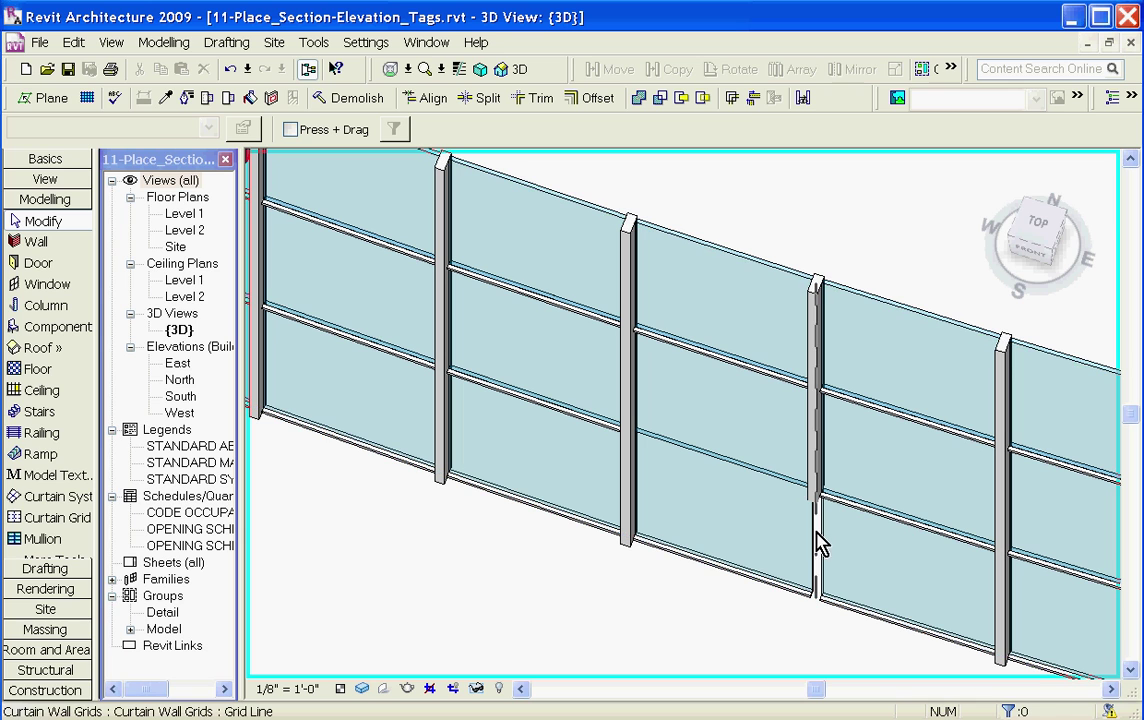
Select the horizontal grid line and the lower glazed panel beside the hidden mullions, and restore the hidden mullions.
click(766, 488)
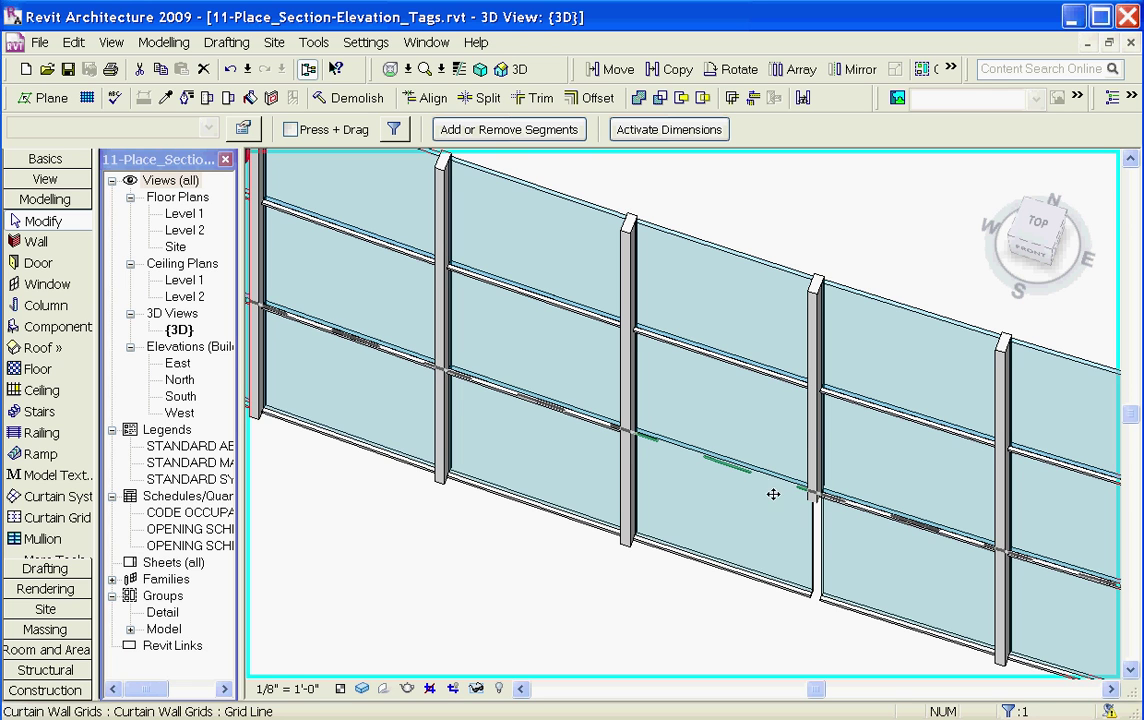
click(812, 547)
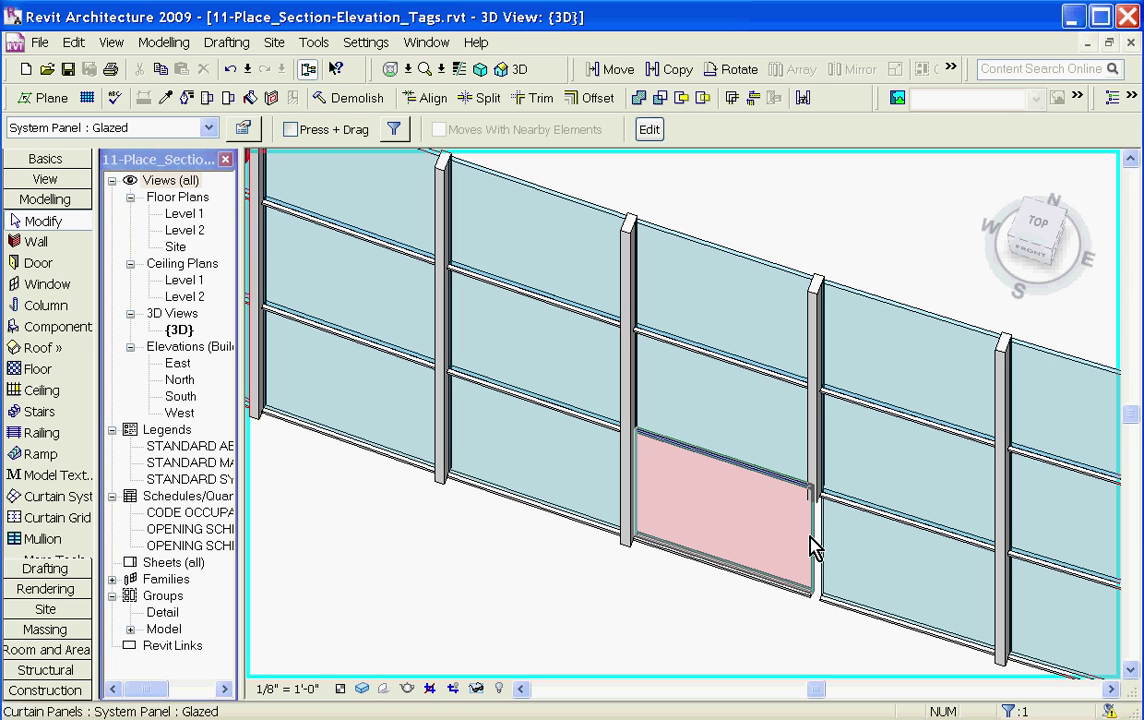
key(Escape)
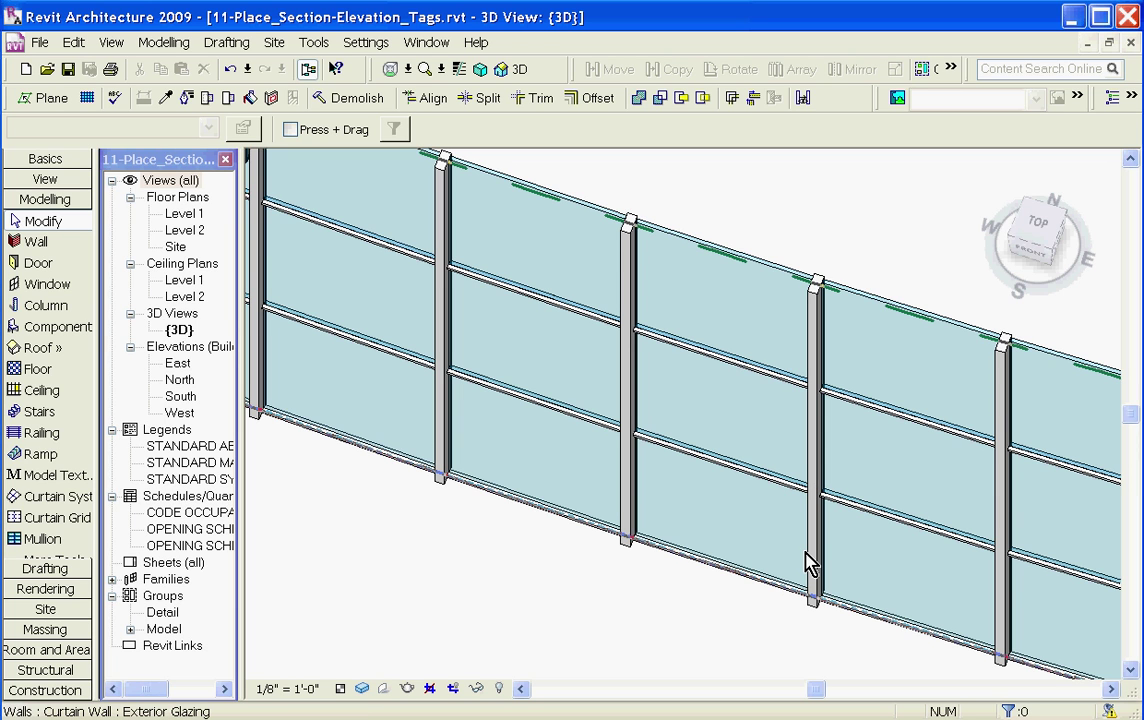
click(810, 563)
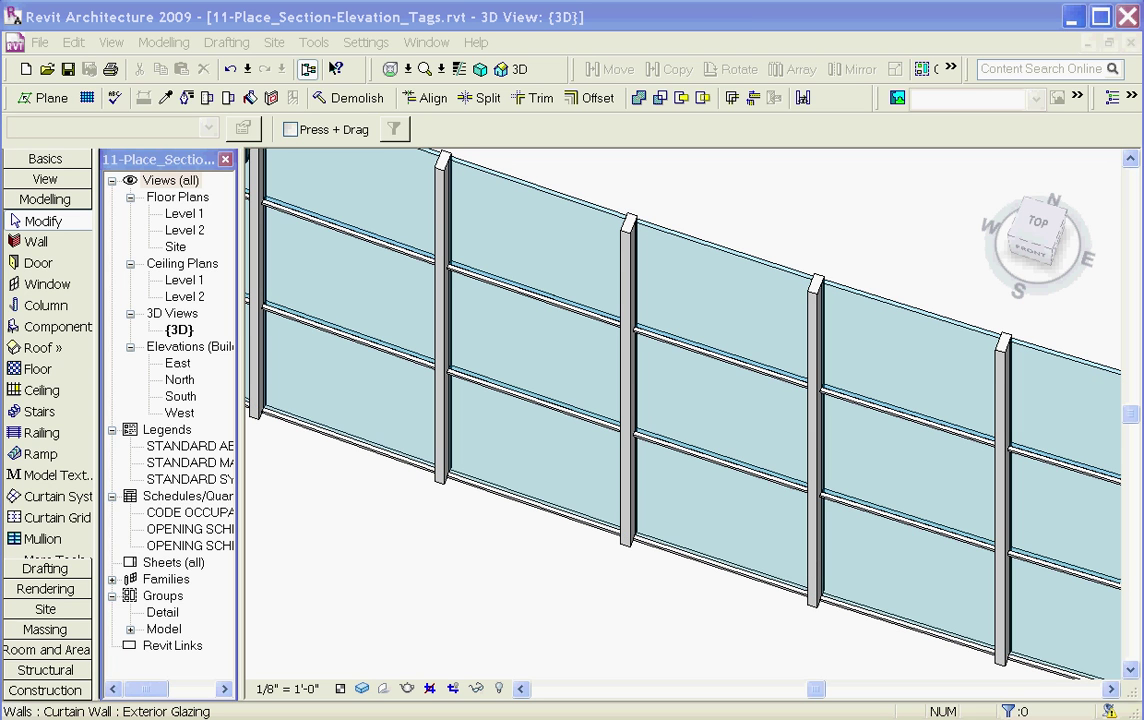
Create a new family from the Door - Curtain Wall.rft template.
click(38, 43)
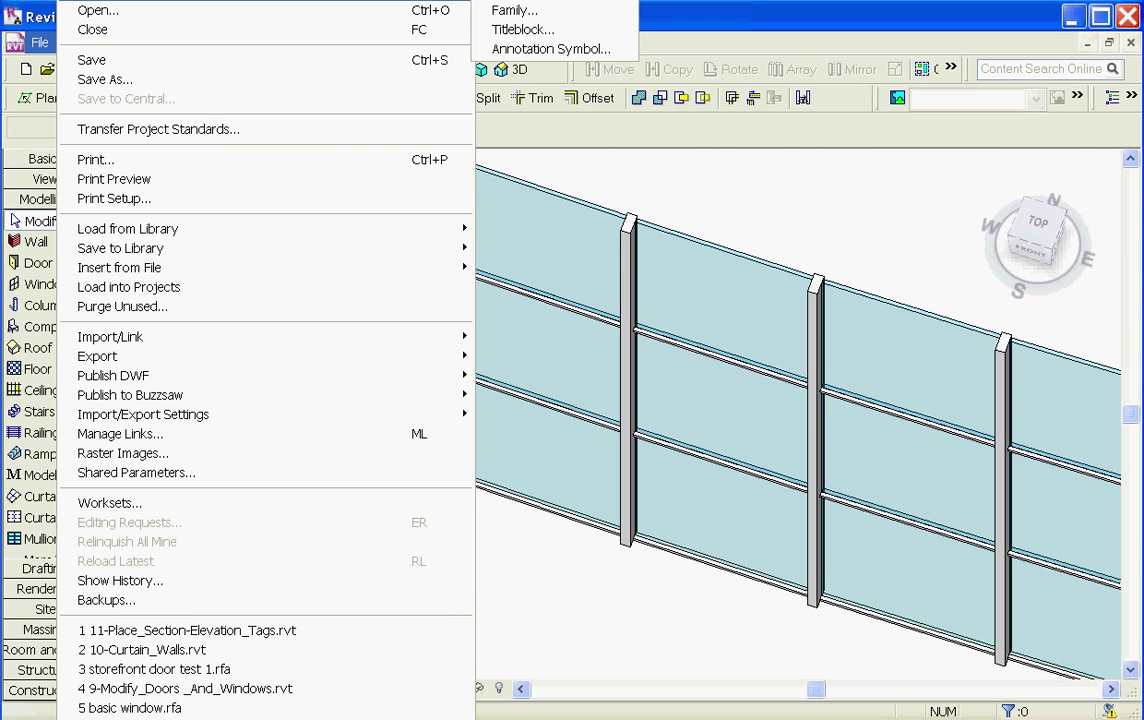
mouse_move(100, 1)
click(510, 12)
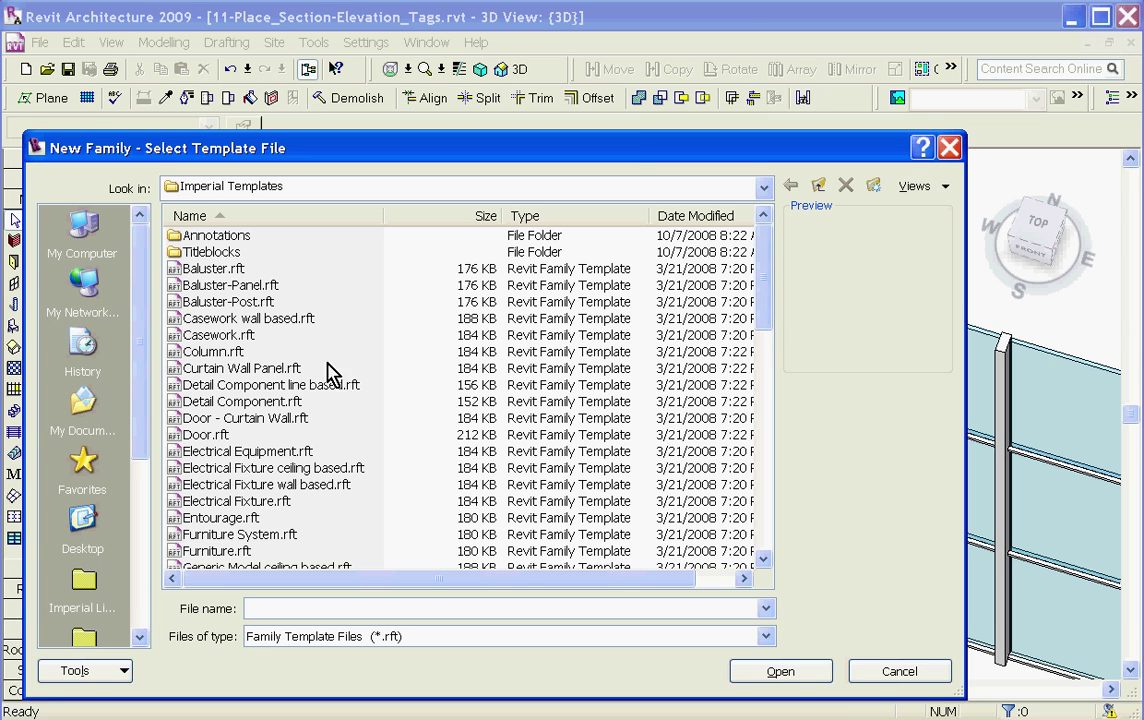
click(219, 420)
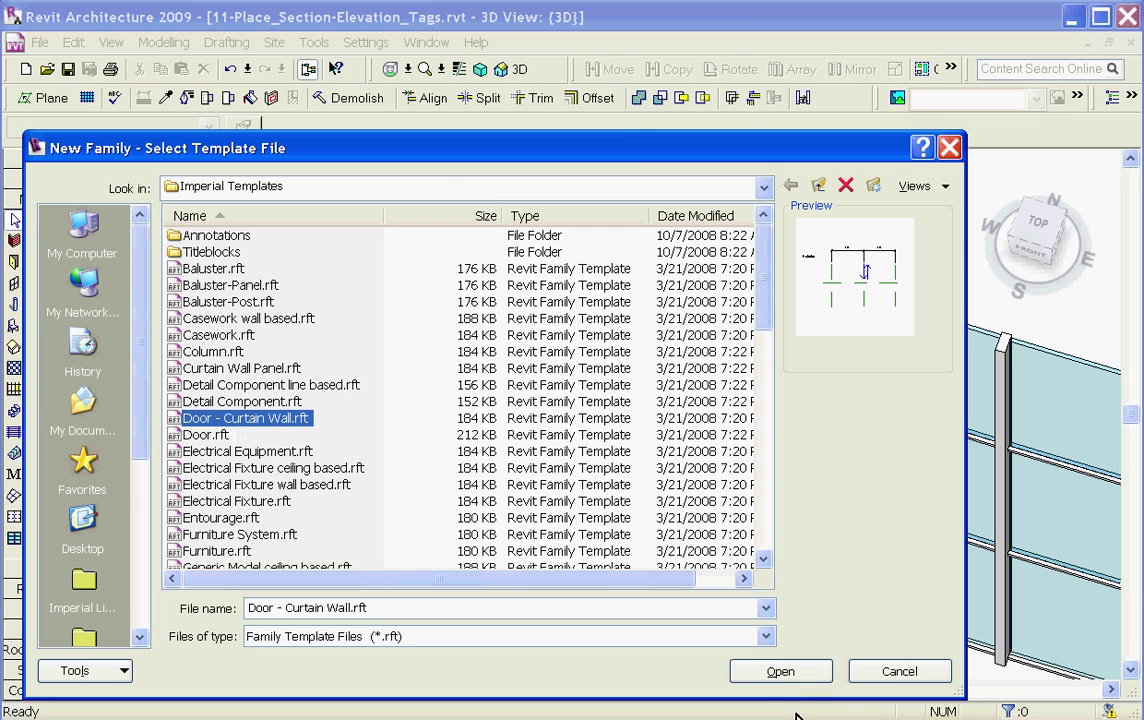
click(795, 676)
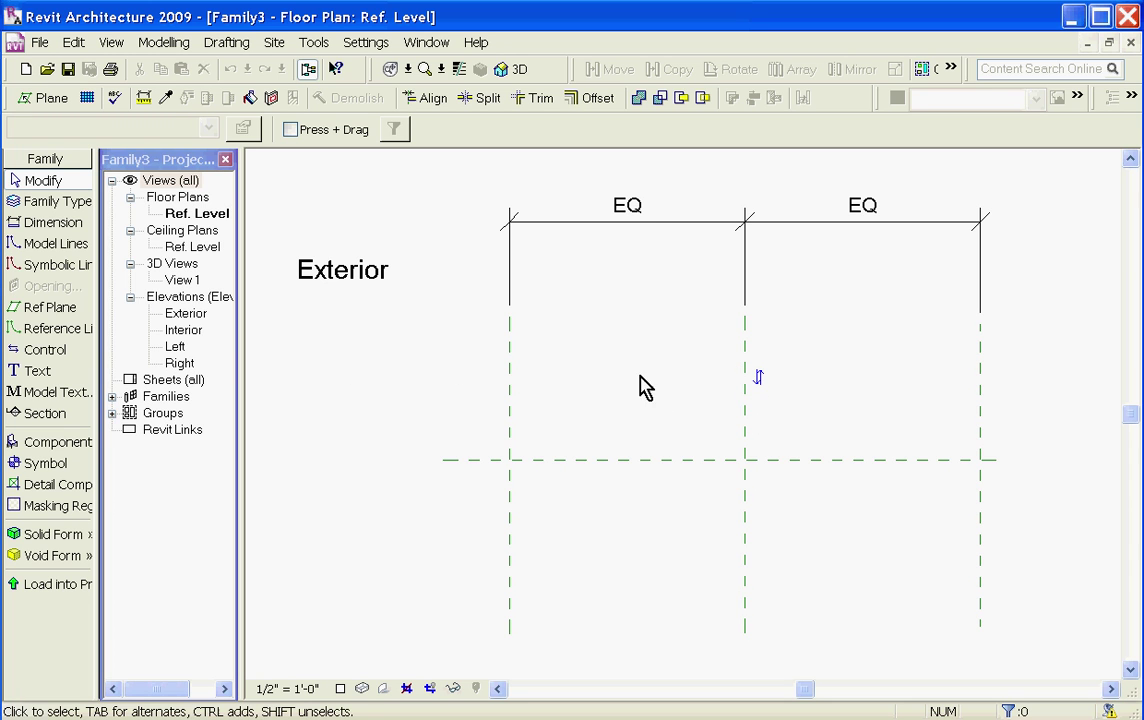
Examine the Left and Right reference planes that bound the door in the Ref. Level floor plan.
click(510, 388)
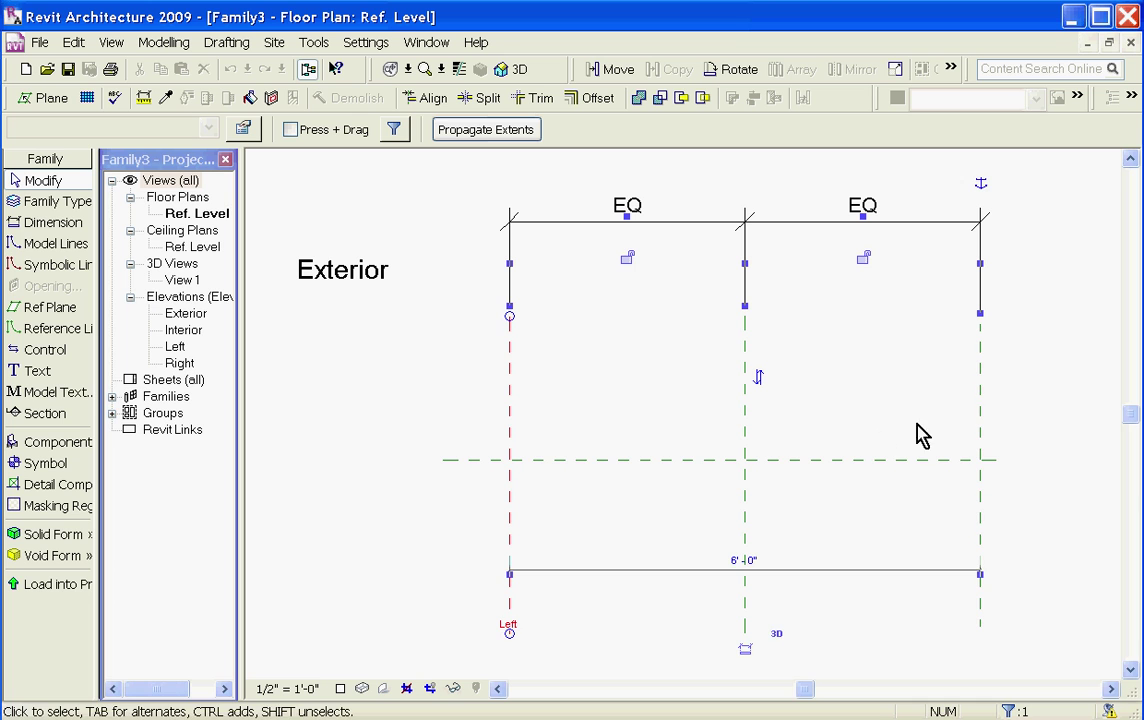
click(984, 402)
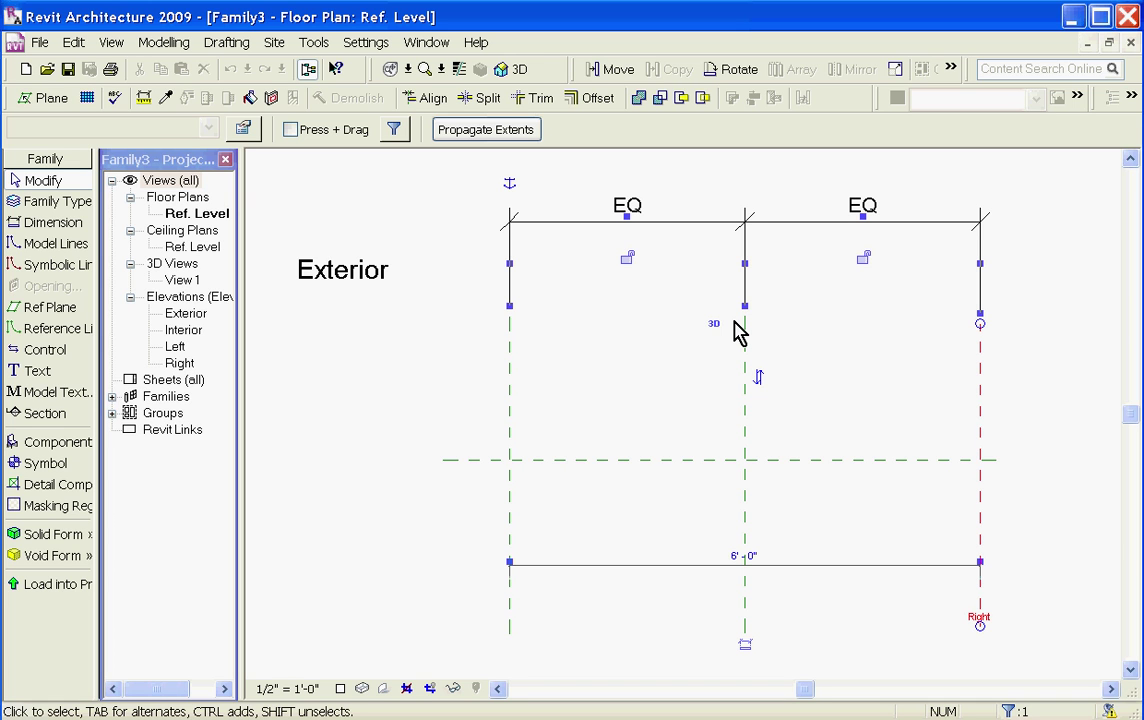
click(507, 375)
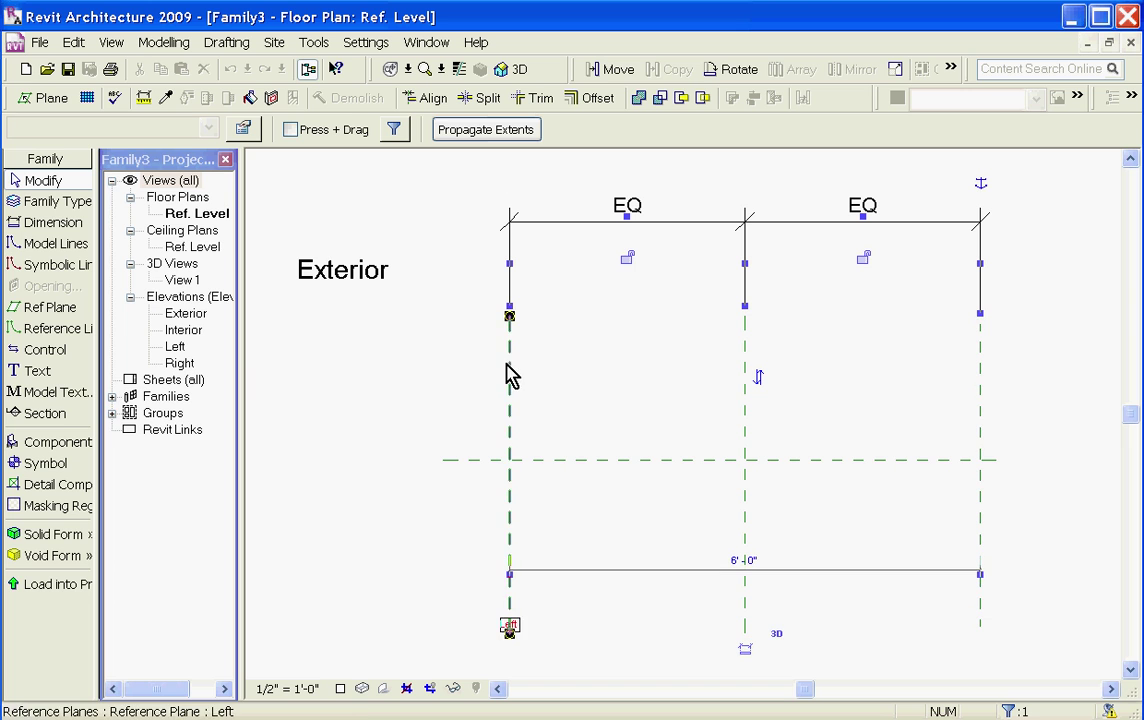
click(979, 383)
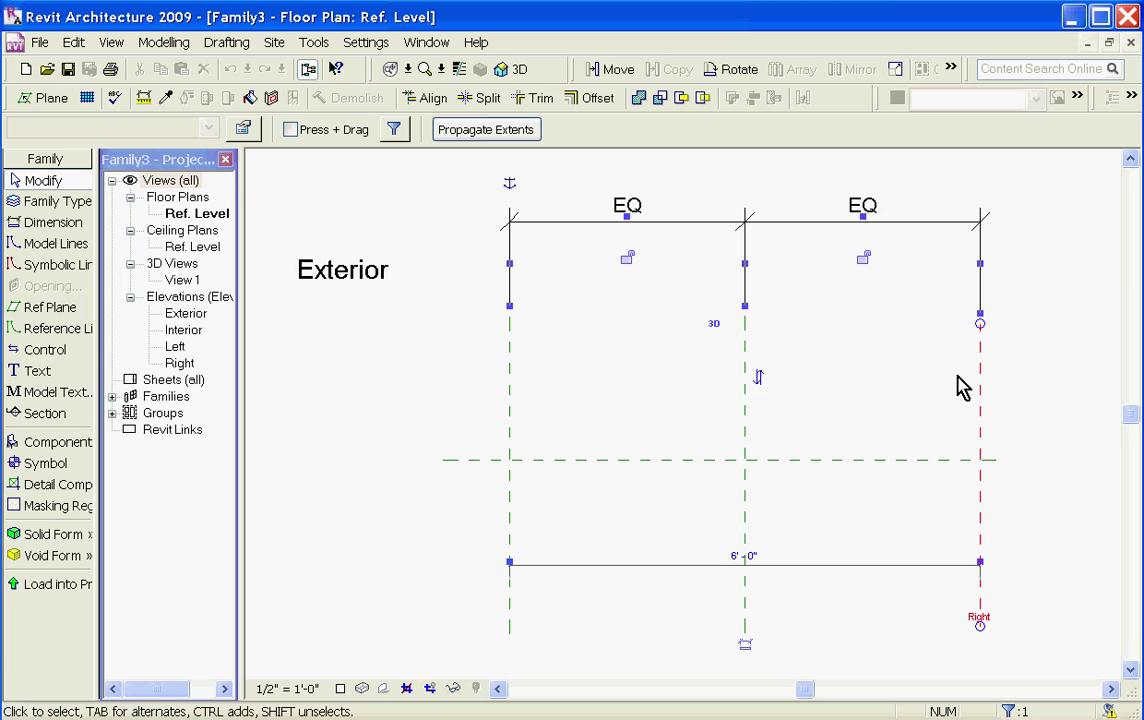
scroll(915, 390, down, 1)
scroll(925, 300, up, 2)
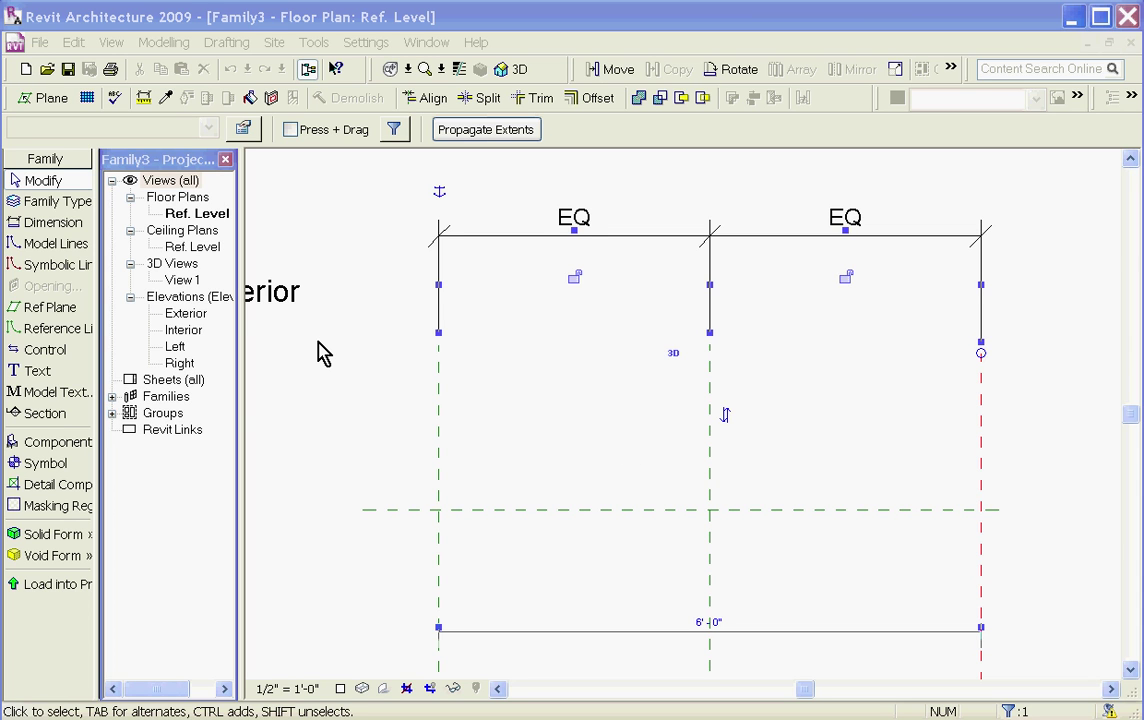
In the Exterior elevation, draw a vertical reference plane about 8.6 inches inside the Right reference plane.
double_click(192, 315)
scroll(700, 565, down, 2)
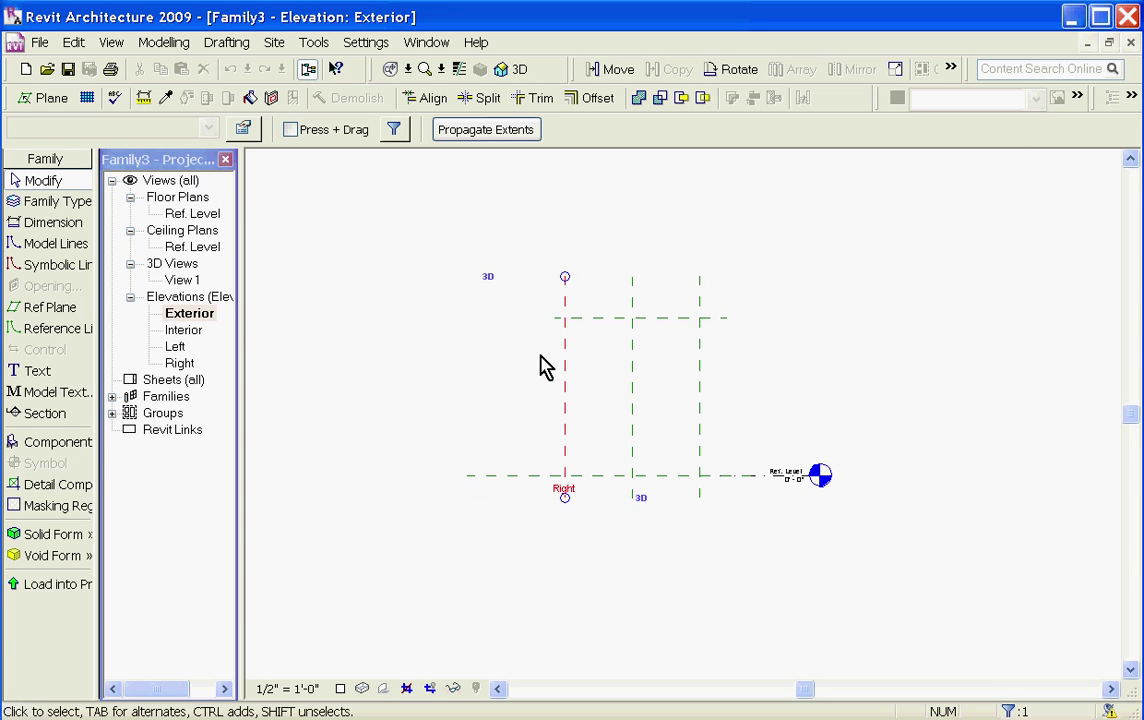
scroll(548, 378, up, 2)
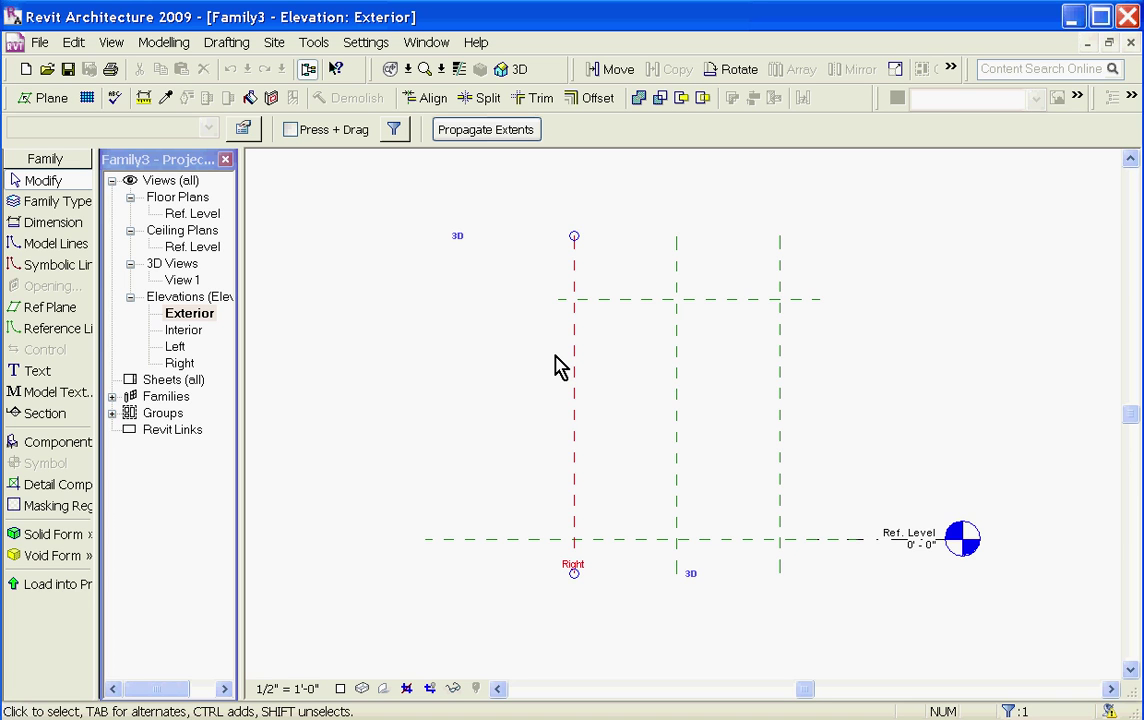
click(42, 309)
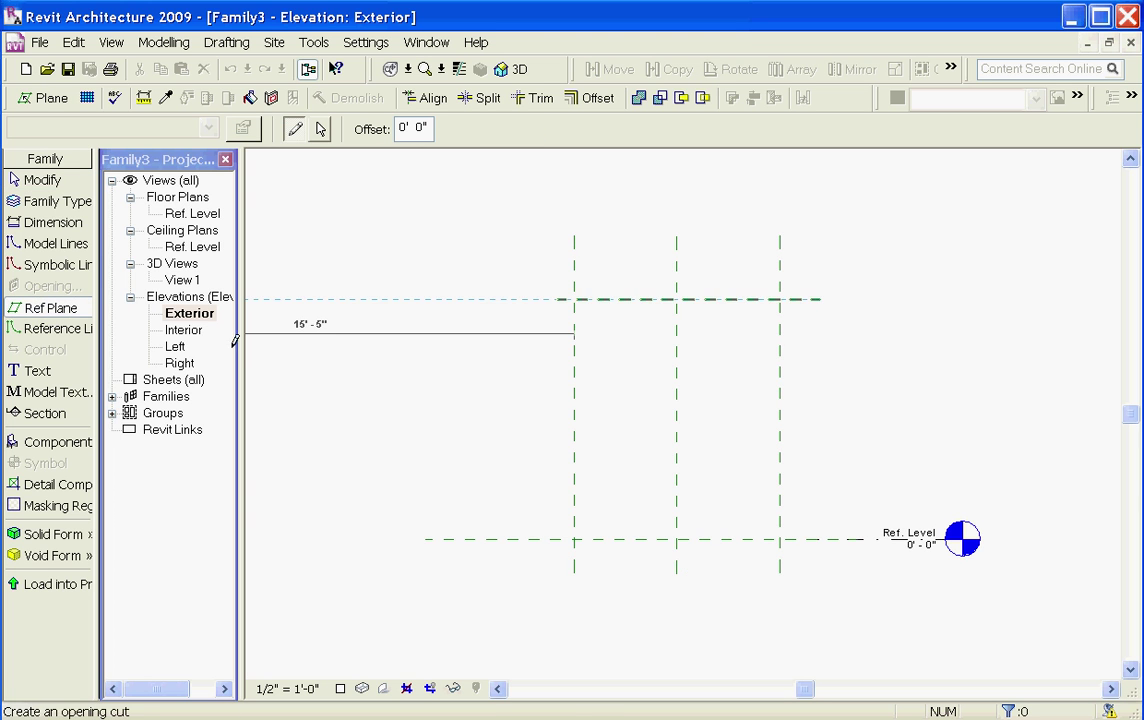
click(598, 555)
click(599, 262)
scroll(599, 262, up, 2)
key(Escape)
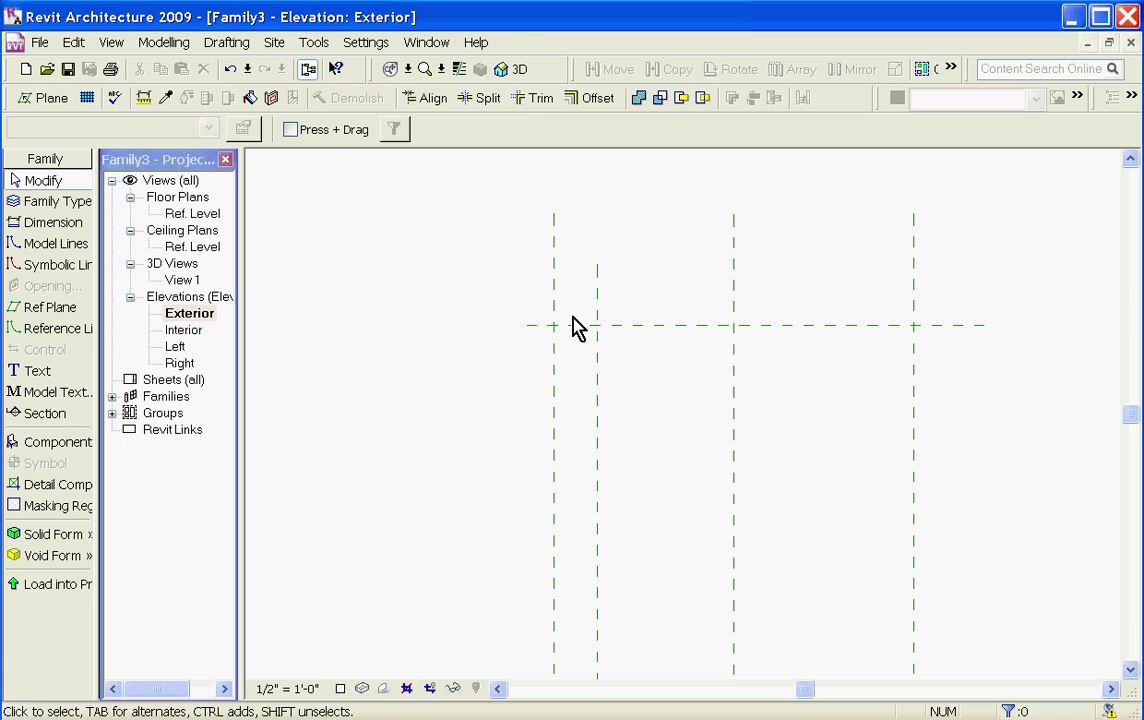
Set the new vertical plane's distance from the Right reference plane to 2".
click(598, 295)
click(577, 662)
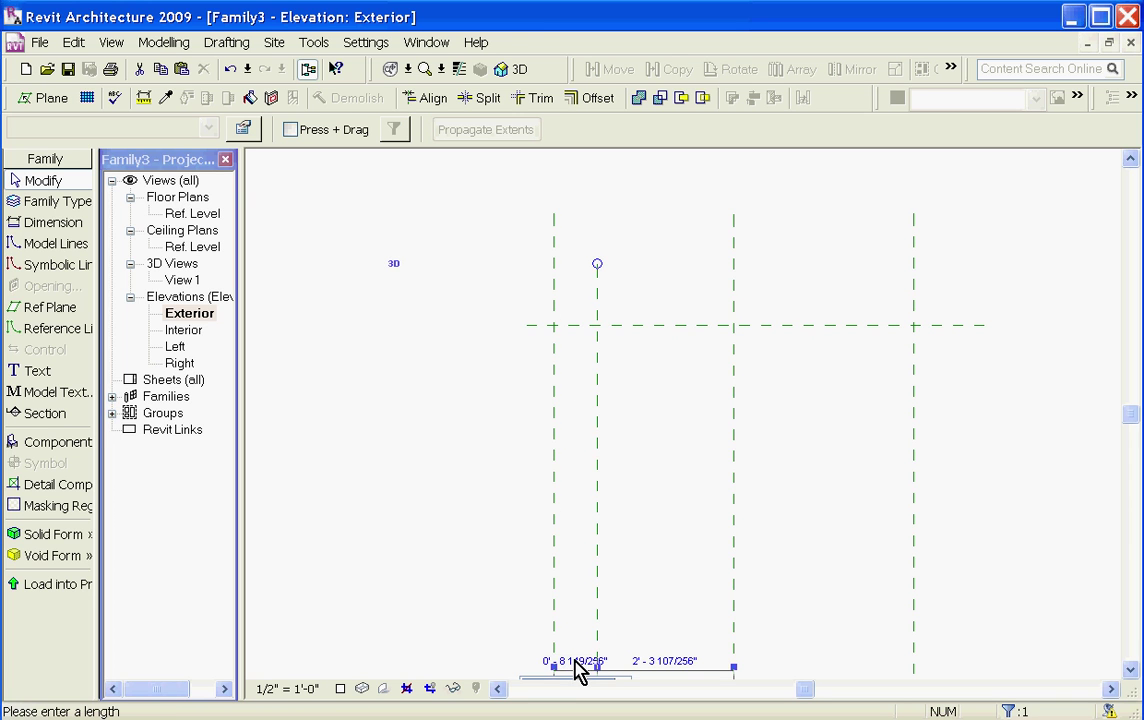
scroll(577, 662, down, 2)
scroll(577, 640, up, 3)
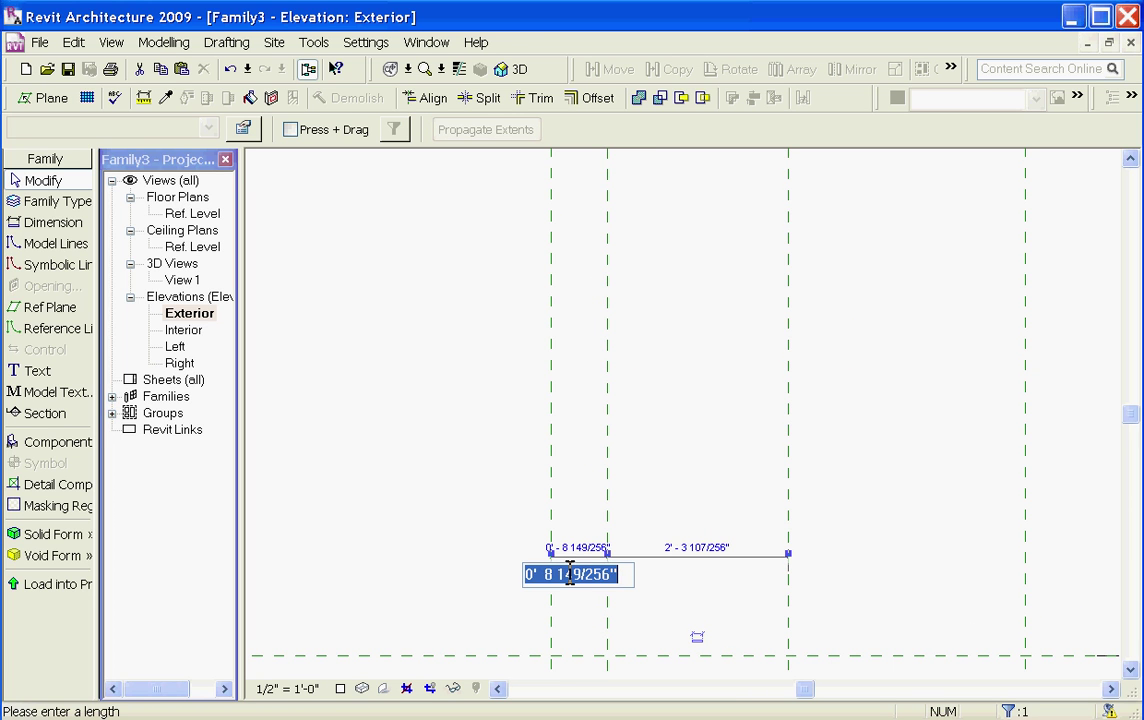
text(2)
key(Return)
key(Escape)
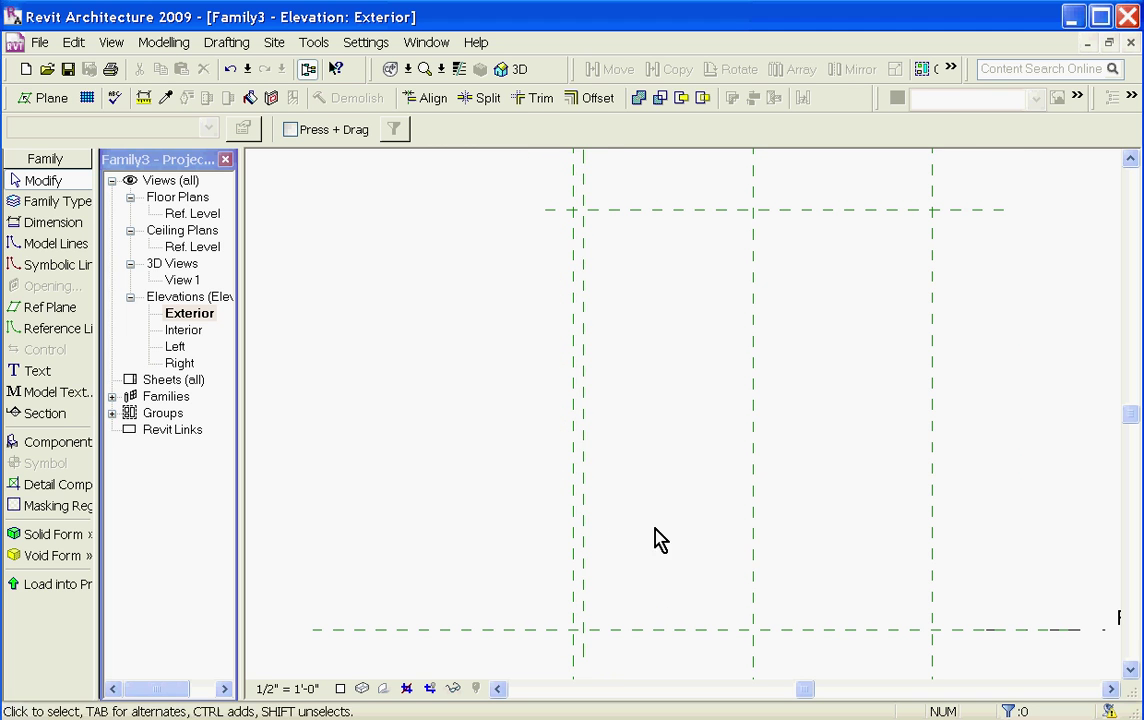
Mirror the new vertical reference plane about the center reference plane.
click(584, 510)
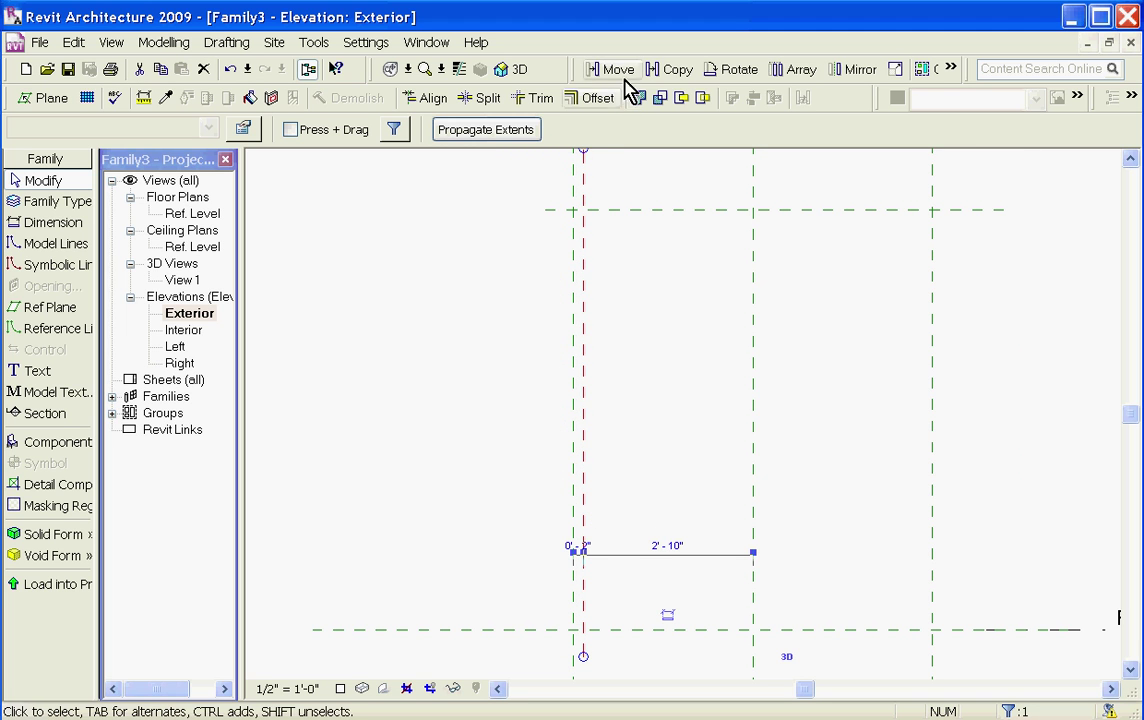
click(838, 72)
click(753, 292)
key(Escape)
Draw a horizontal reference plane about 5.8 inches below the top reference plane and select it.
key(r)
key(p)
click(521, 238)
click(1037, 238)
key(Escape)
click(697, 240)
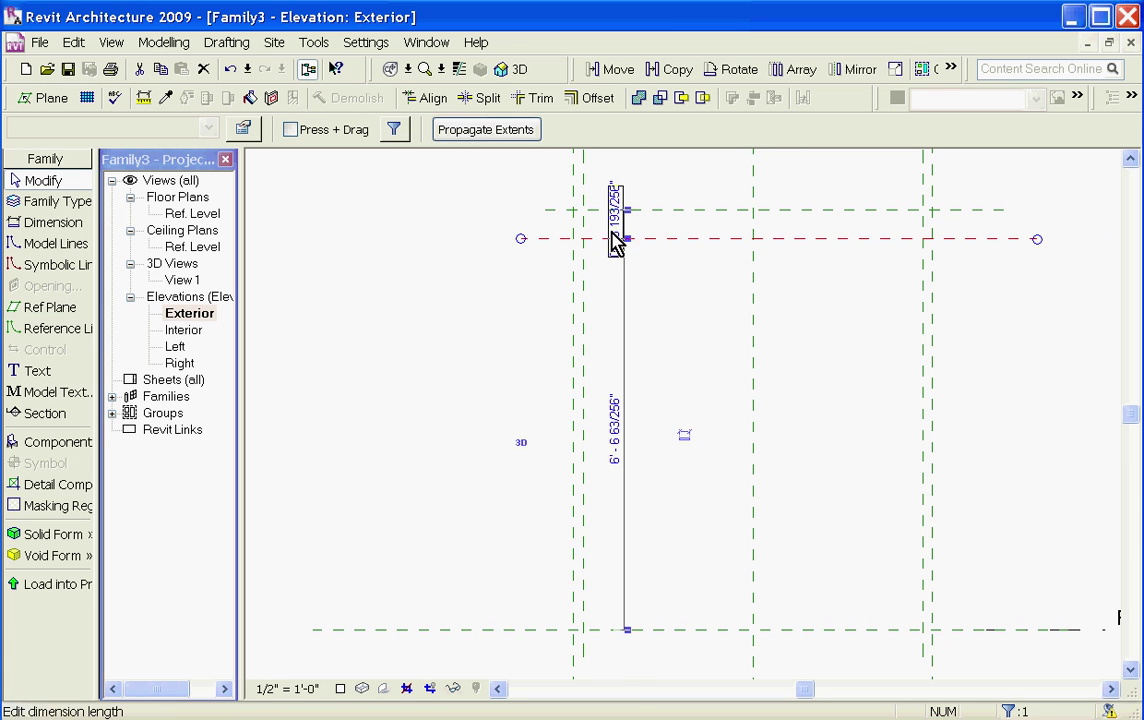
Set the new horizontal plane's distance below the top reference plane to 2'.
click(614, 230)
text(2)
key(Return)
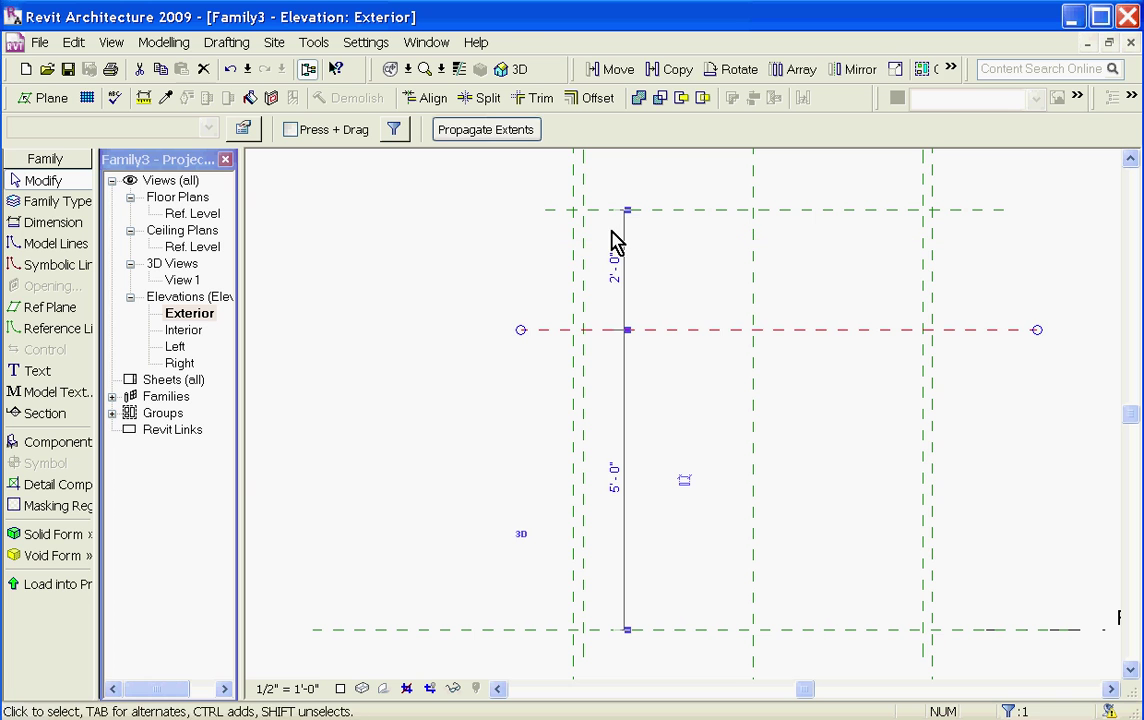
Set the horizontal plane's distance below the top reference plane to 2".
click(615, 275)
text(2)
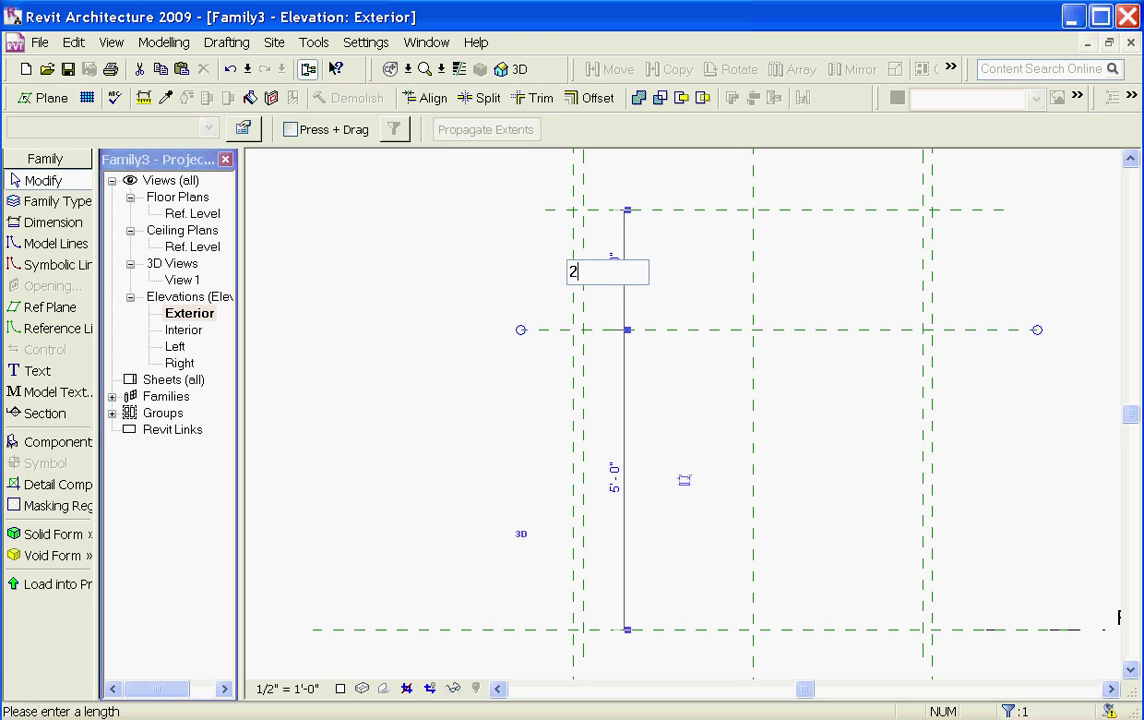
key(Return)
scroll(612, 301, down, 1)
key(Escape)
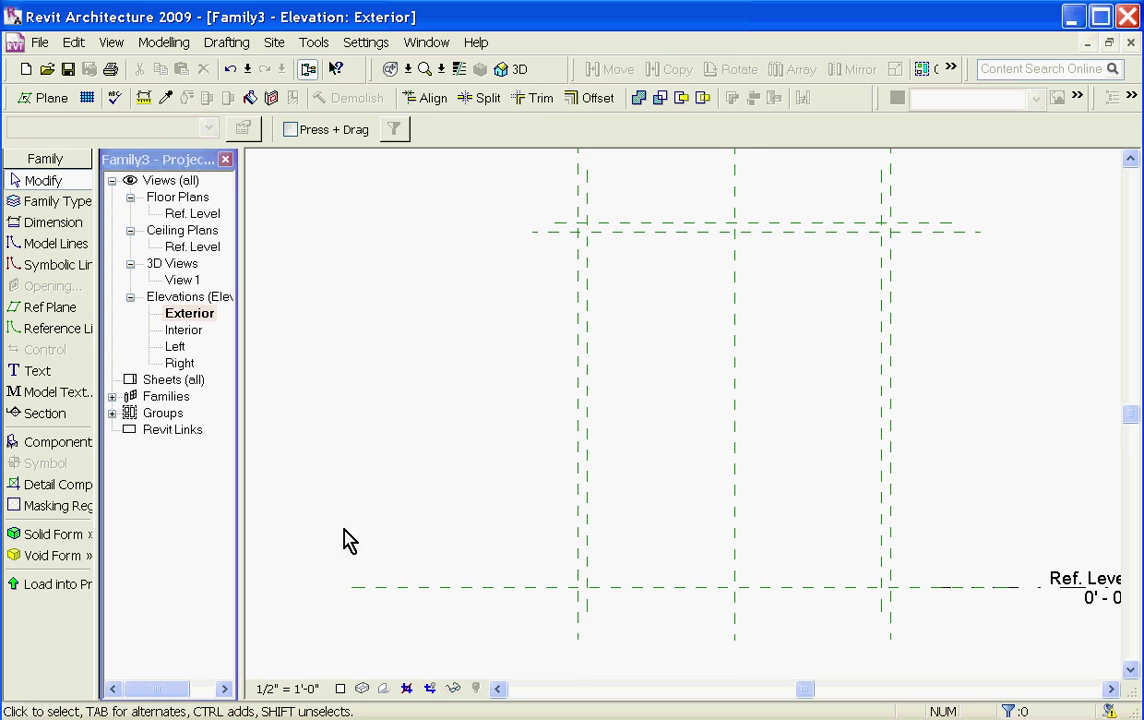
Draw a horizontal reference plane across the door just above the Ref. Level and set its height above the level to 4".
key(r)
key(p)
click(505, 551)
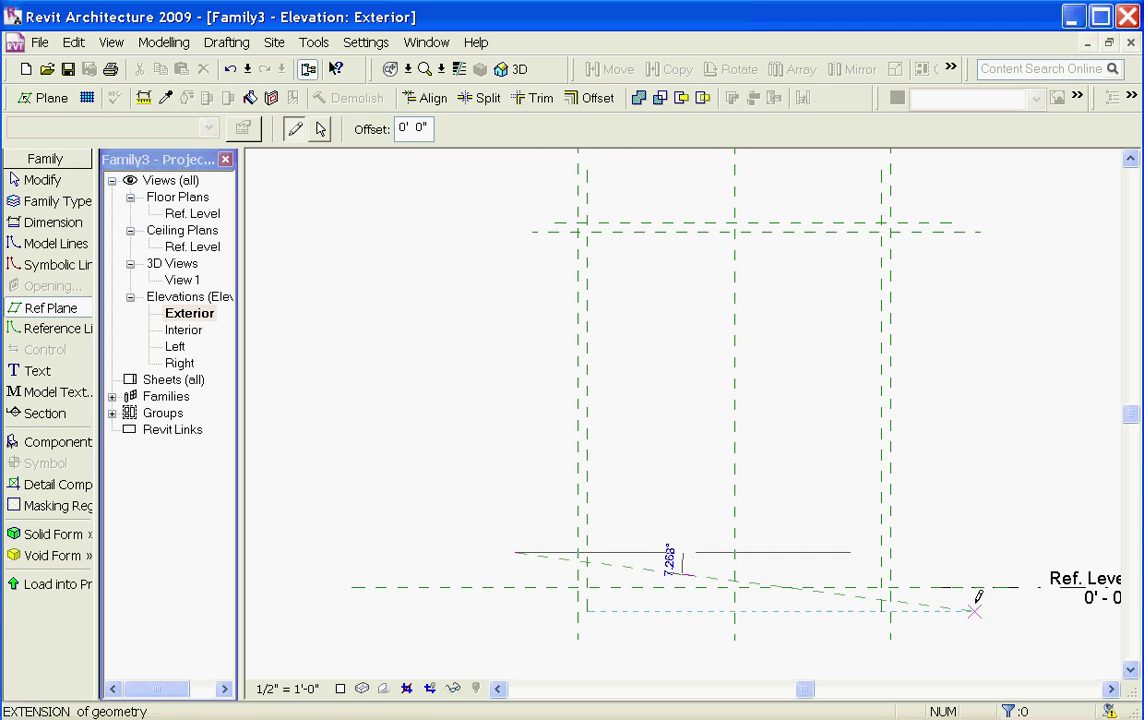
click(959, 551)
key(Escape)
click(781, 553)
click(595, 569)
text(4")
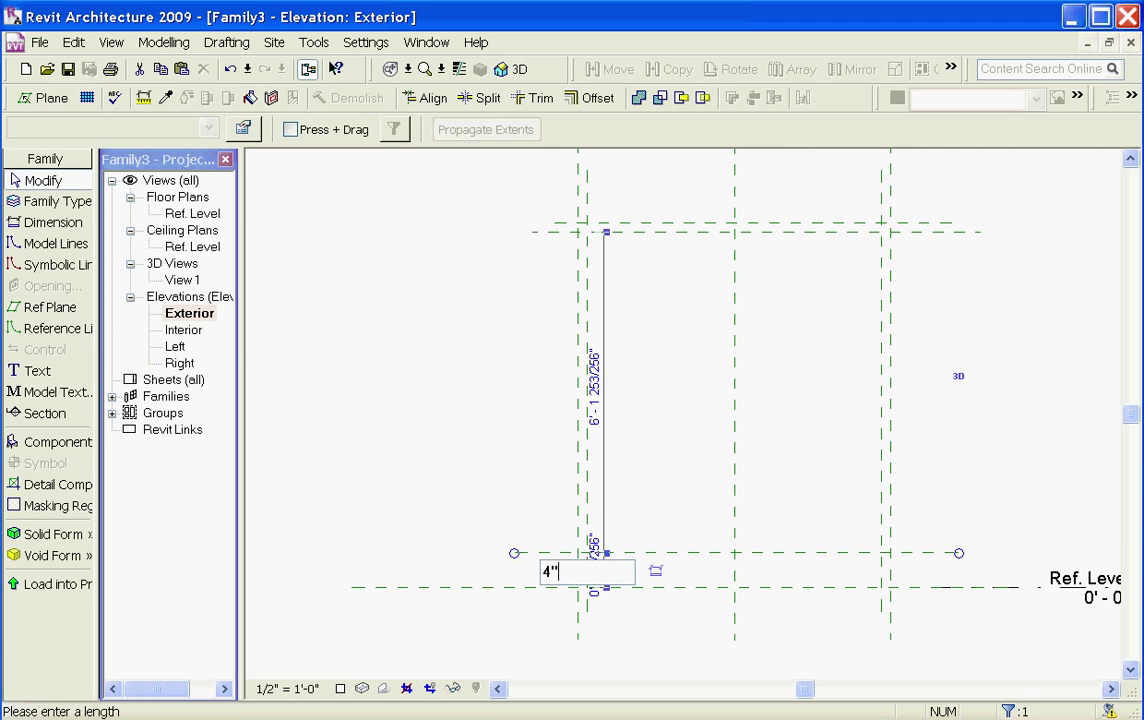
key(Return)
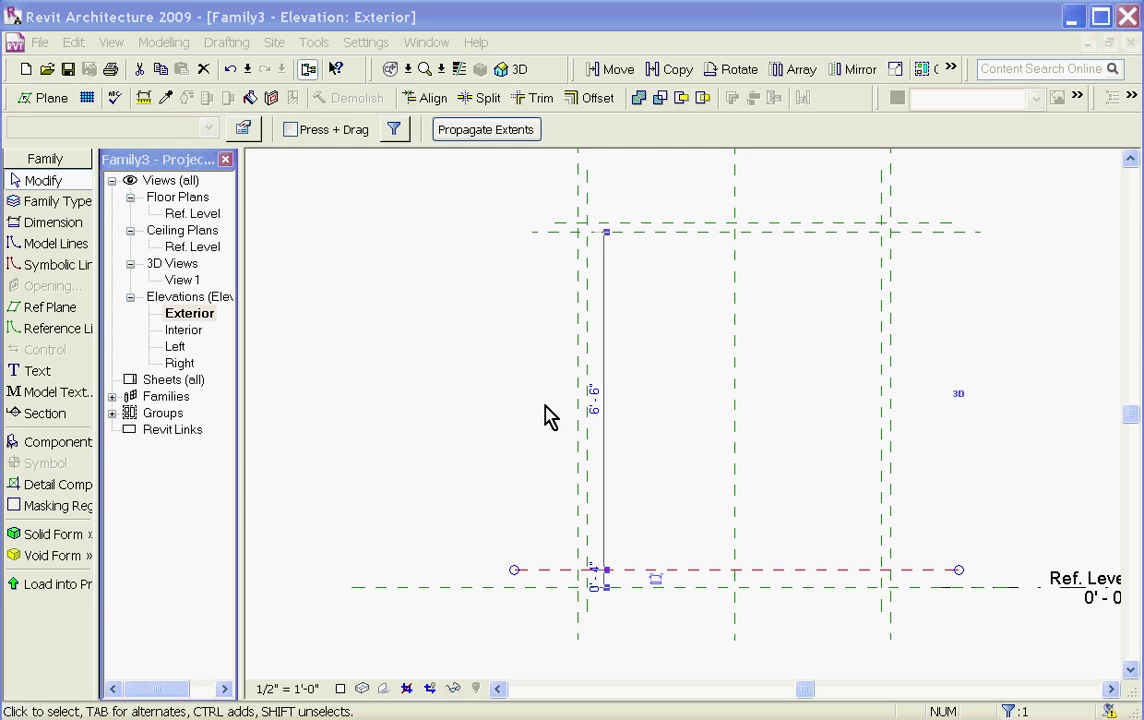
In the Ref. Level floor plan, add four horizontal reference planes, two on each side of the existing horizontal plane, and return to the Exterior elevation.
double_click(187, 214)
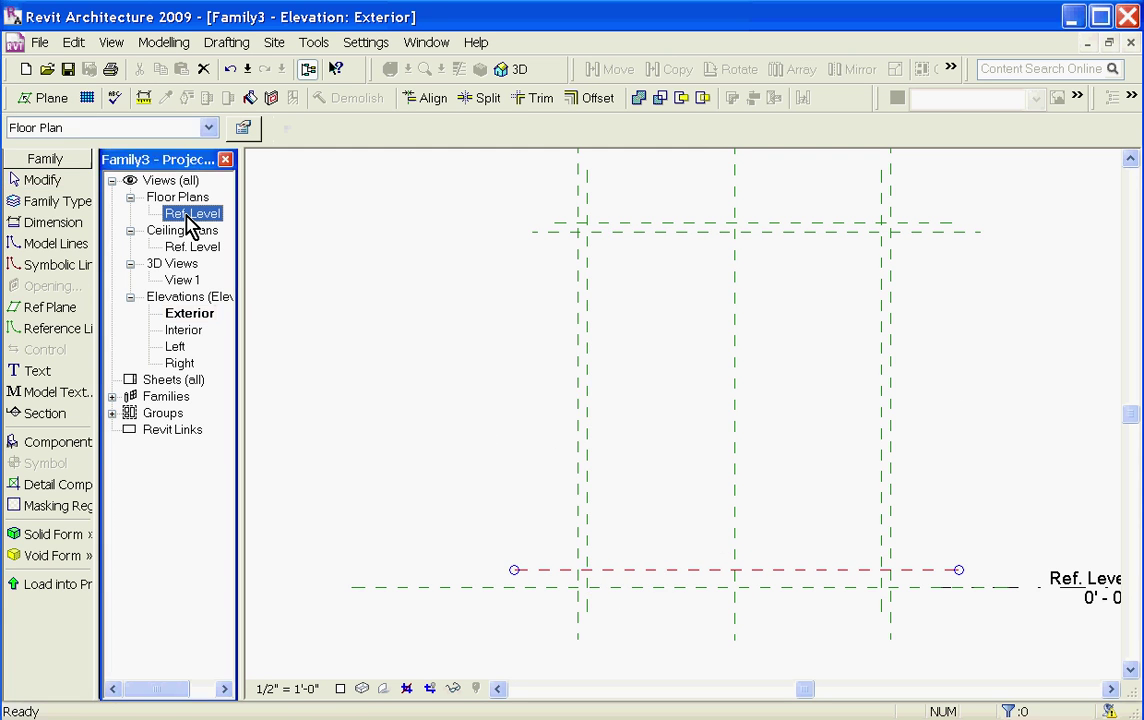
scroll(798, 440, up, 1)
scroll(740, 420, down, 1)
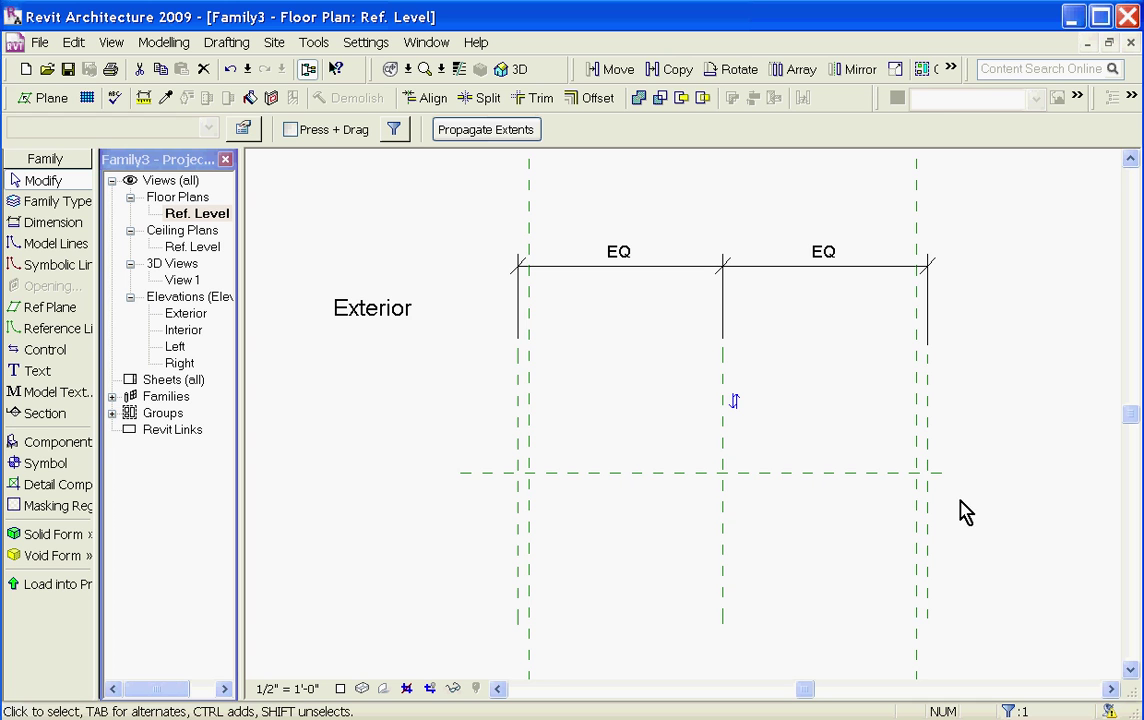
scroll(907, 485, down, 1)
scroll(817, 505, up, 1)
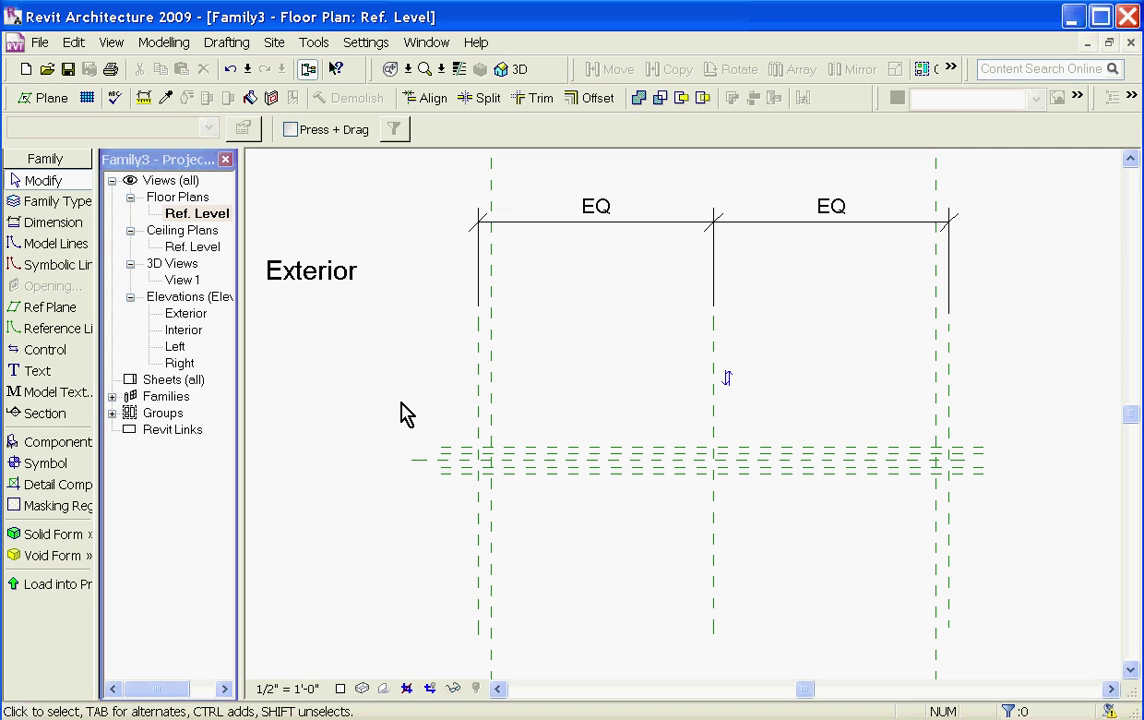
double_click(189, 315)
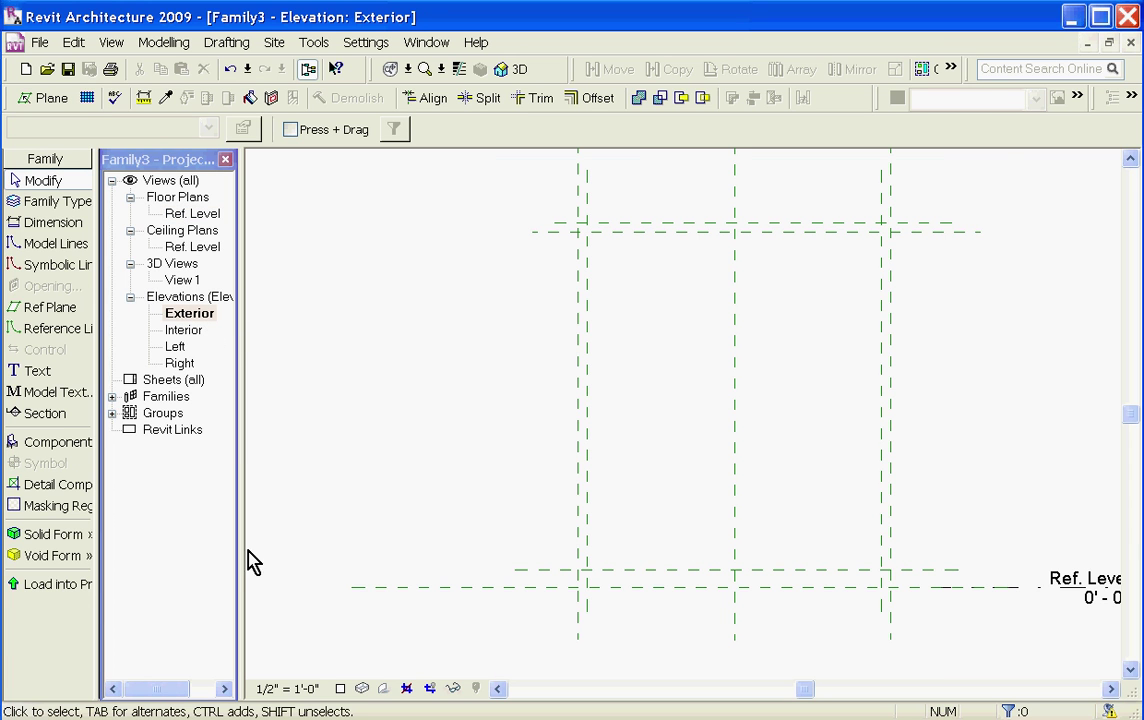
Start a solid extrusion in the Exterior elevation and sketch two nested rectangles, one outside the frame reference planes and one inside them.
click(55, 535)
click(180, 537)
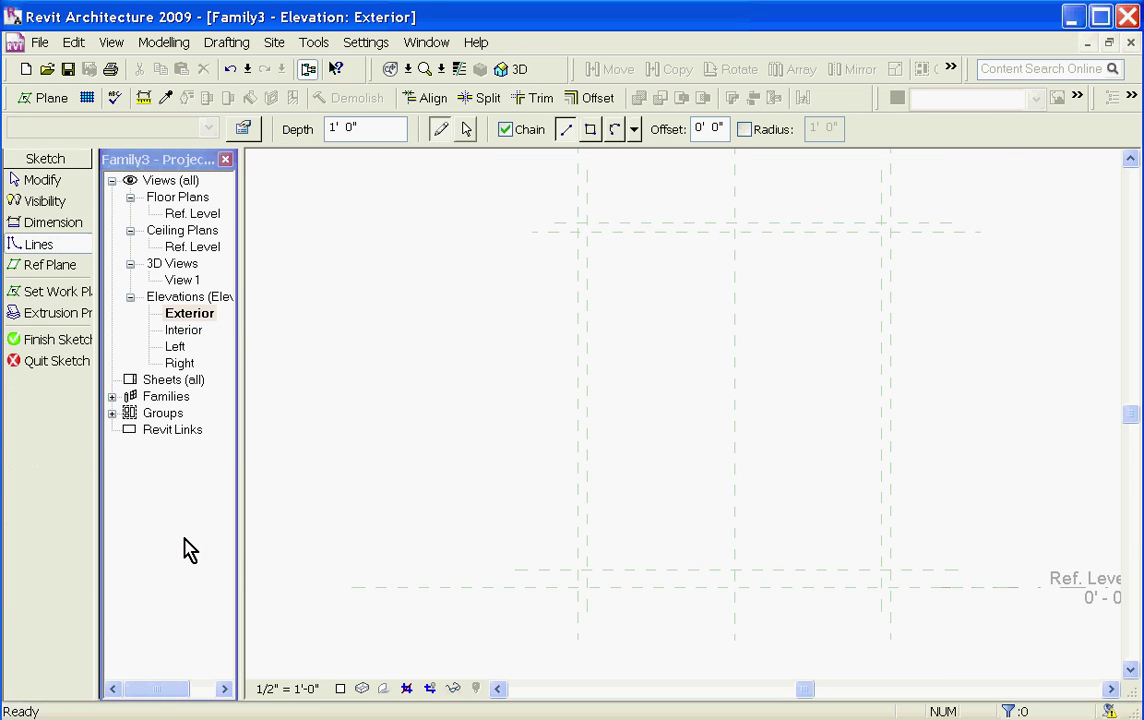
click(590, 129)
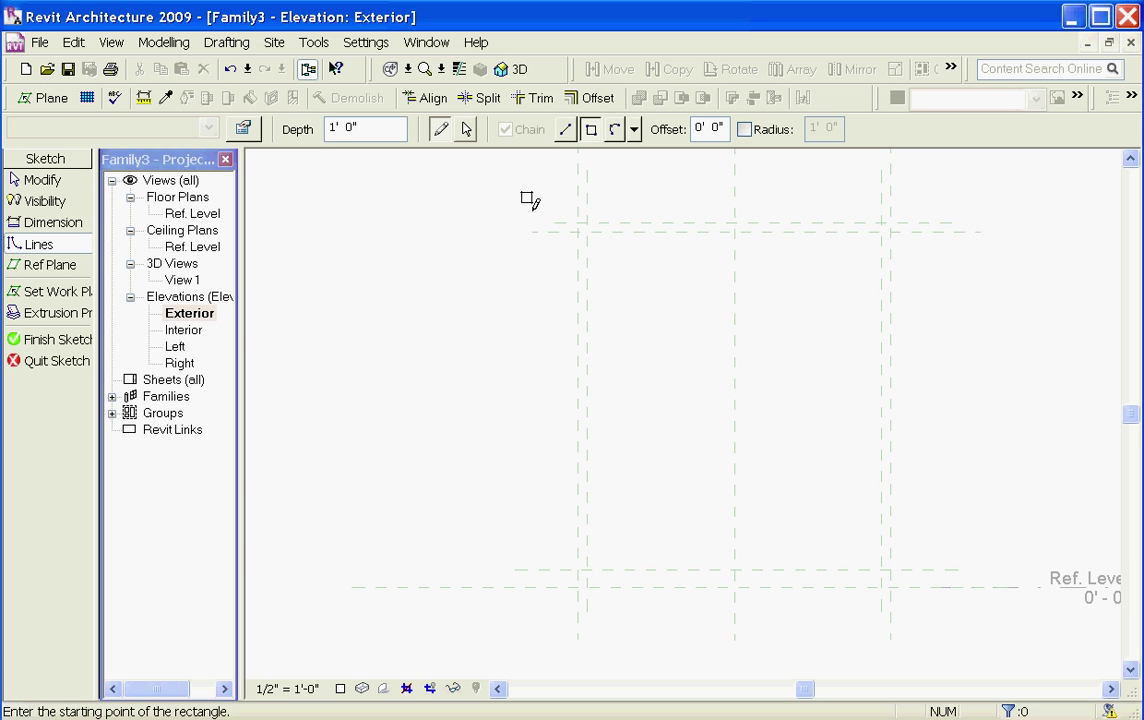
click(537, 199)
click(910, 615)
click(612, 277)
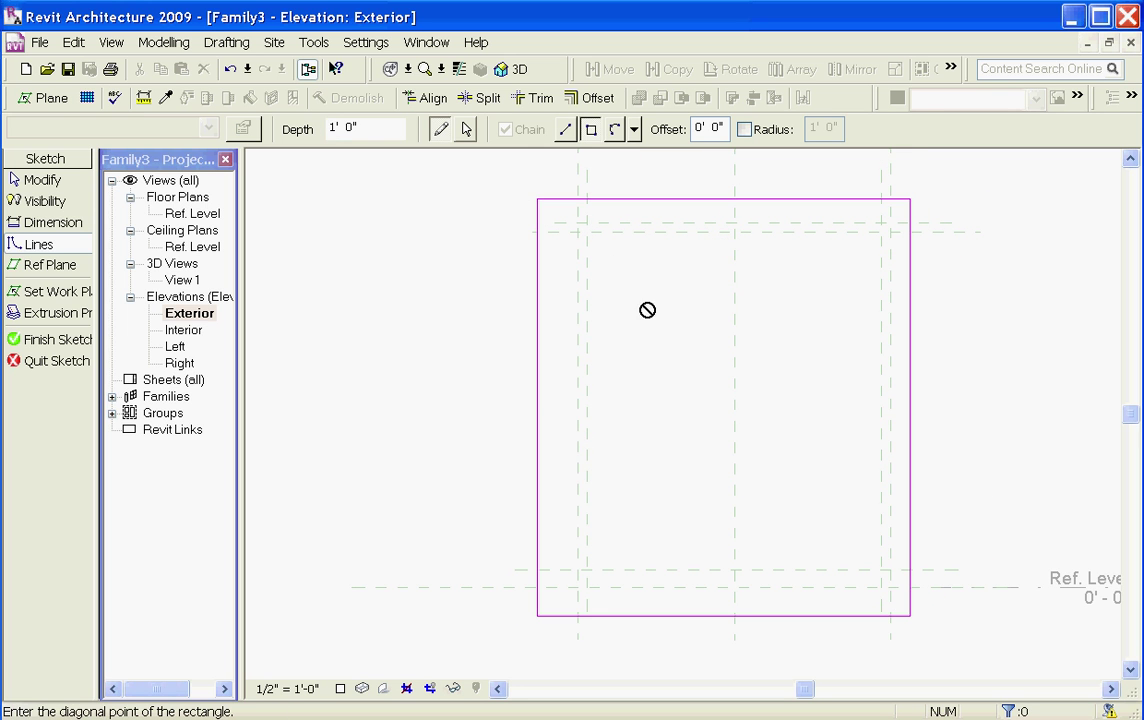
click(824, 541)
Align the four edges of the outer rectangle to the outermost reference planes and the Ref. Level, and lock the alignments.
click(427, 97)
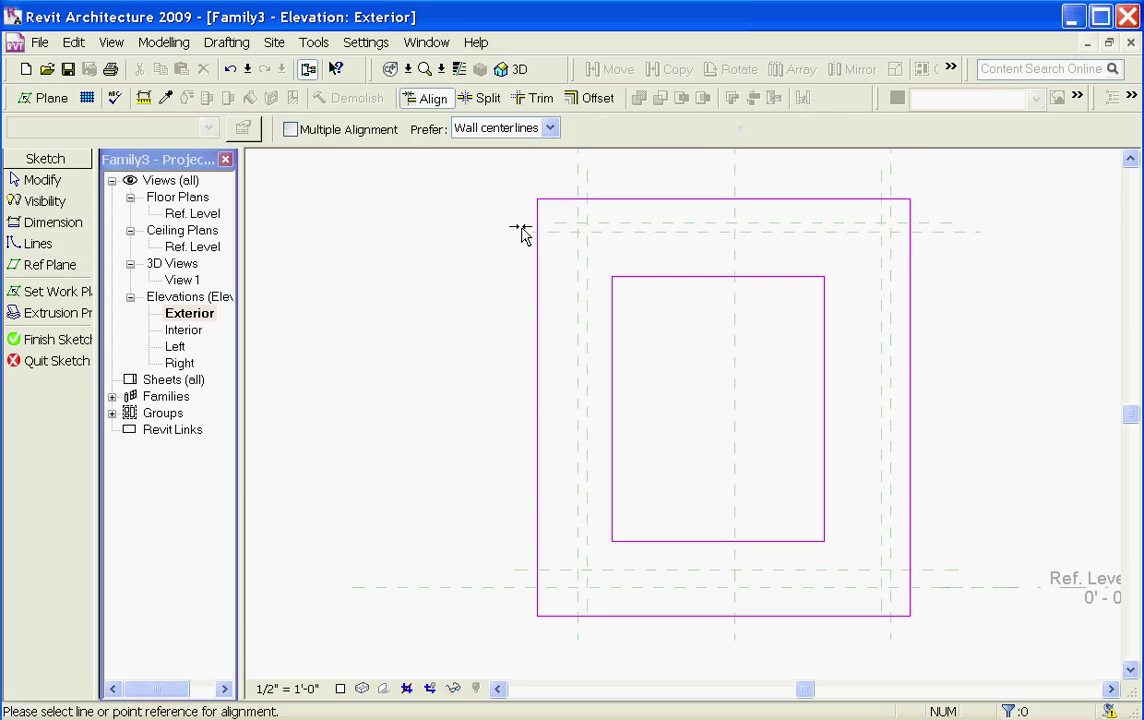
click(568, 232)
click(560, 200)
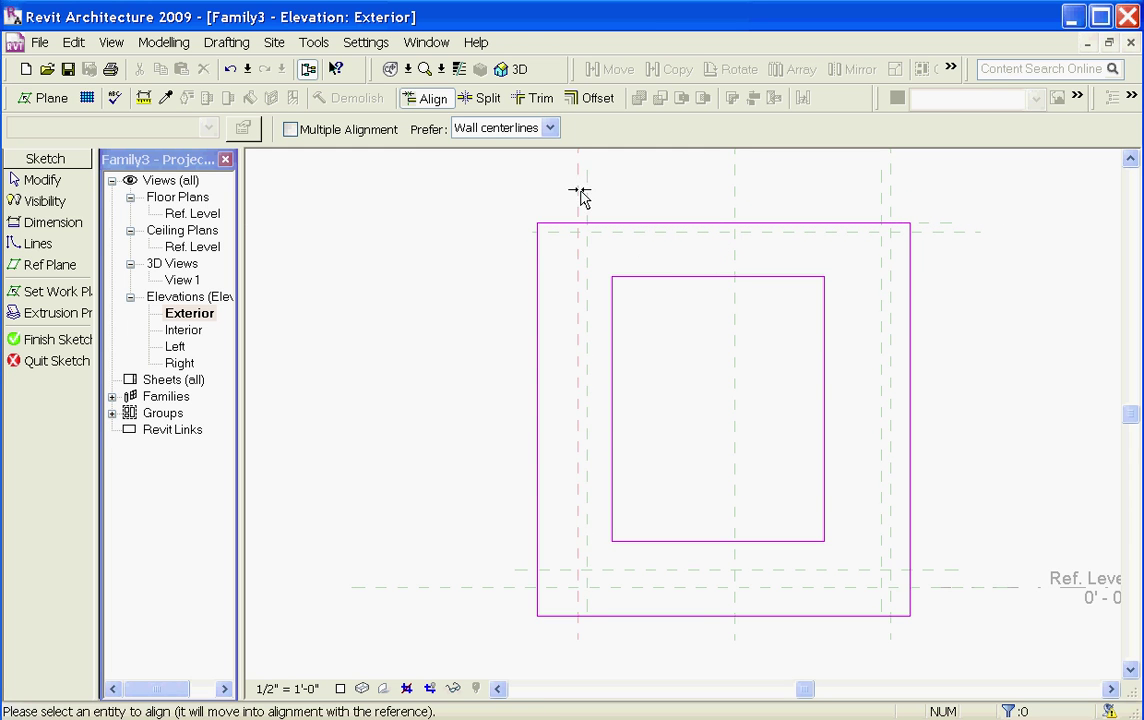
click(538, 328)
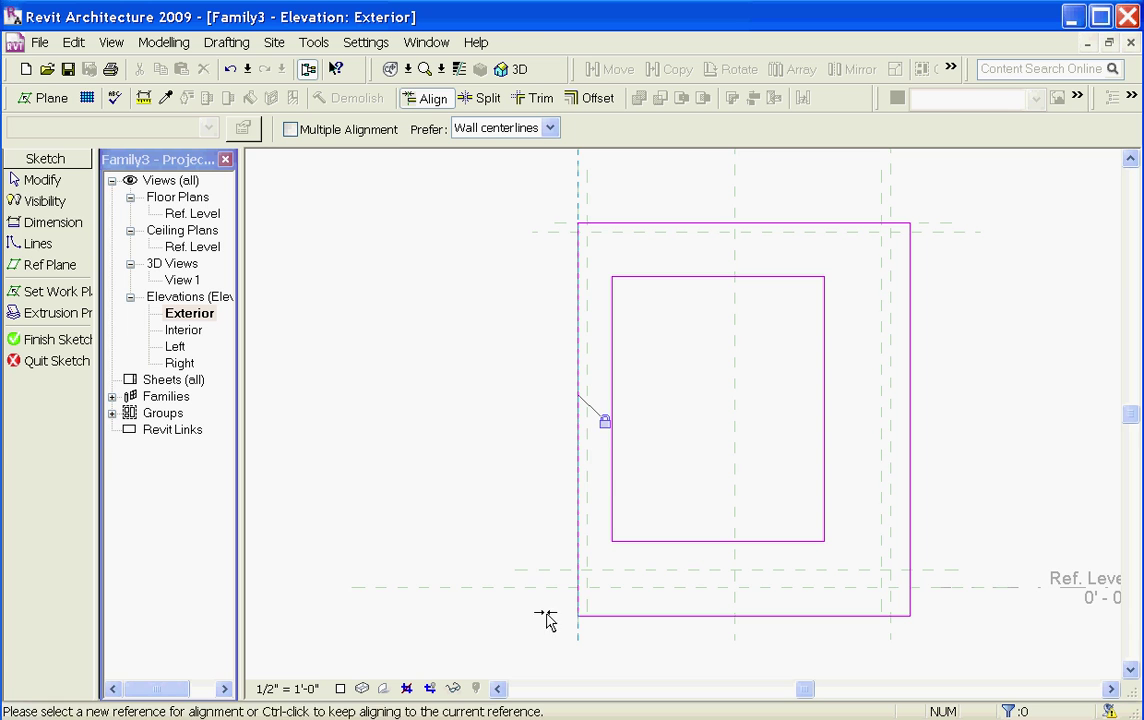
click(608, 615)
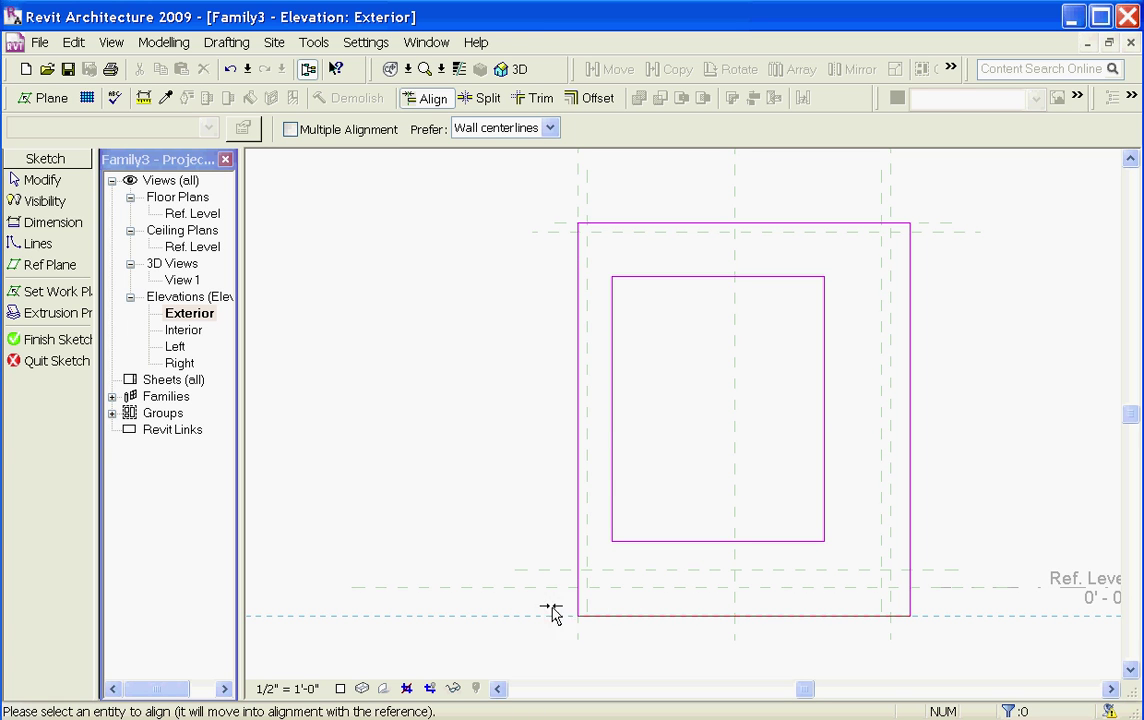
click(514, 588)
click(613, 616)
click(892, 540)
click(910, 530)
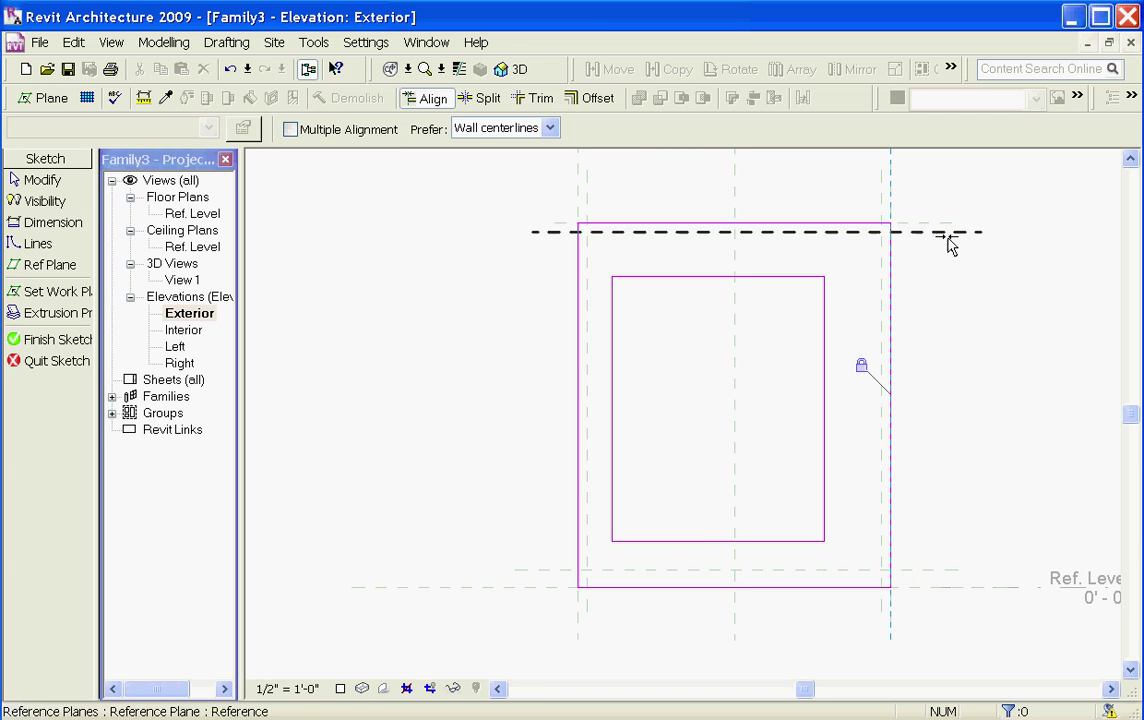
Align the inner rectangle's four edges to the inner frame reference planes, lock the alignments, and finish the extrusion sketch.
click(688, 232)
click(700, 277)
click(589, 283)
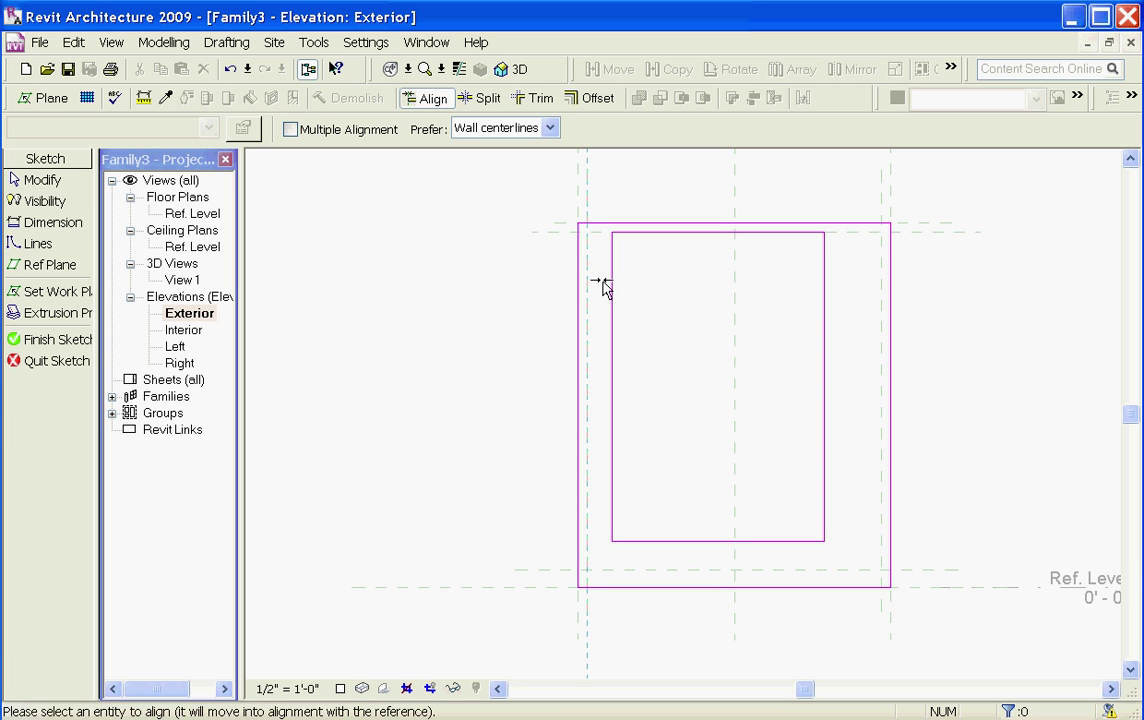
click(612, 289)
click(656, 571)
click(657, 550)
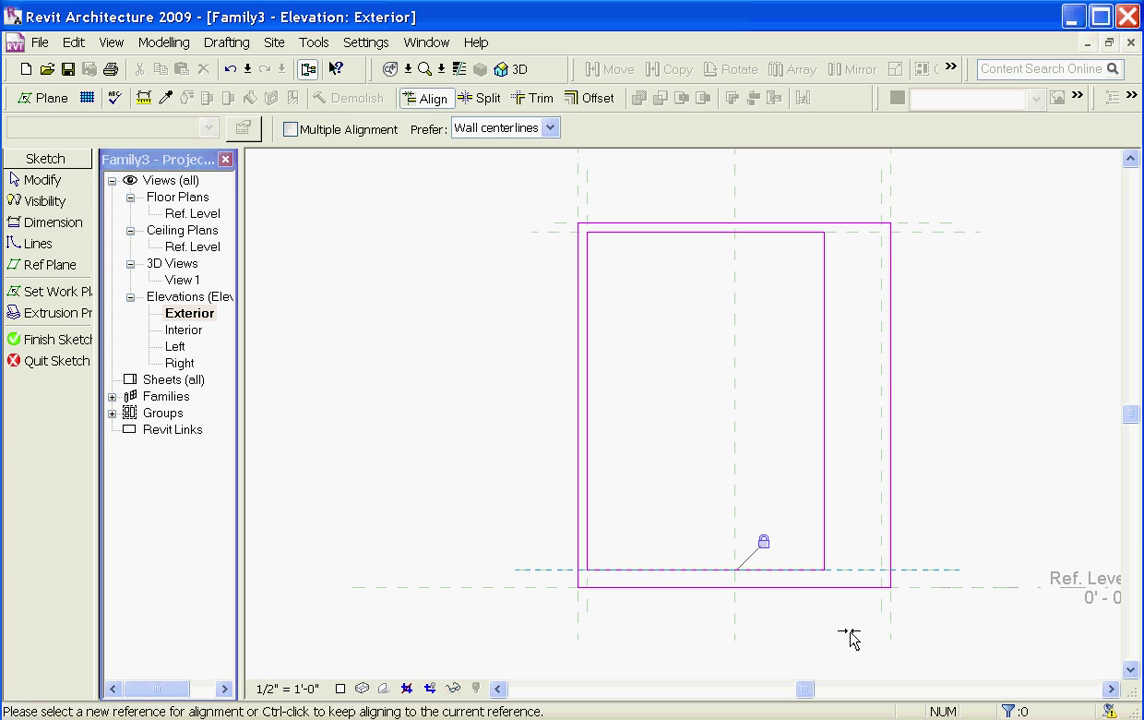
click(884, 620)
click(823, 538)
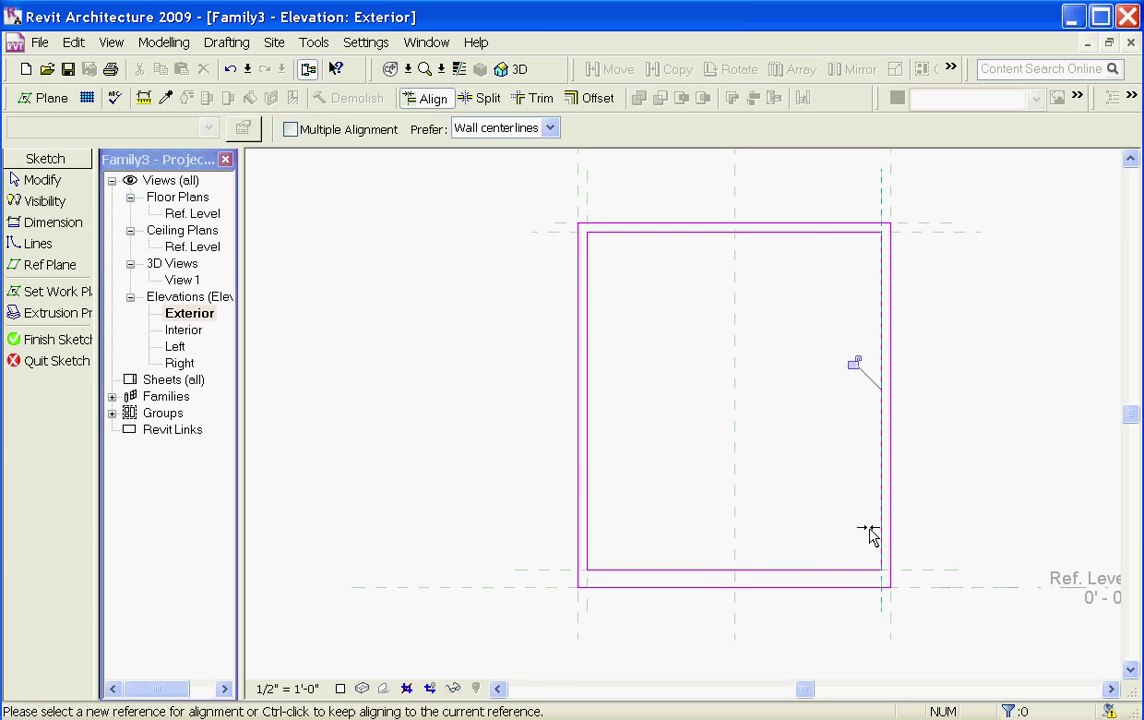
click(853, 364)
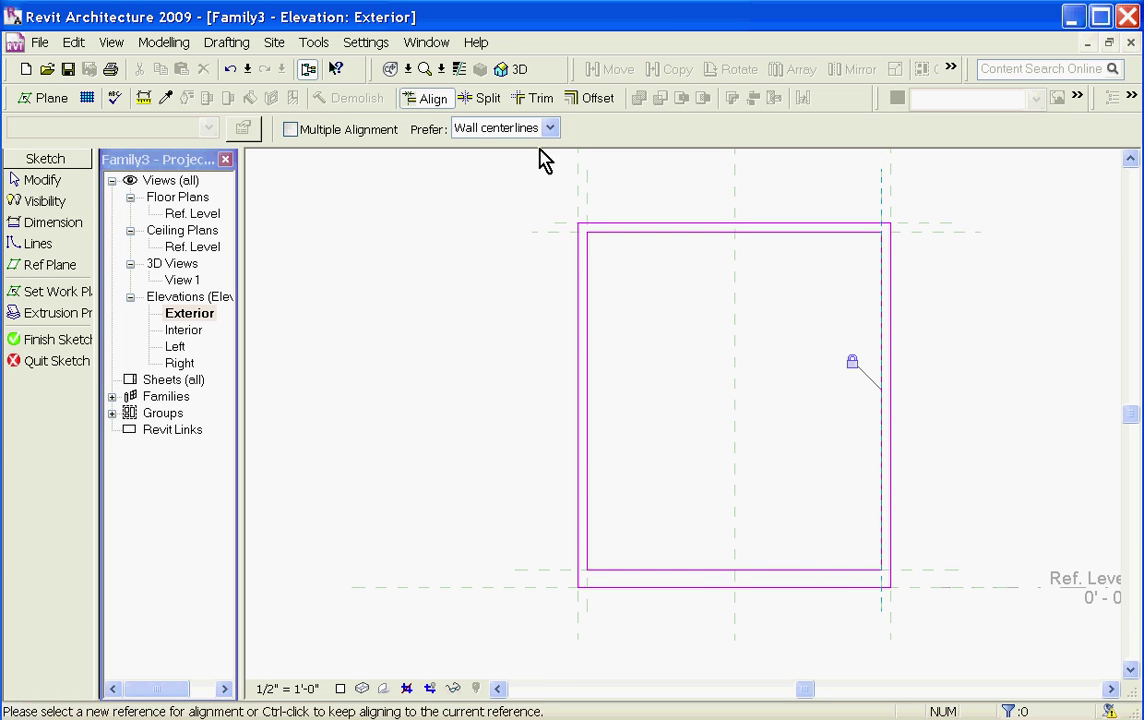
click(53, 341)
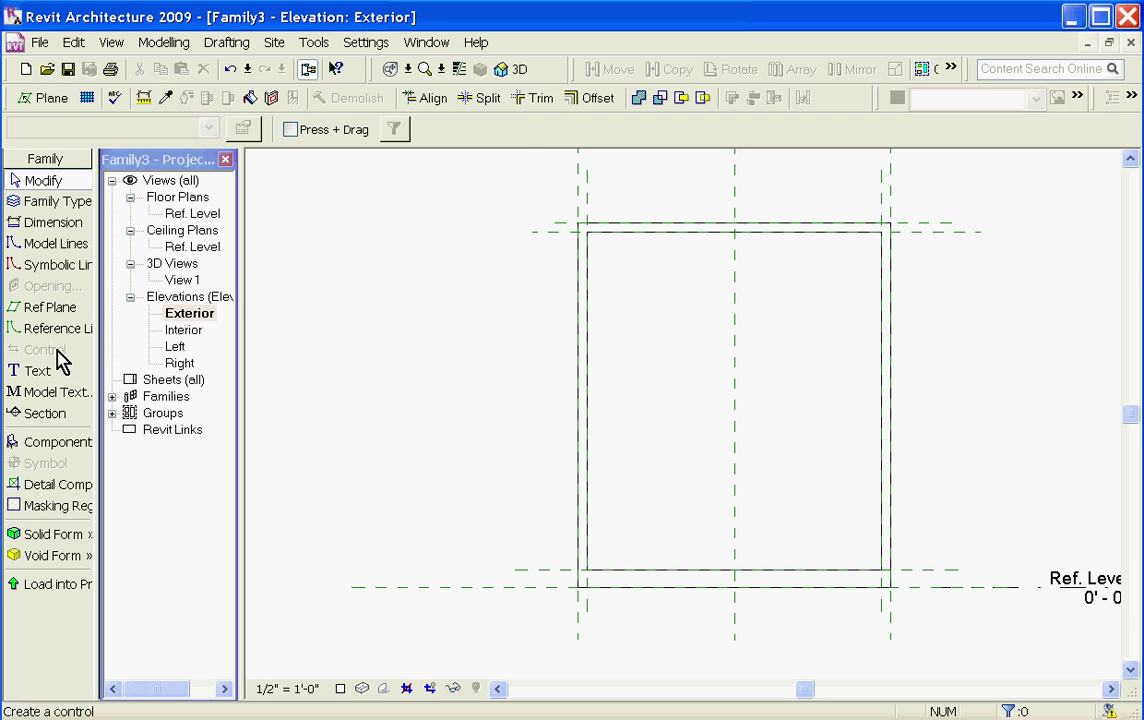
In the Ref. Level floor plan, align the extrusion's exterior face to the outermost reference plane on the exterior side and lock it.
double_click(188, 213)
scroll(960, 445, up, 2)
click(425, 98)
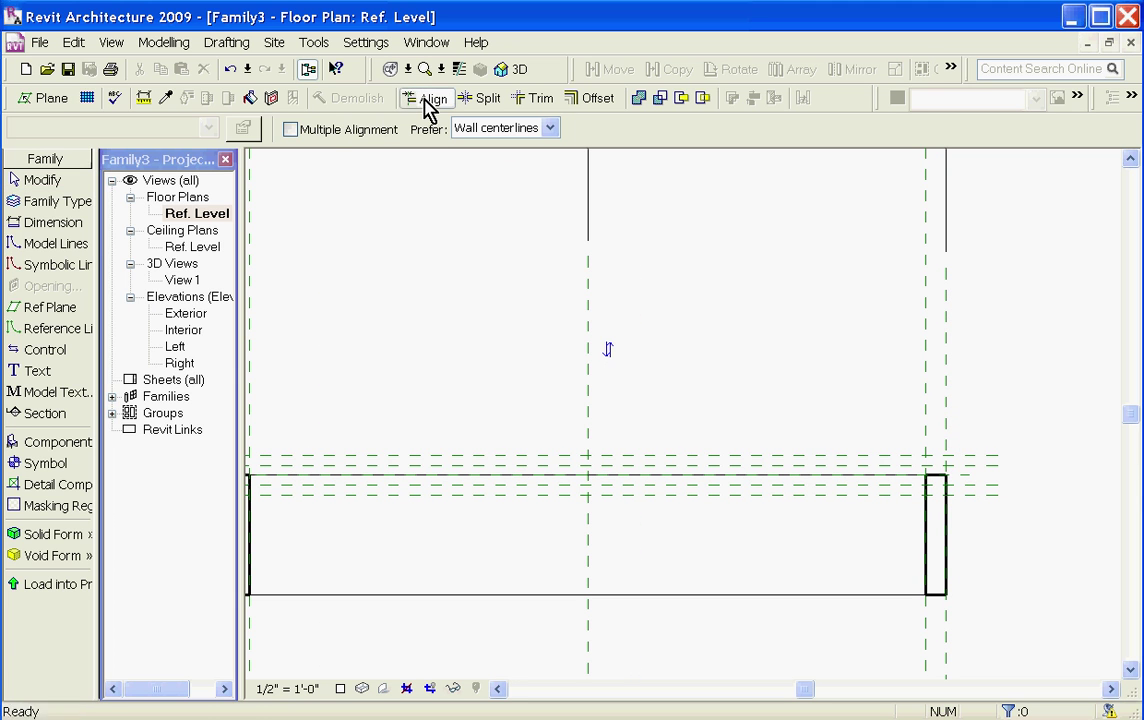
click(910, 468)
click(901, 478)
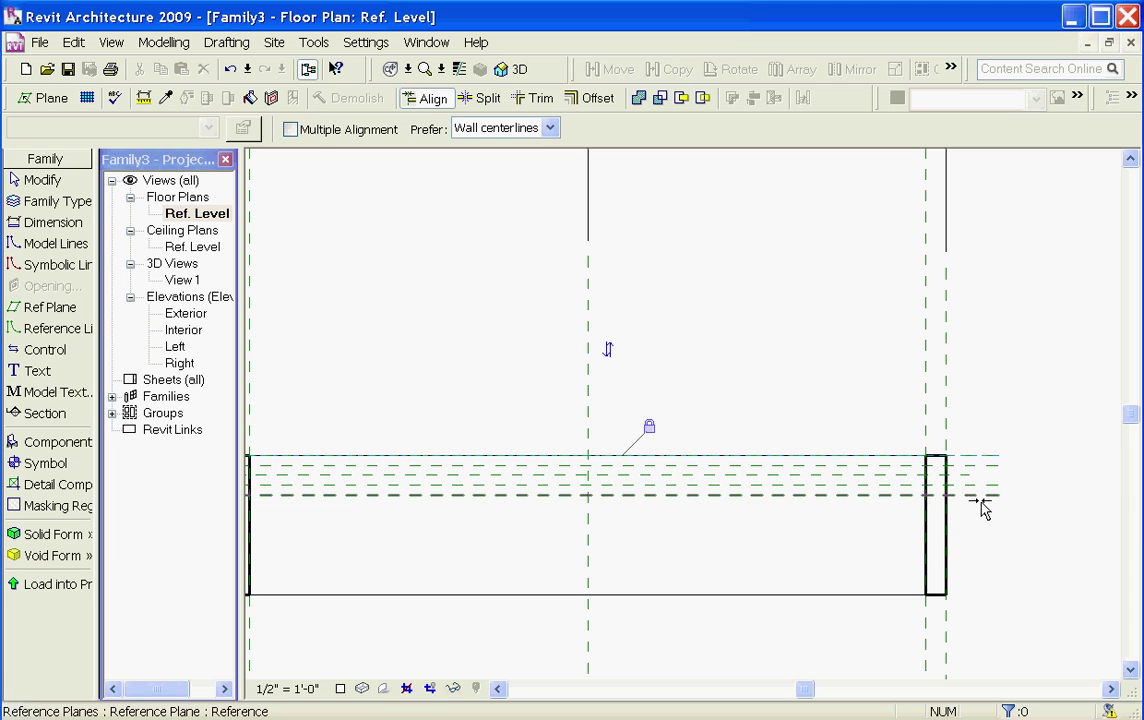
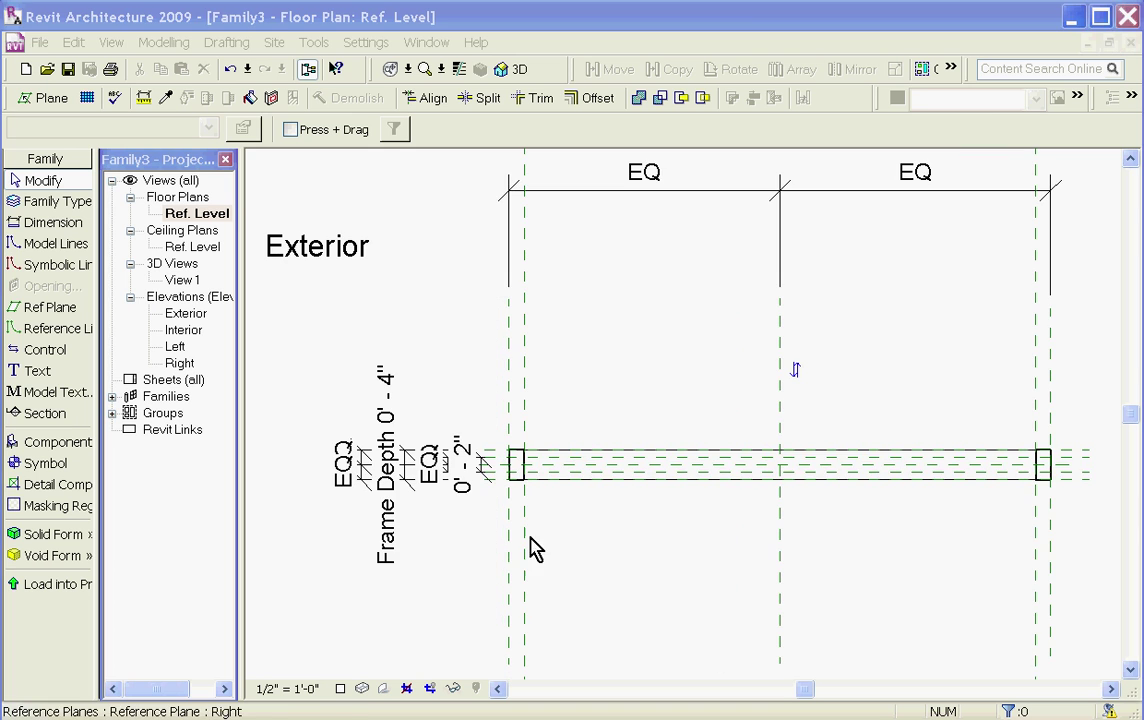
scroll(400, 560, up, 2)
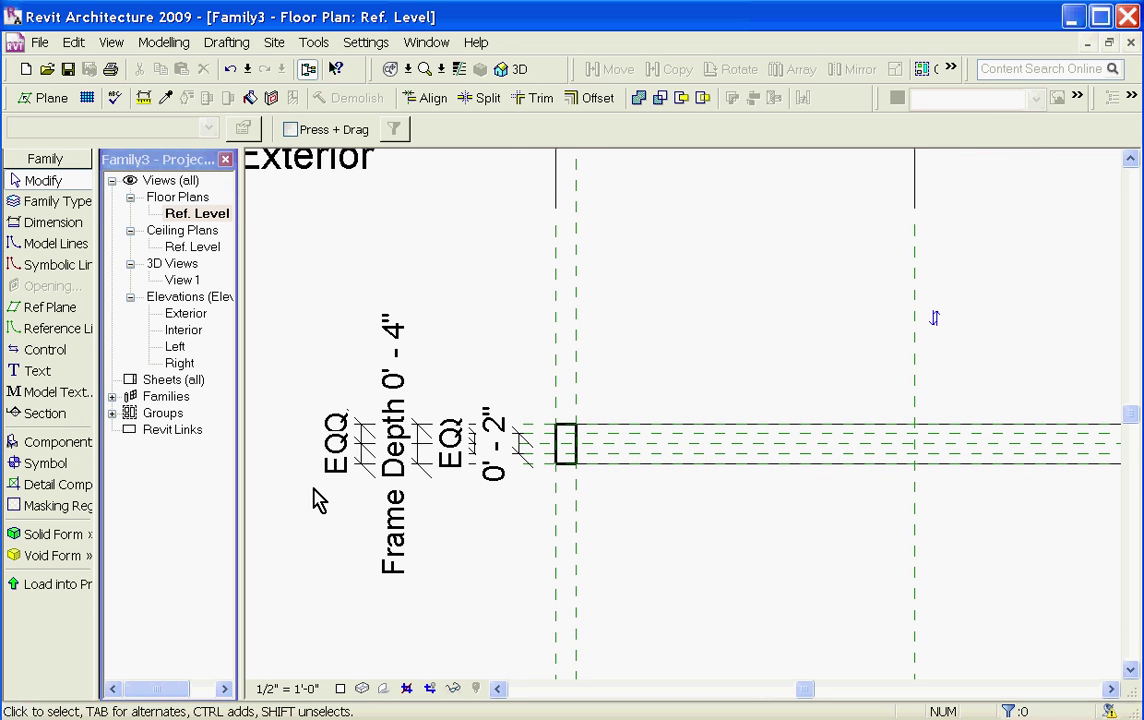
scroll(334, 452, up, 1)
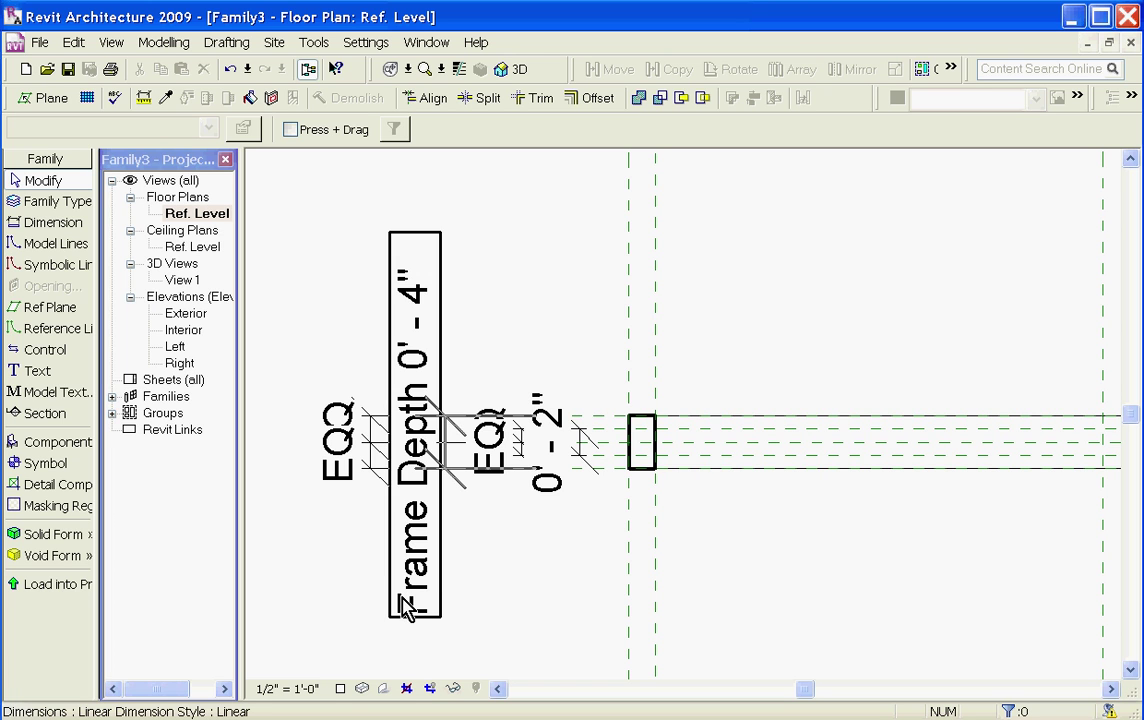
click(550, 500)
key(Escape)
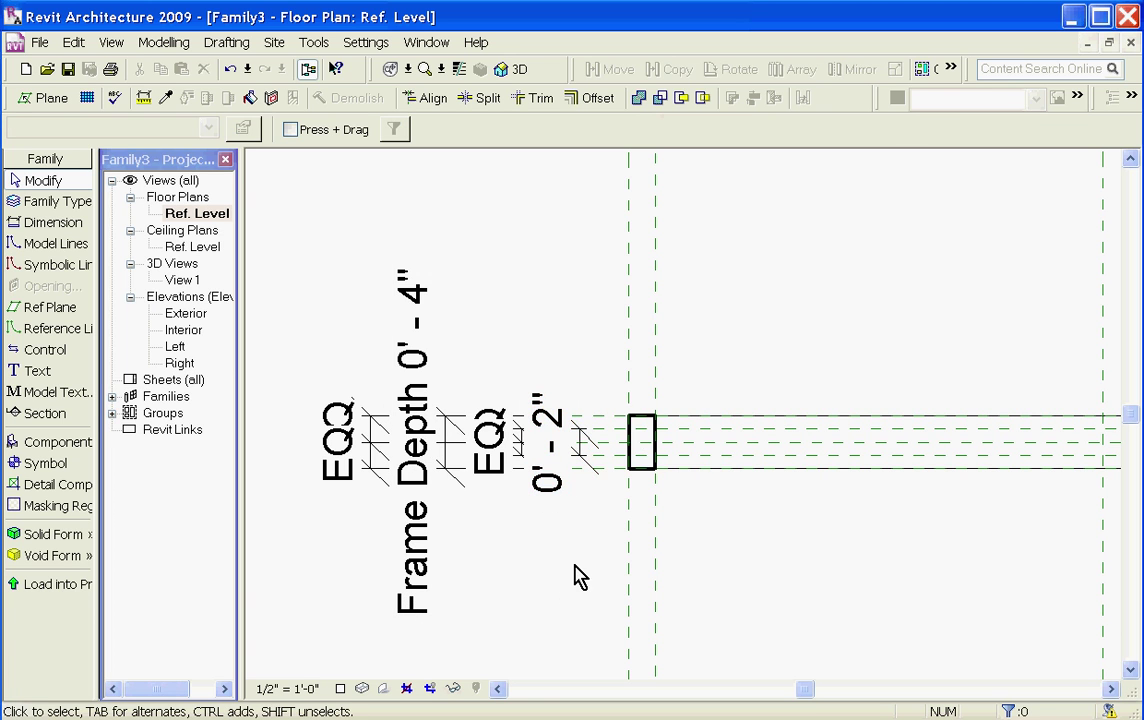
scroll(575, 578, down, 2)
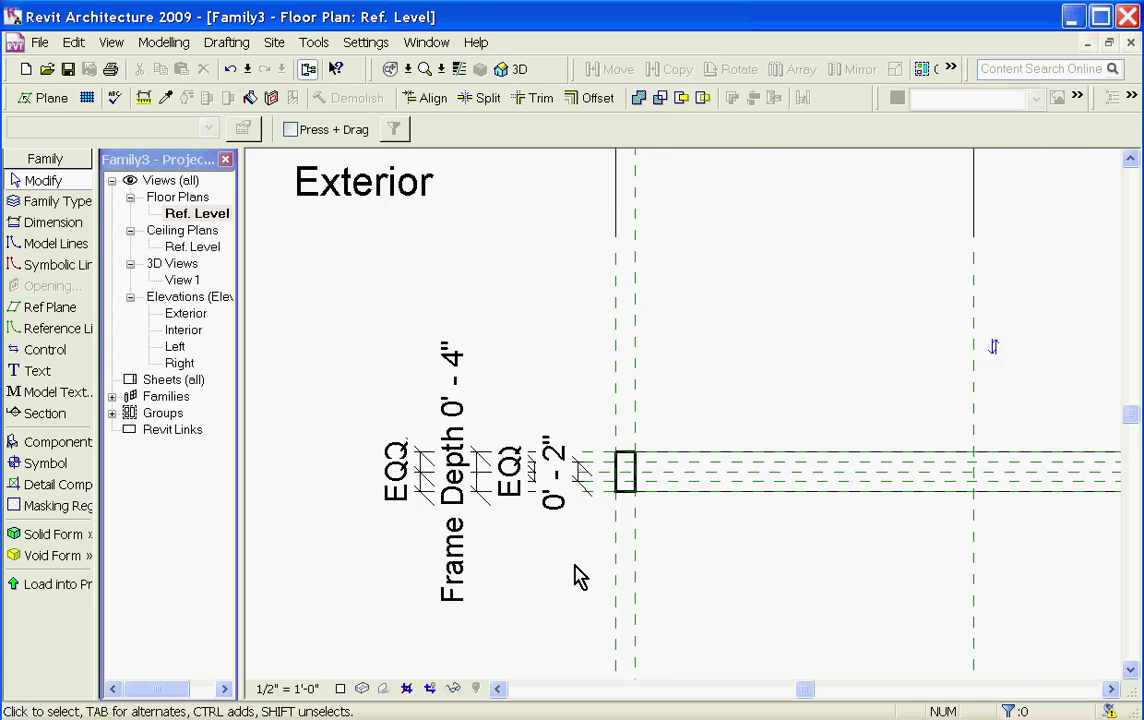
In the Exterior elevation, dimension the gap between the paired vertical reference planes at both the left and right frame jambs.
double_click(184, 315)
scroll(620, 445, down, 1)
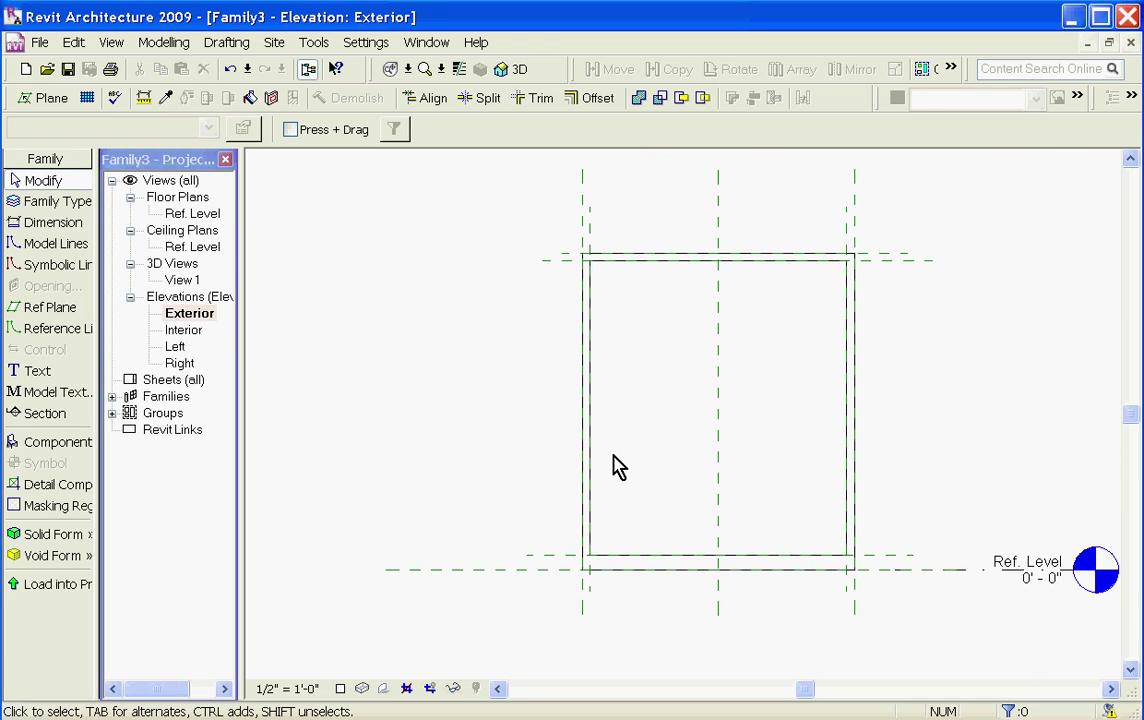
scroll(619, 478, down, 1)
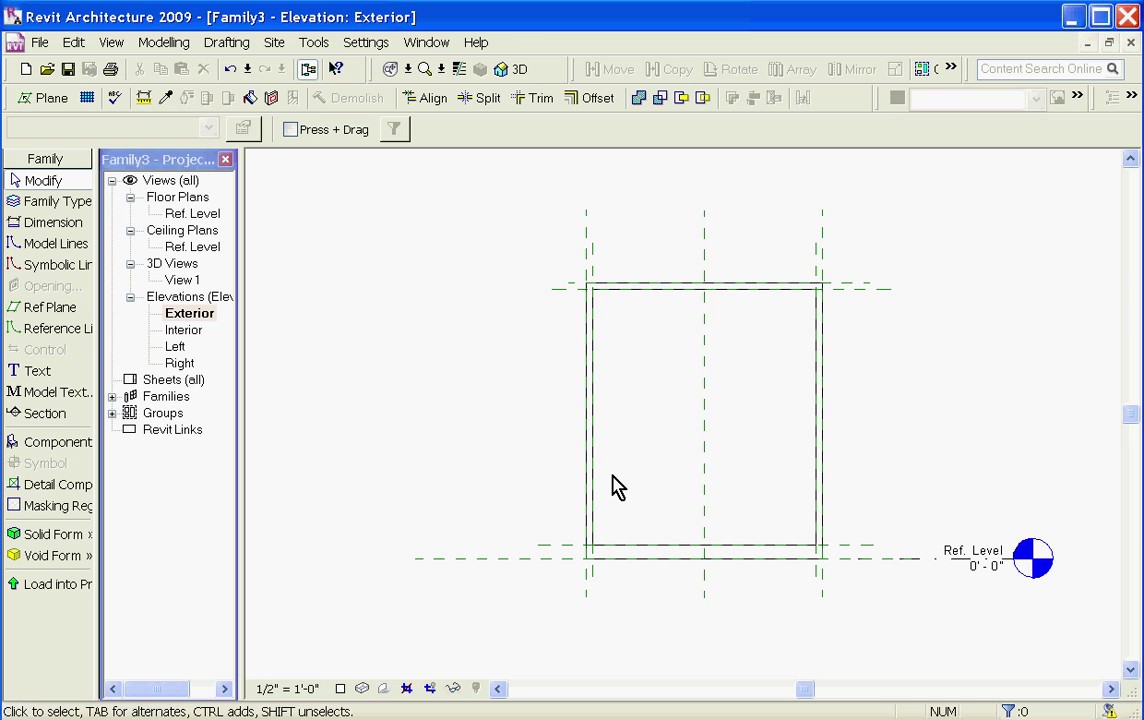
scroll(628, 220, up, 1)
key(d)
key(i)
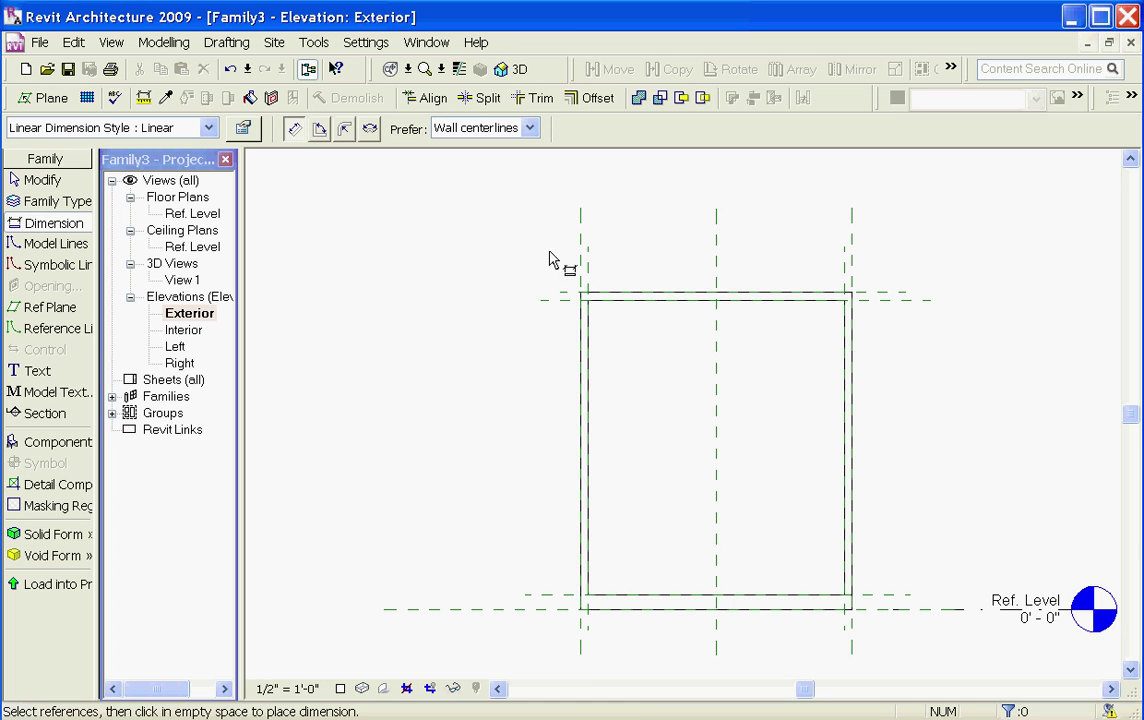
scroll(585, 270, up, 2)
click(581, 258)
click(593, 255)
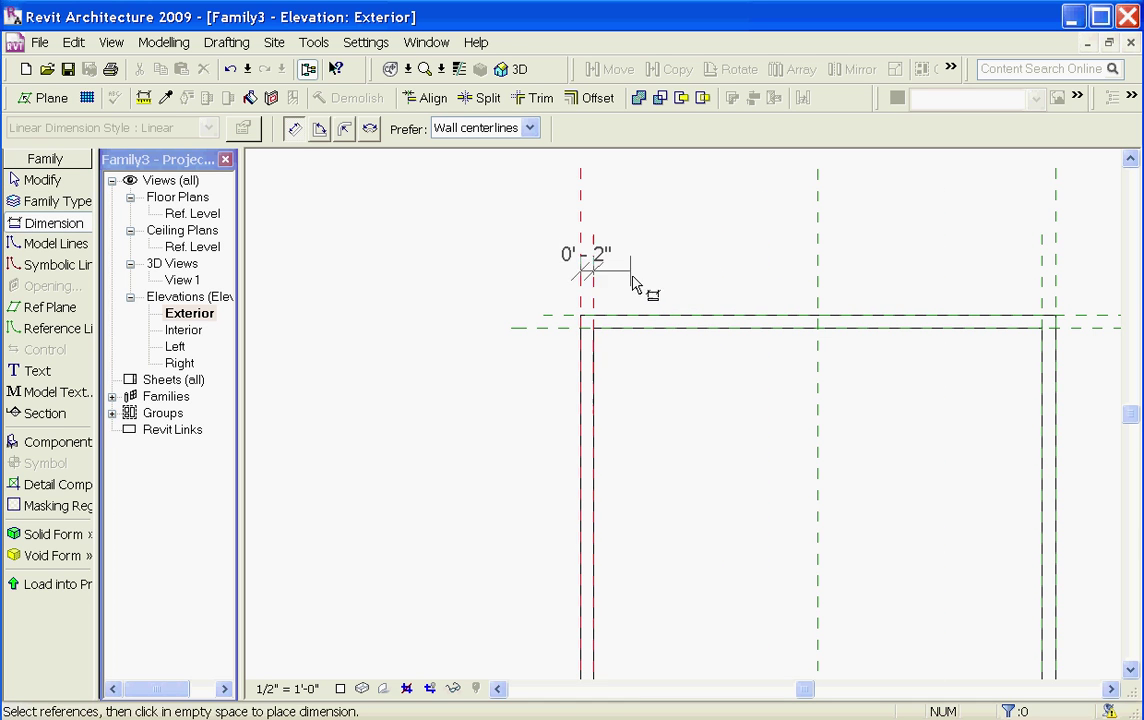
click(598, 283)
click(1055, 298)
click(1043, 296)
click(1046, 284)
Dimension the gap between the two horizontal reference planes at the frame head and between the two at the sill.
scroll(815, 288, down, 1)
scroll(999, 294, up, 2)
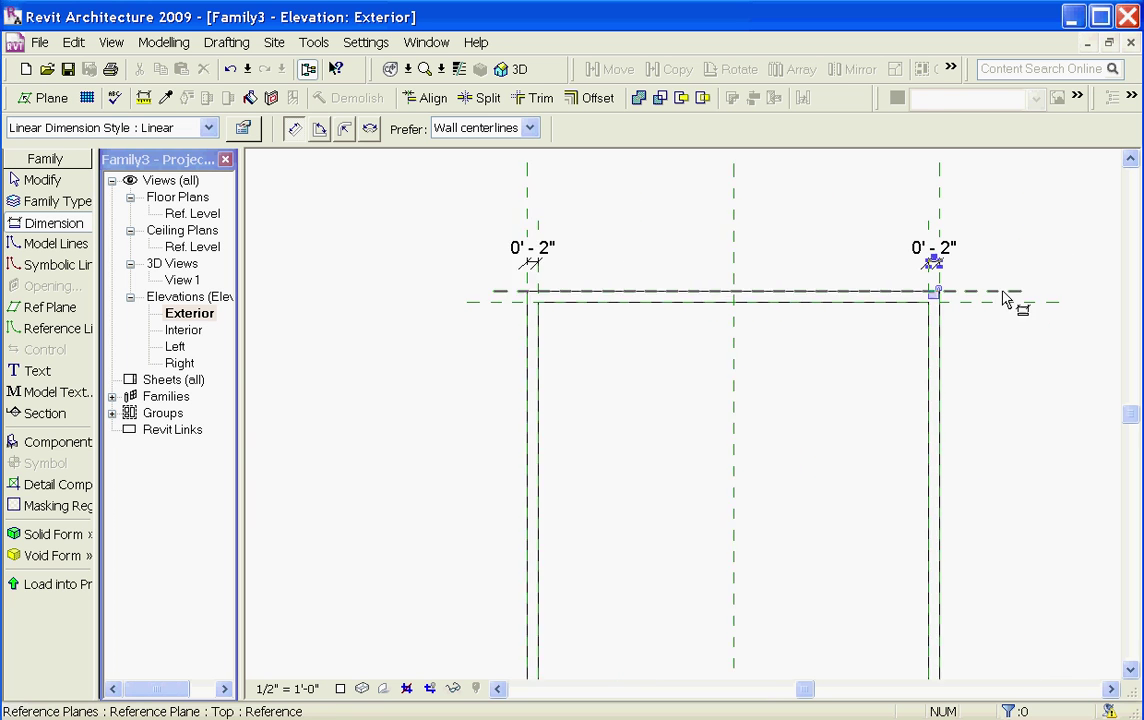
click(1015, 292)
click(996, 244)
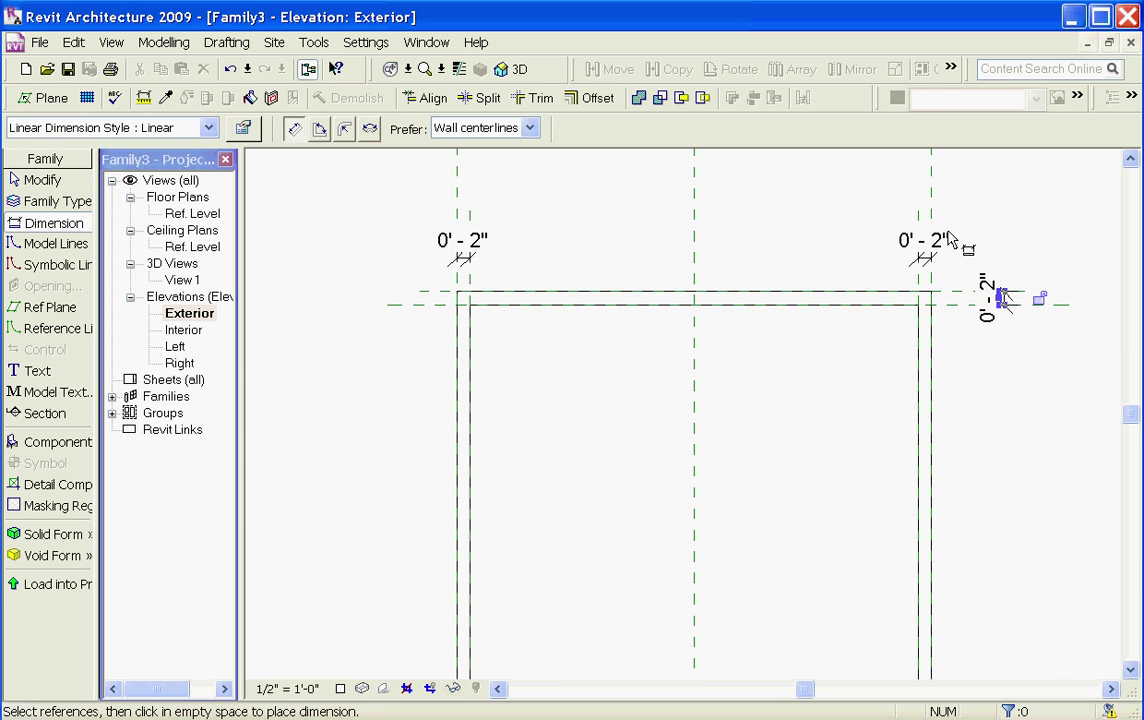
scroll(1000, 260, down, 2)
scroll(968, 533, up, 1)
click(968, 524)
click(978, 542)
click(960, 470)
scroll(983, 679, down, 1)
scroll(784, 276, up, 1)
scroll(646, 416, up, 2)
scroll(705, 391, up, 1)
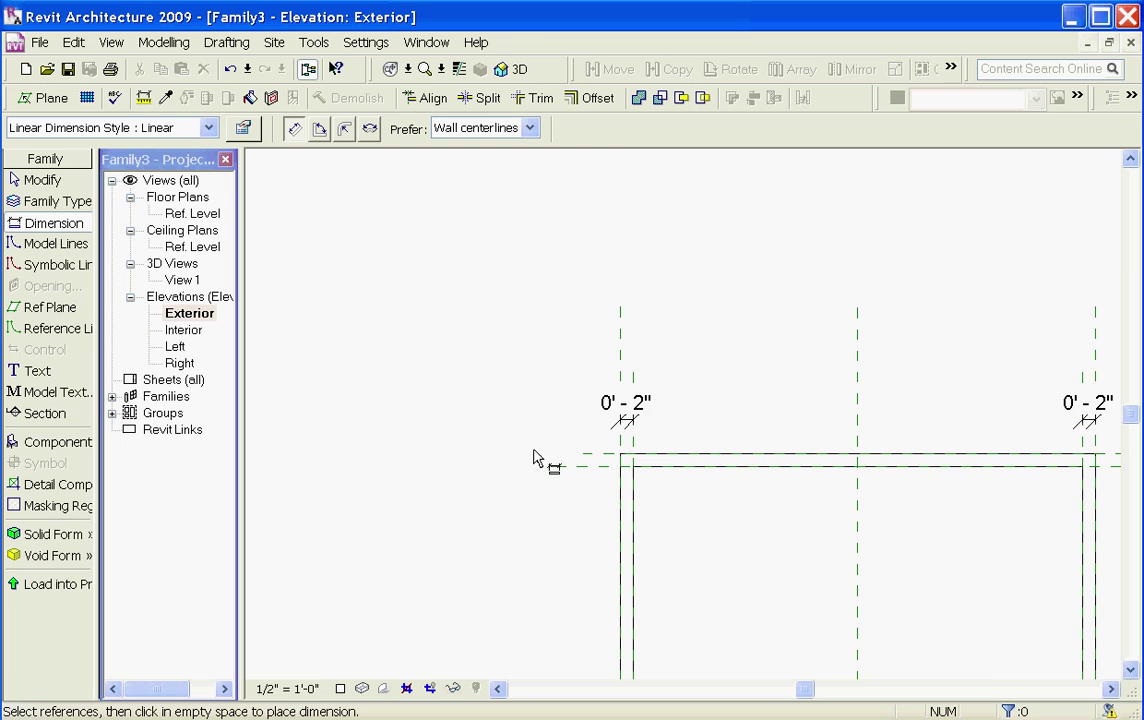
scroll(470, 432, up, 1)
scroll(465, 437, down, 2)
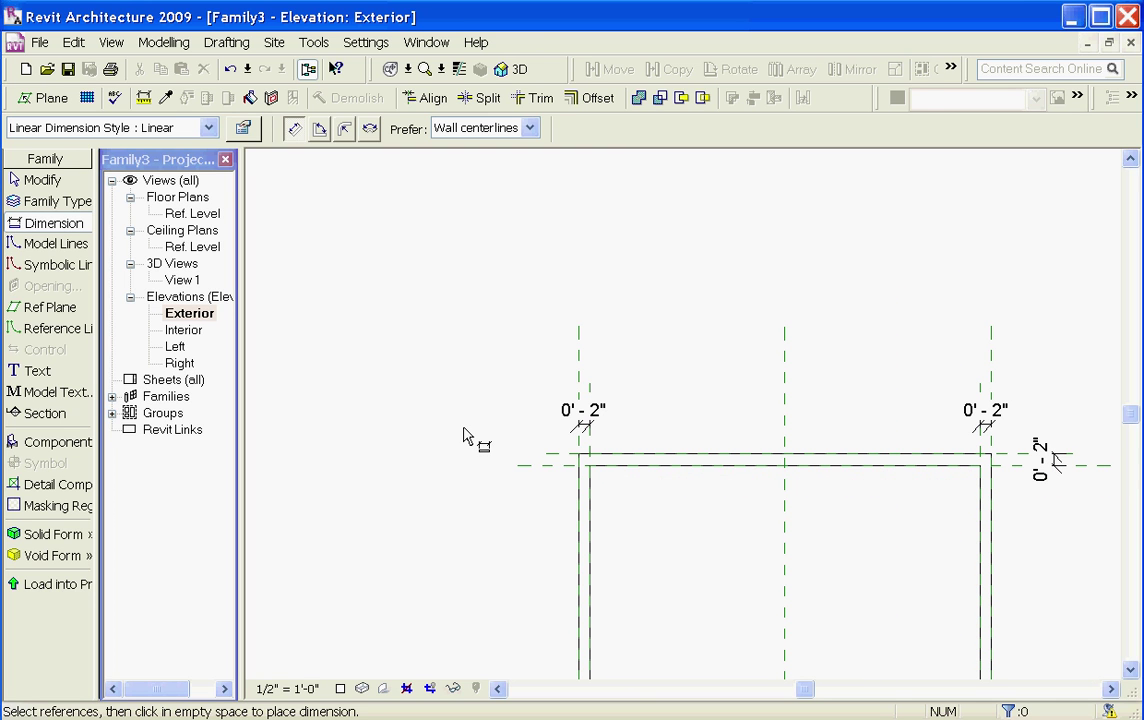
key(Escape)
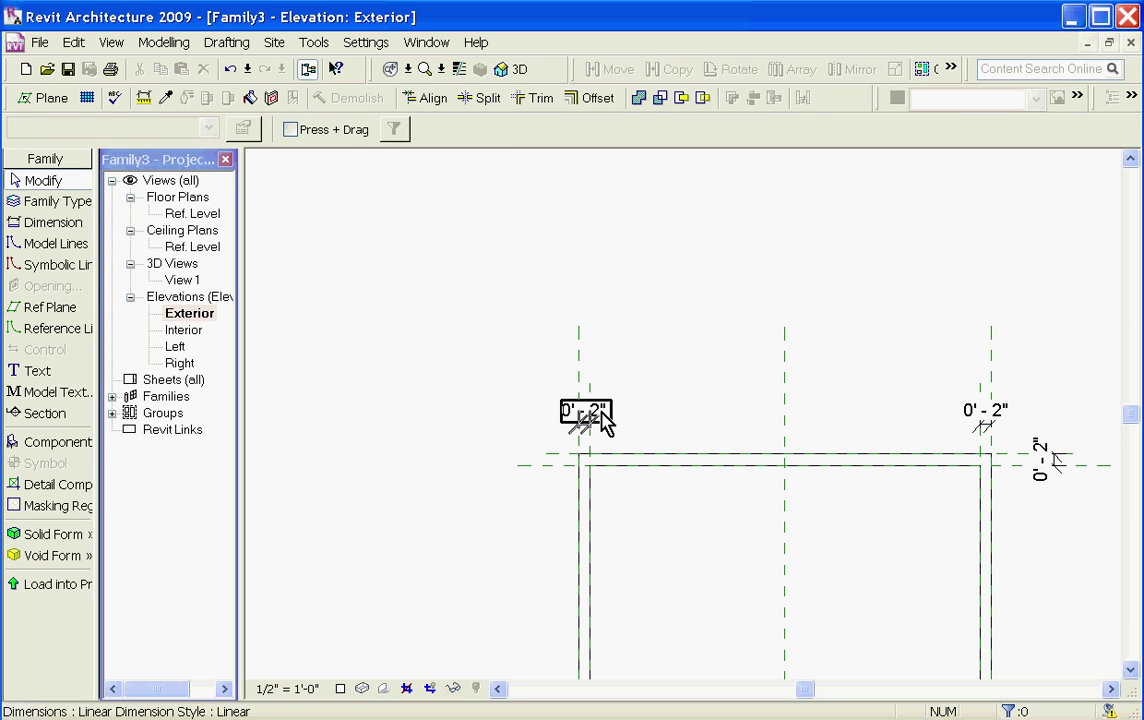
Label the left jamb dimension with a new type-based family parameter named Frame Thickness, grouped under Dimensions.
click(597, 422)
click(945, 129)
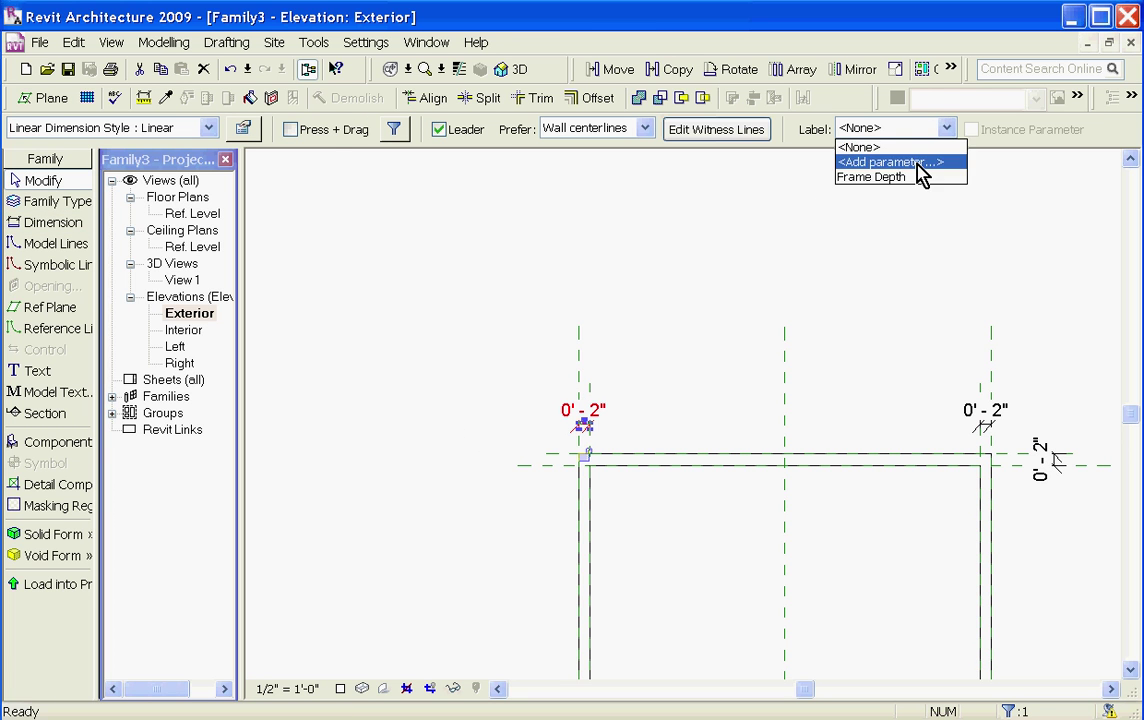
click(880, 158)
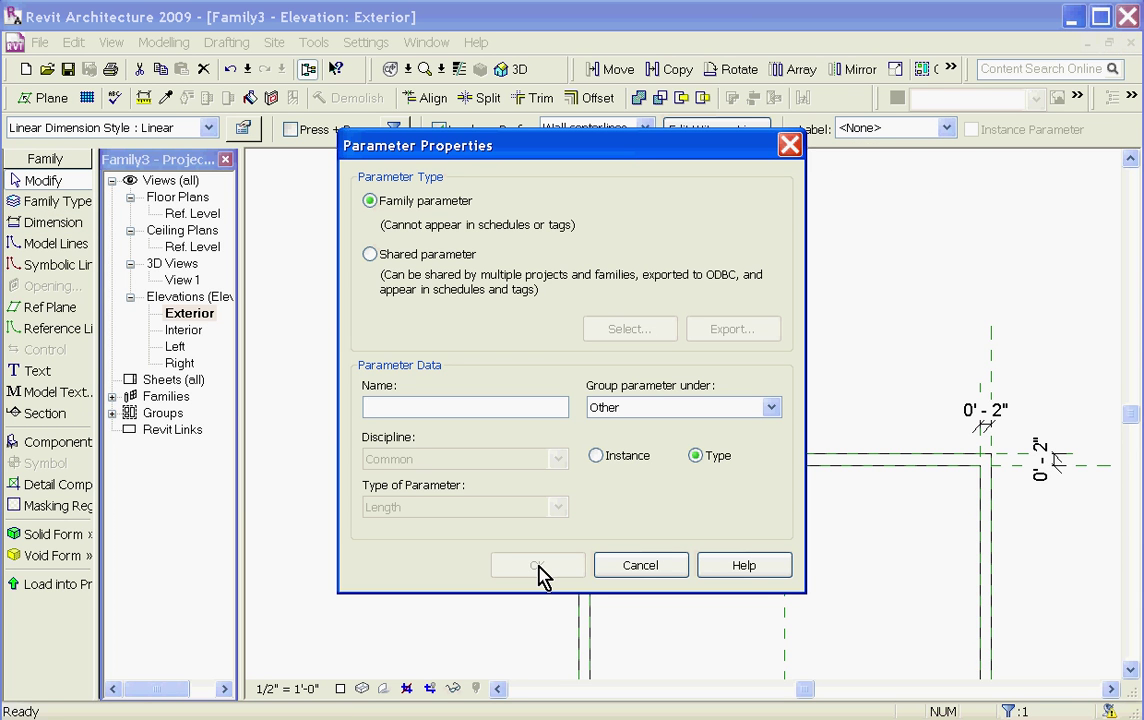
text(Frame Thickness)
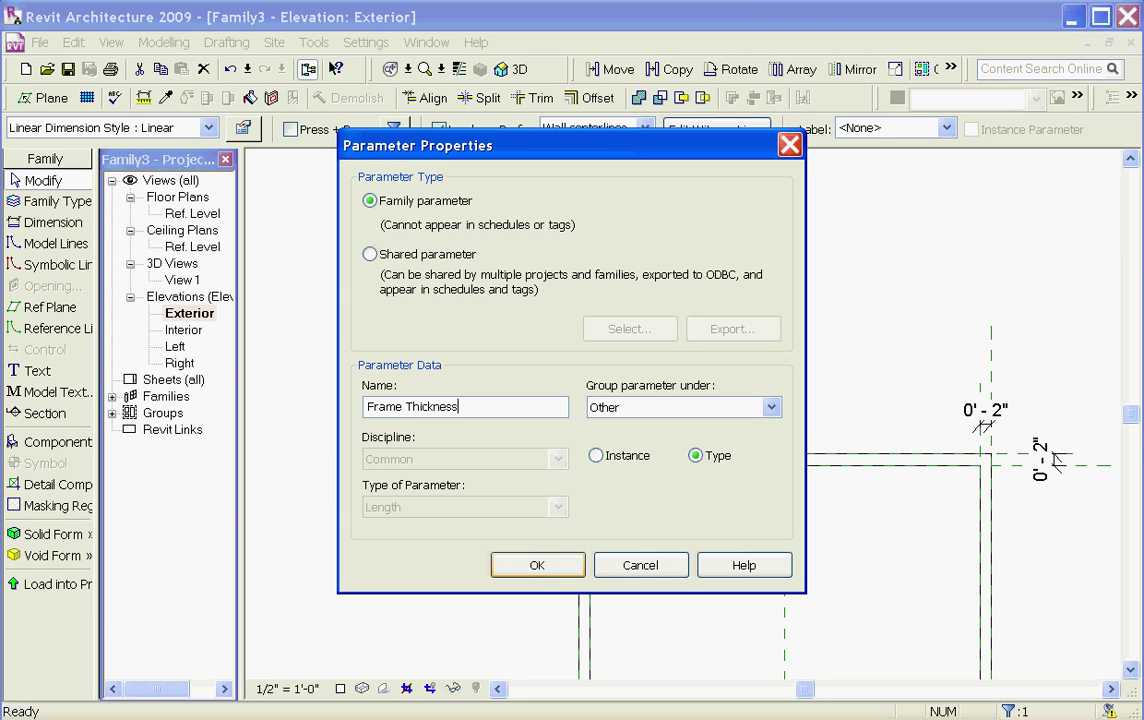
click(771, 407)
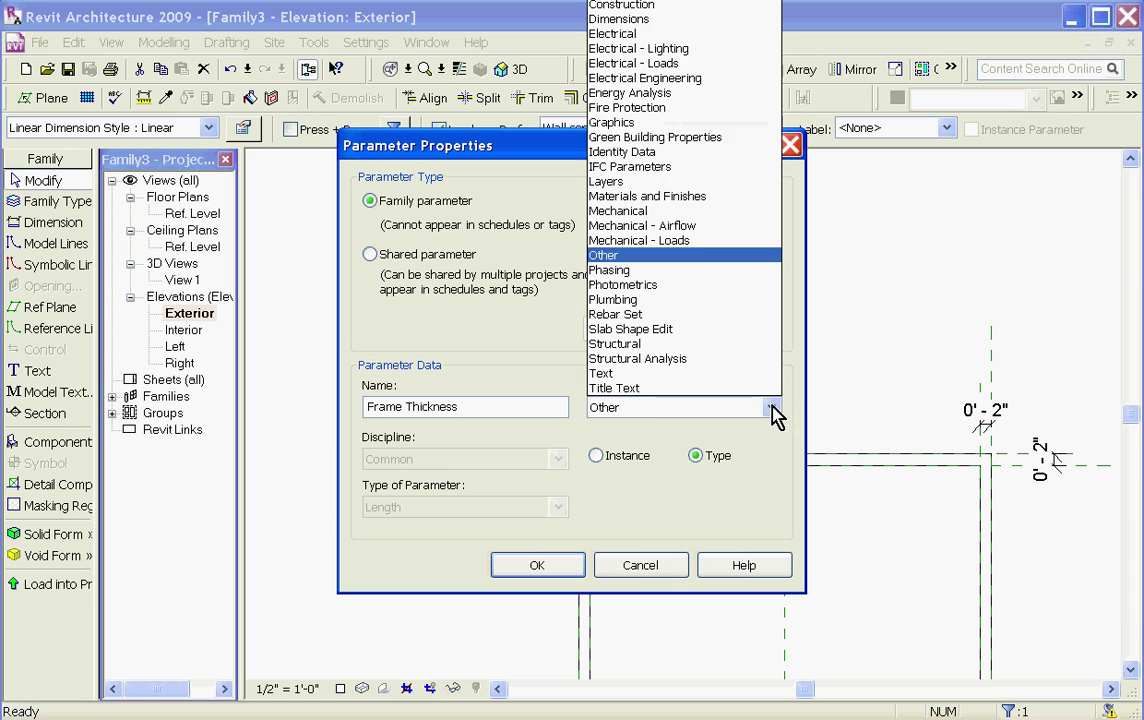
click(697, 38)
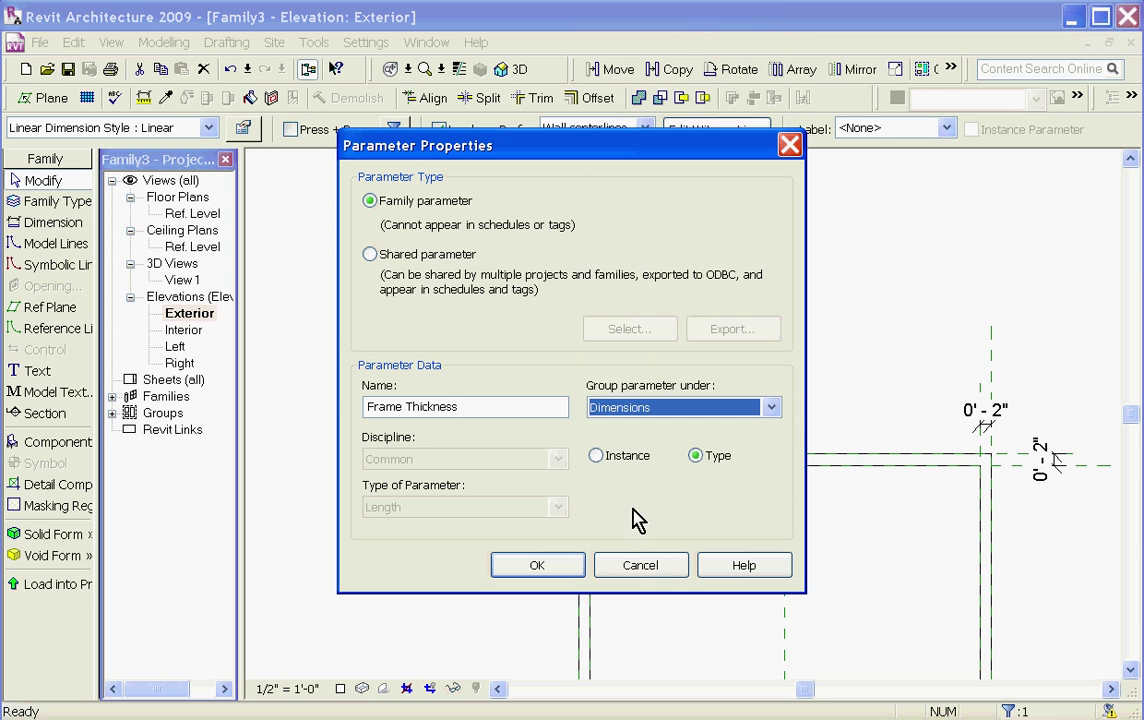
click(560, 570)
Label the right jamb dimension and the frame head dimension with the existing Frame Thickness parameter.
click(1006, 430)
click(946, 128)
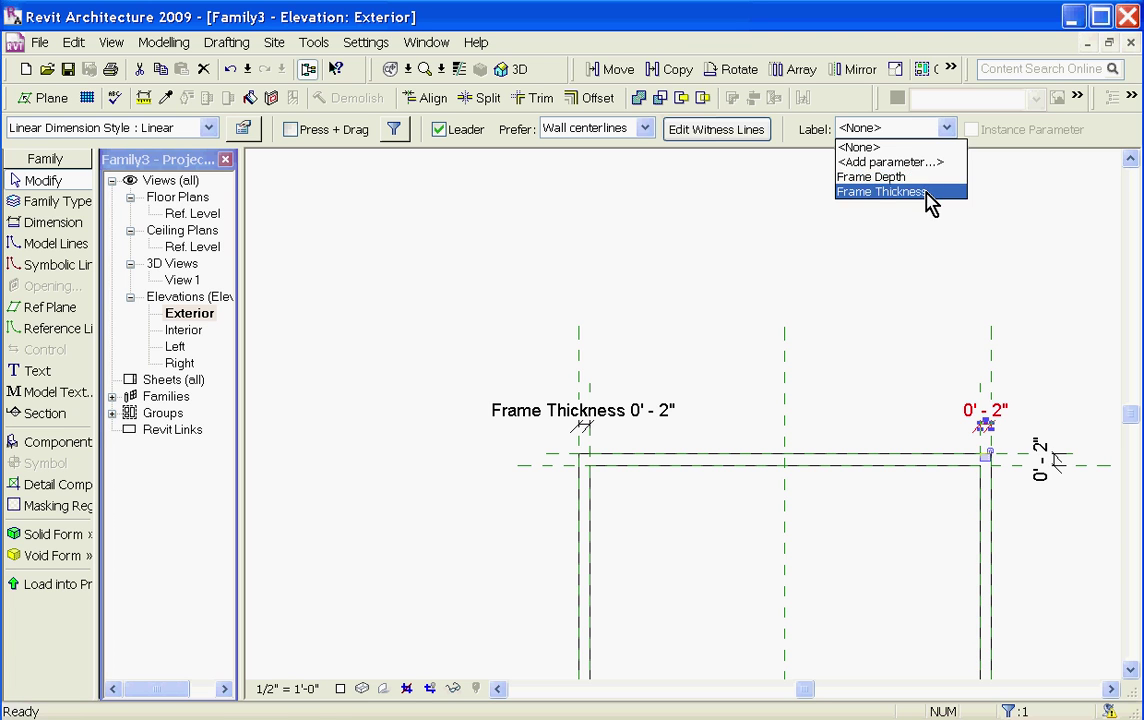
click(929, 192)
click(1042, 470)
click(946, 128)
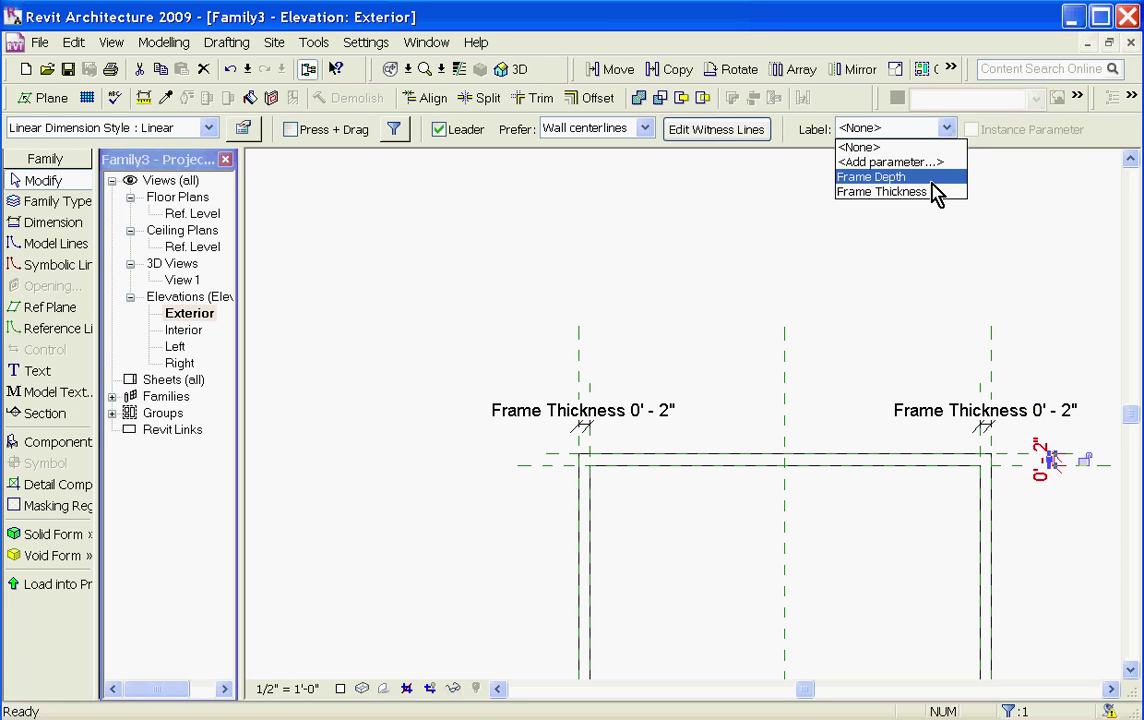
click(933, 192)
key(Escape)
Label the sill dimension with a new type-based family parameter named Toe Kick, grouped under Dimensions.
scroll(838, 340, down, 2)
scroll(900, 520, up, 2)
click(918, 508)
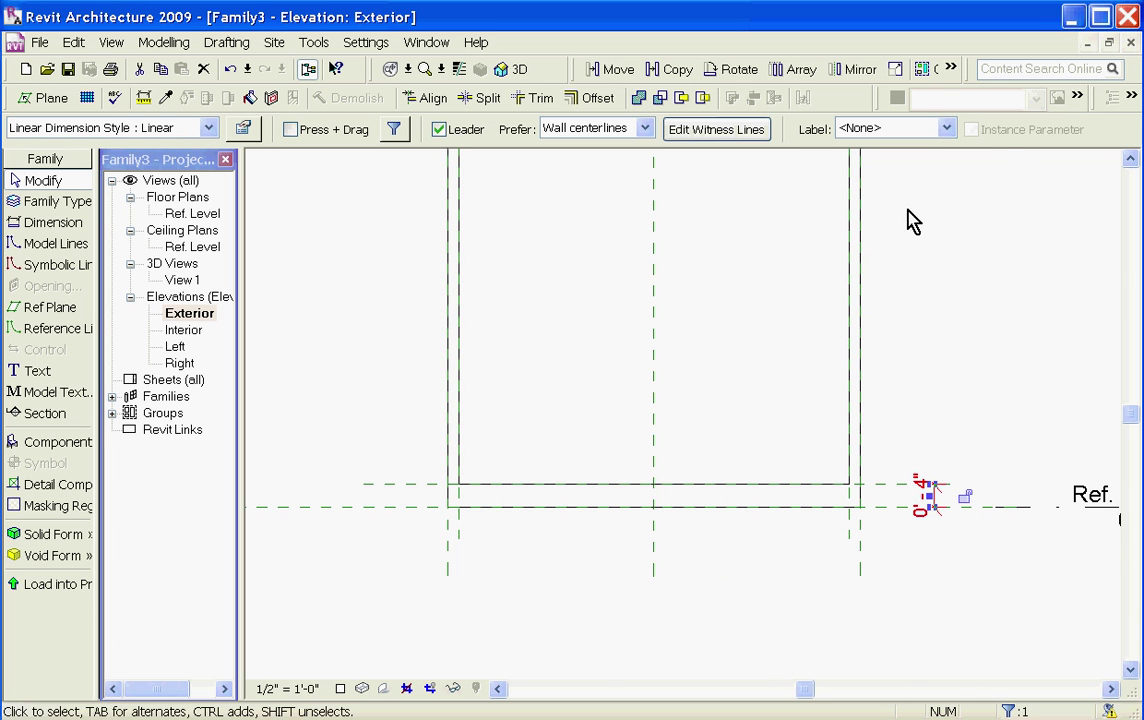
click(946, 128)
click(937, 160)
text(Toe Kick)
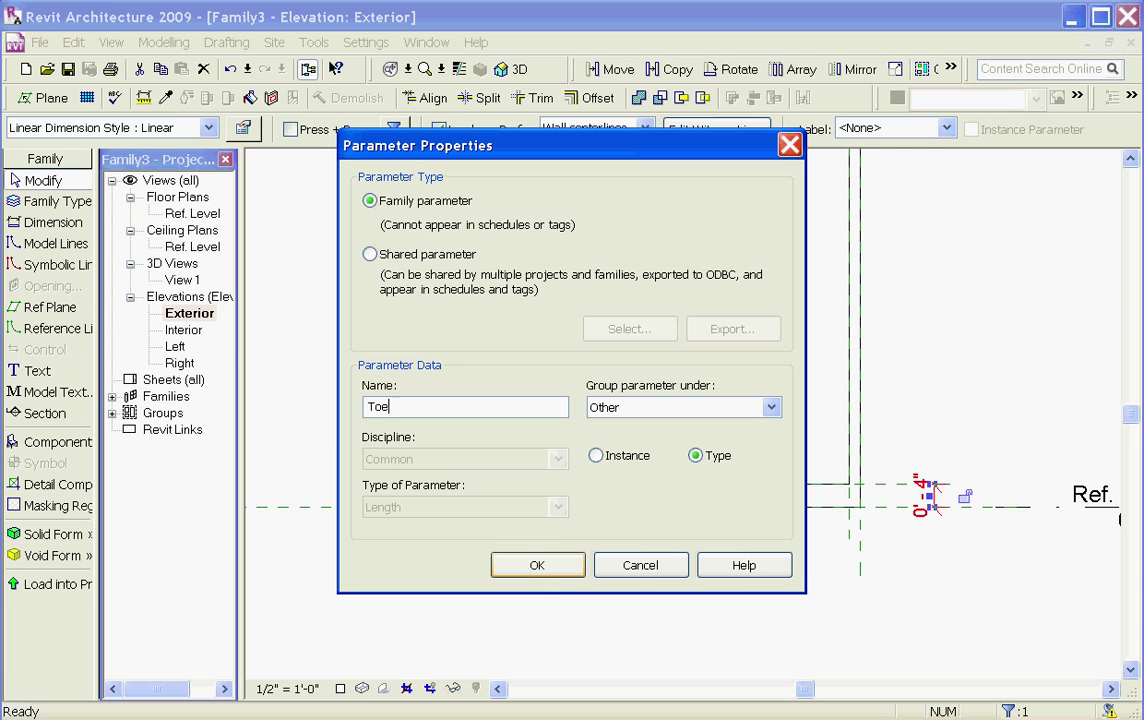
click(772, 408)
click(706, 36)
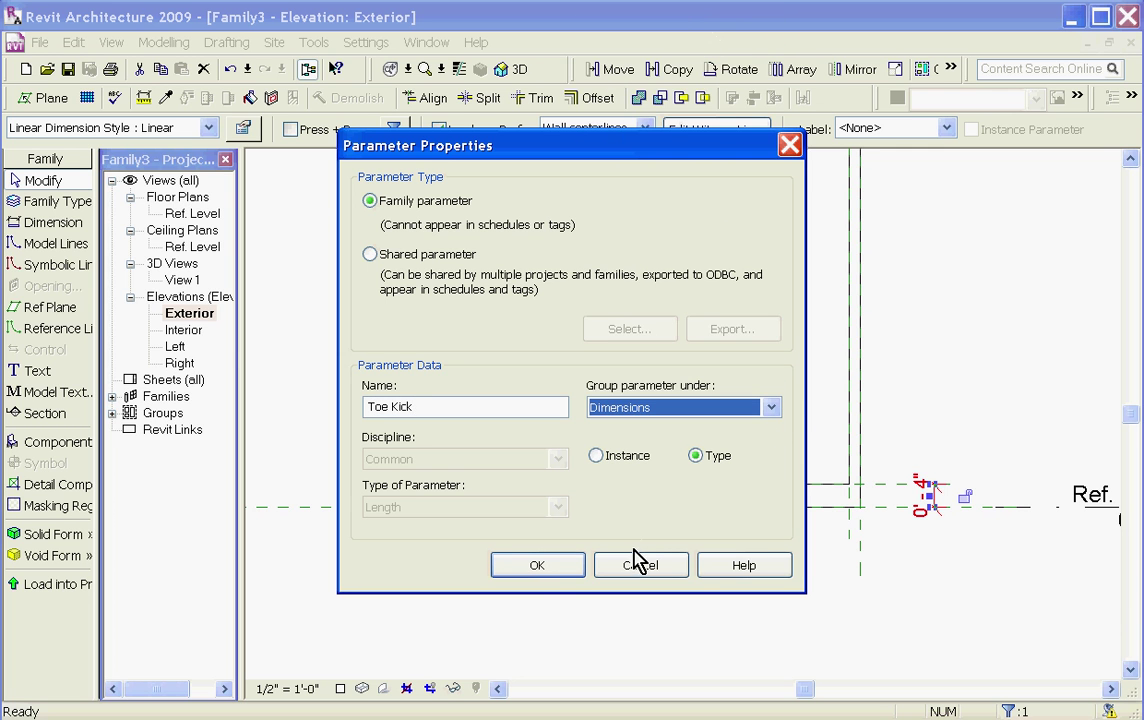
click(532, 567)
click(988, 410)
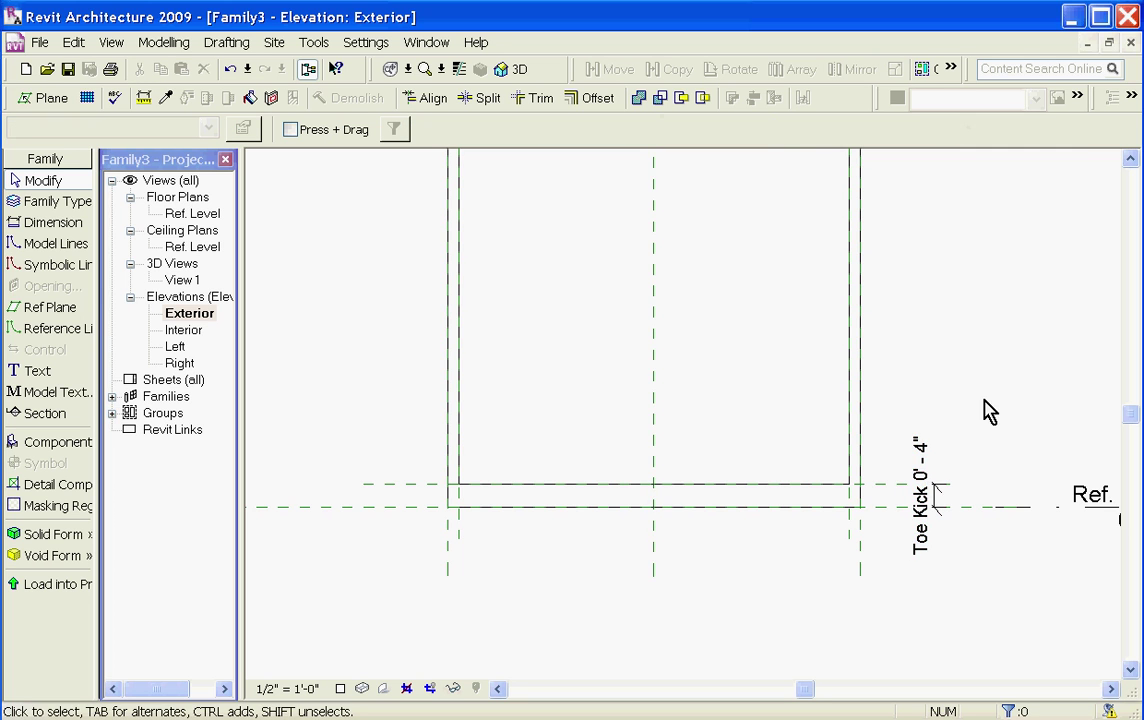
Start a new solid extrusion in the Exterior elevation and sketch a rectangle about 4' 0" by 5' 2" inside the frame opening.
scroll(990, 615, down, 2)
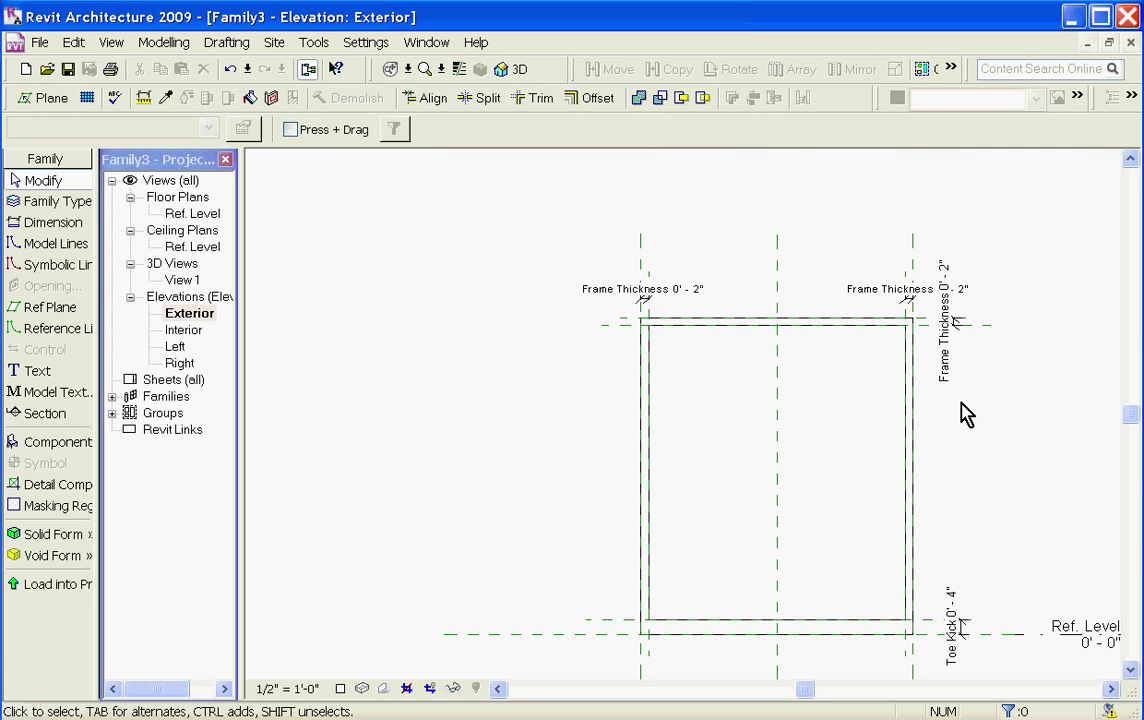
scroll(938, 400, down, 1)
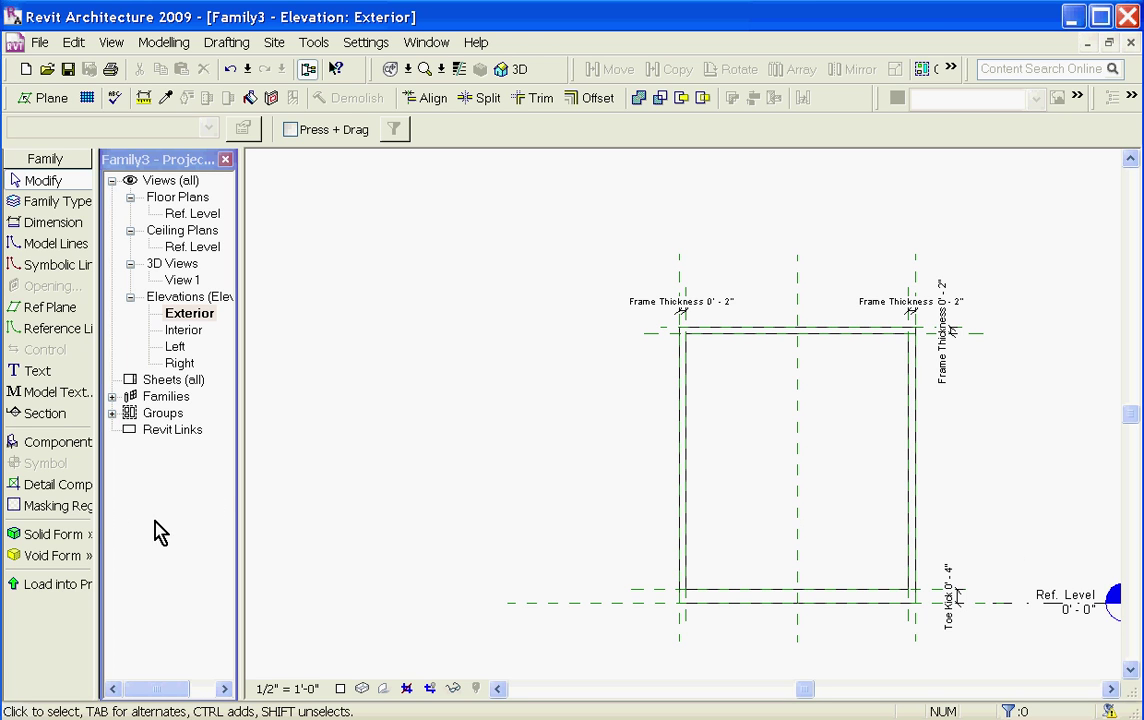
click(51, 537)
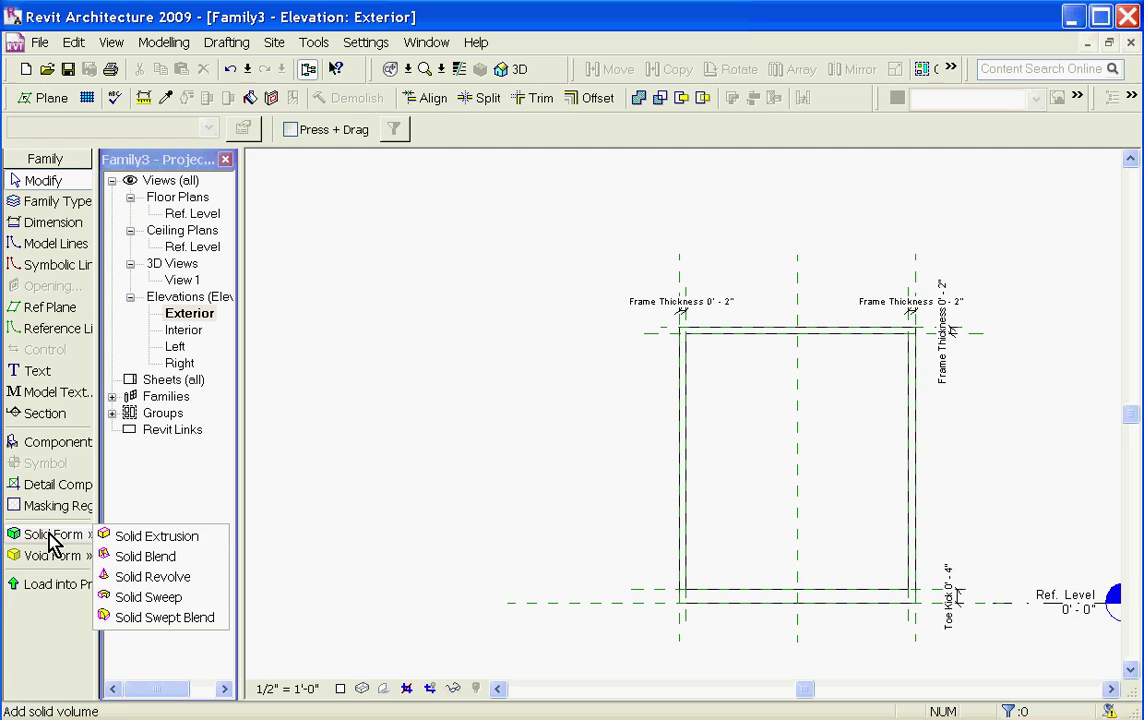
click(150, 538)
click(590, 129)
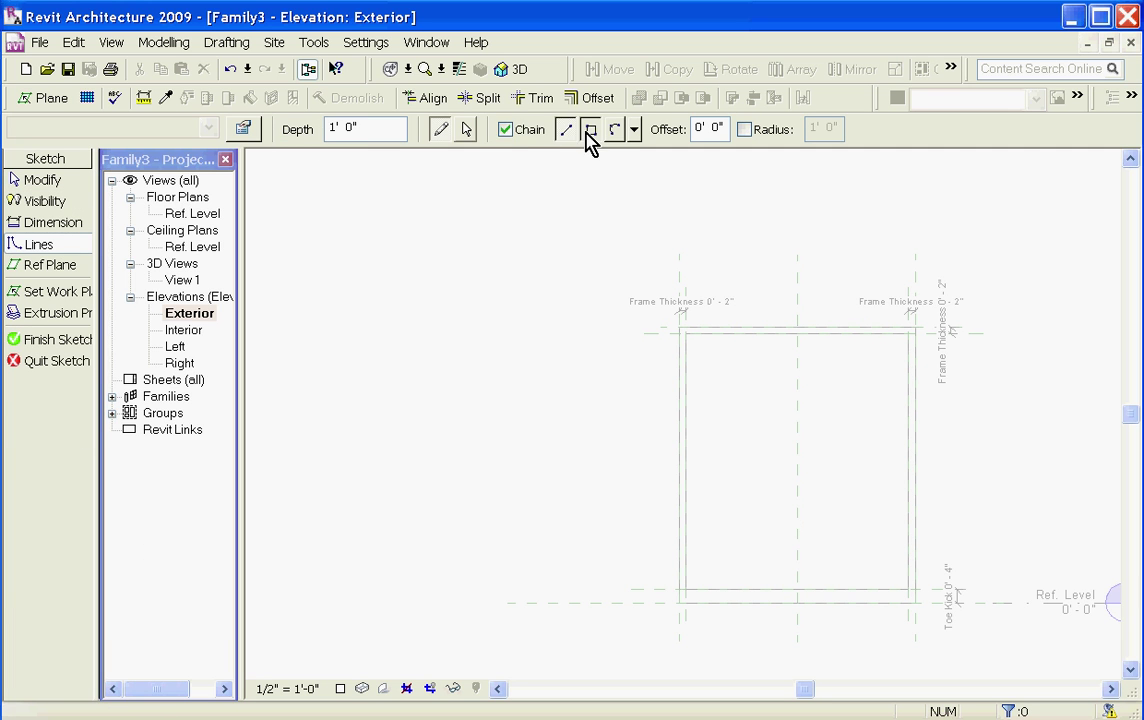
click(722, 365)
click(878, 568)
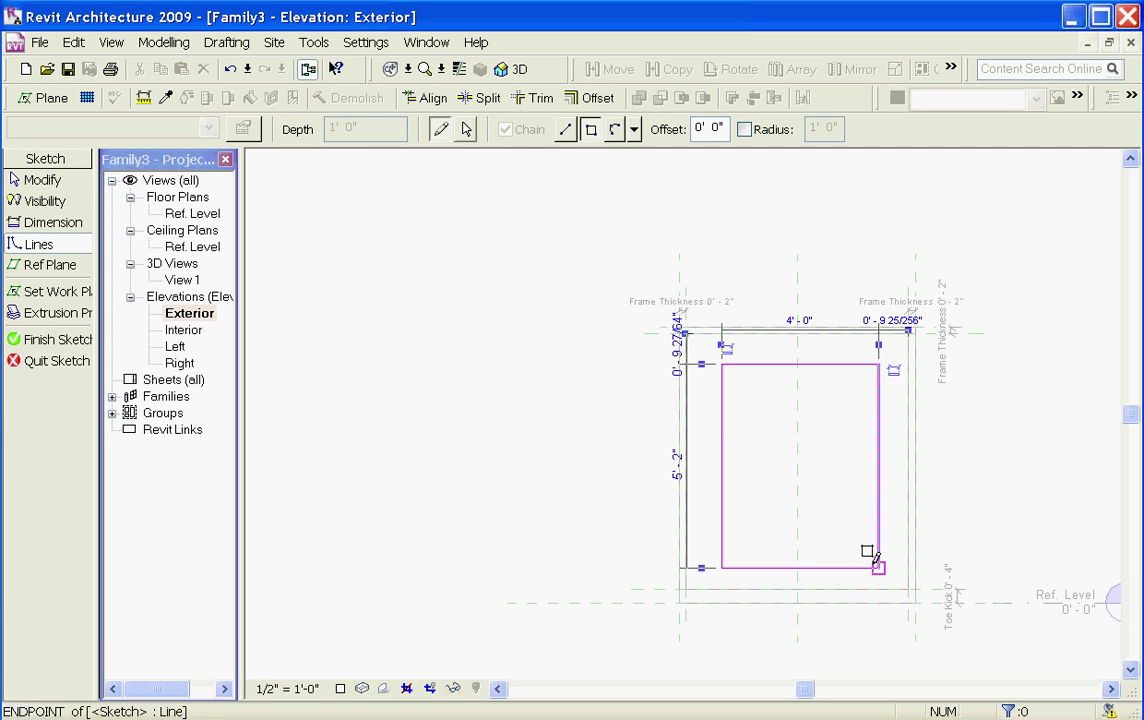
Align the sketched rectangle's top and left edges to the inner head and left jamb reference planes and lock both.
click(428, 98)
scroll(733, 363, up, 2)
click(630, 321)
click(737, 368)
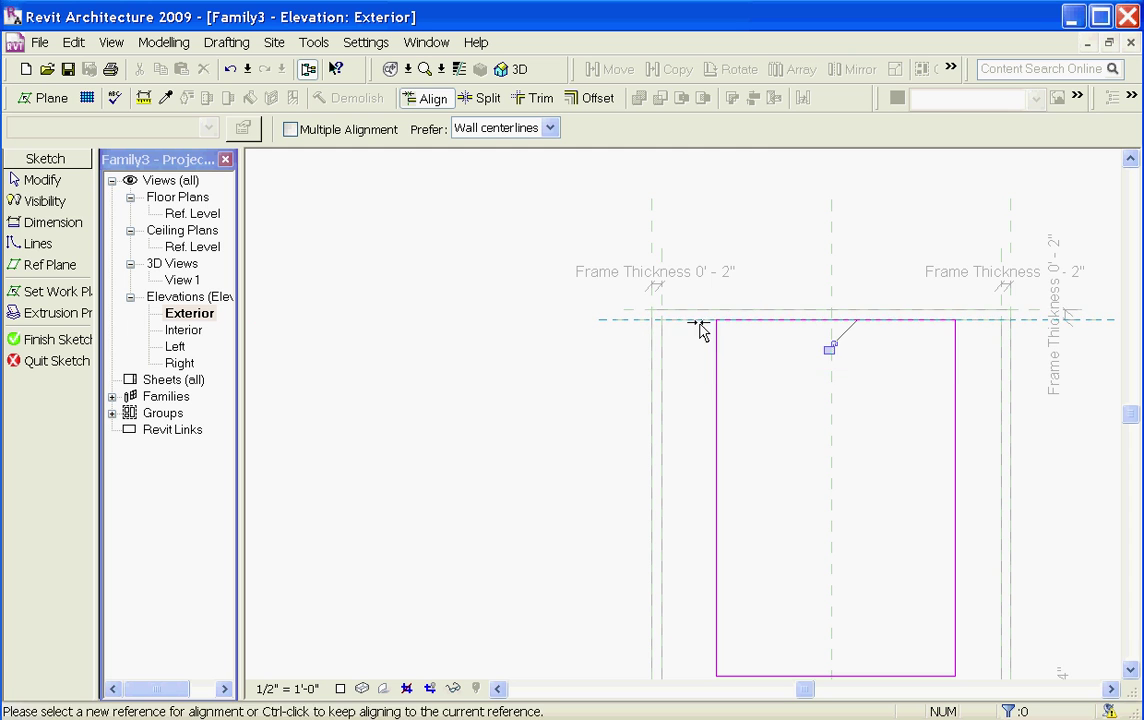
scroll(748, 352, down, 1)
click(803, 339)
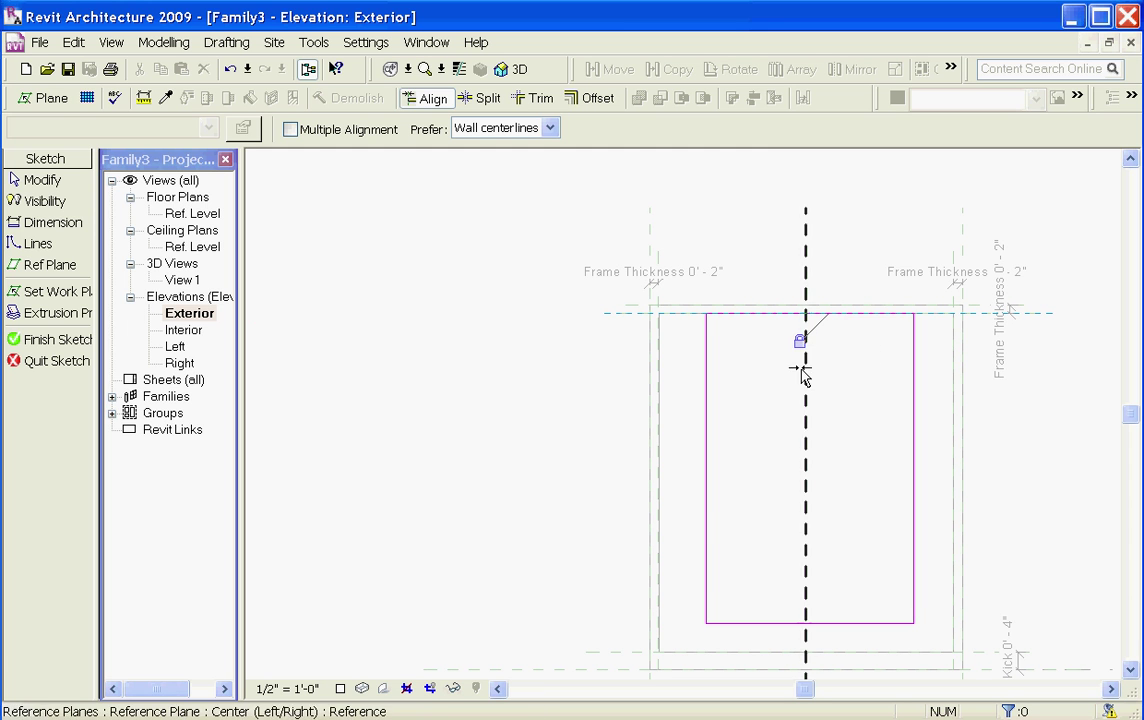
scroll(678, 625, down, 1)
scroll(678, 625, up, 2)
click(659, 669)
click(722, 529)
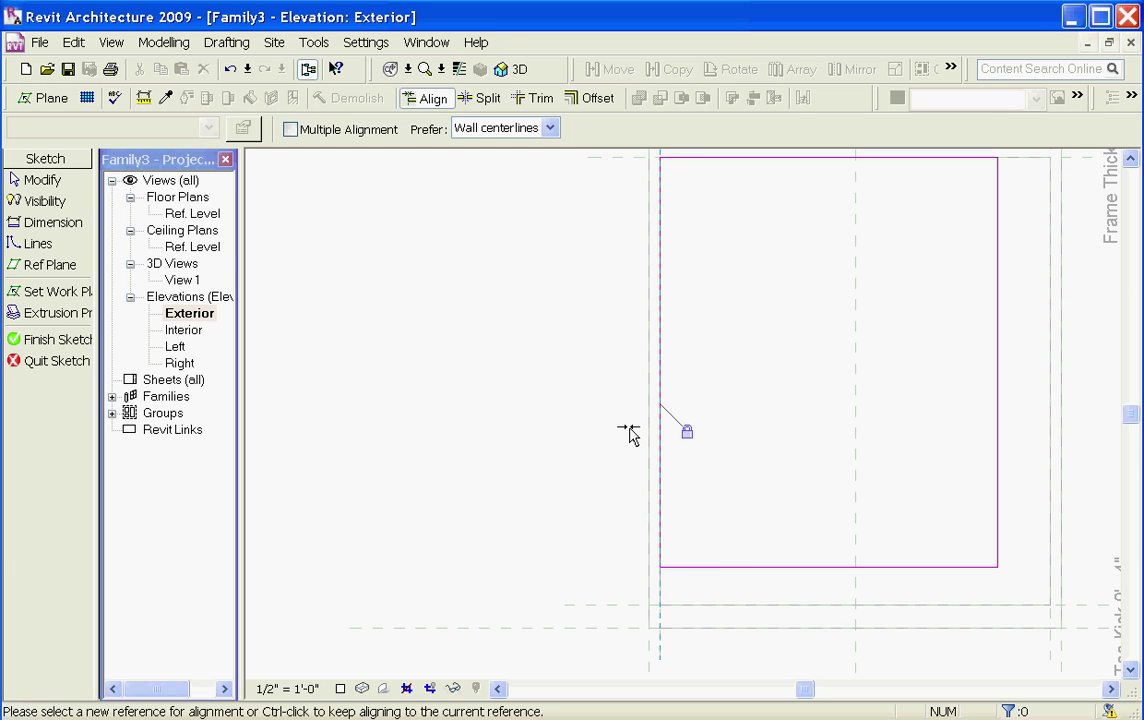
Align the rectangle's bottom and right edges to the inner sill and right jamb reference planes, lock them, and finish the extrusion sketch.
scroll(614, 450, down, 1)
click(582, 567)
click(692, 545)
click(943, 612)
click(903, 490)
scroll(598, 510, down, 1)
click(33, 340)
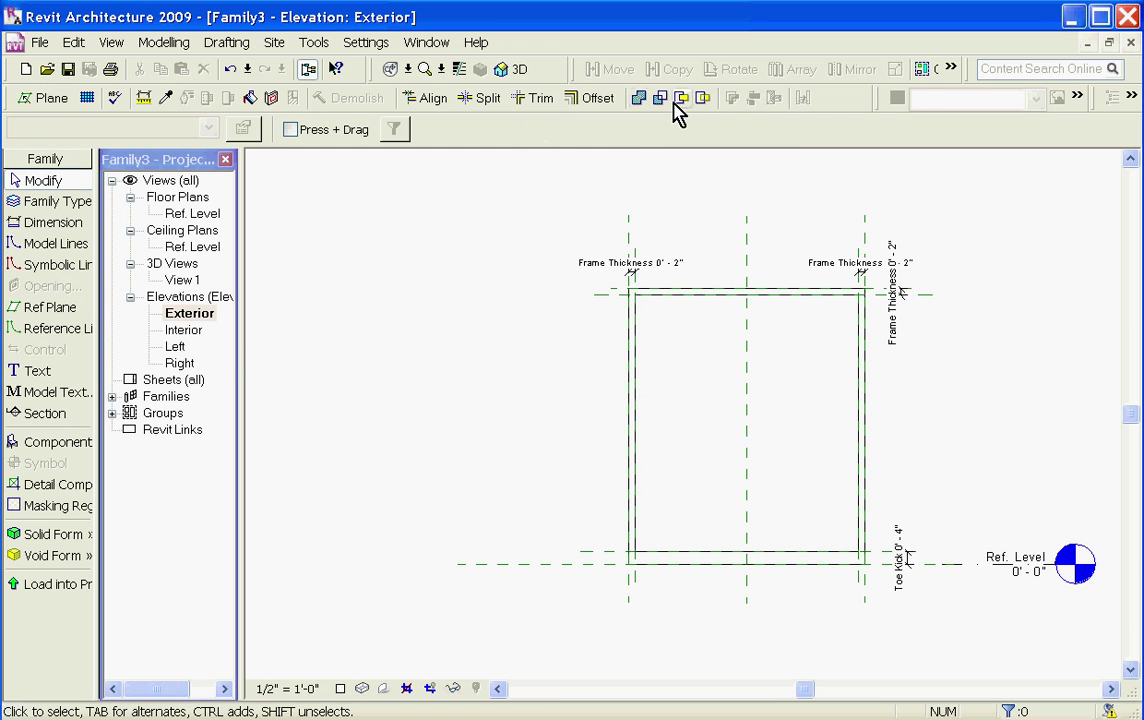
In the Ref. Level floor plan, align the panel extrusion's exterior and interior faces to the inner pair of reference planes and lock both.
double_click(186, 214)
scroll(350, 445, down, 1)
scroll(990, 480, up, 2)
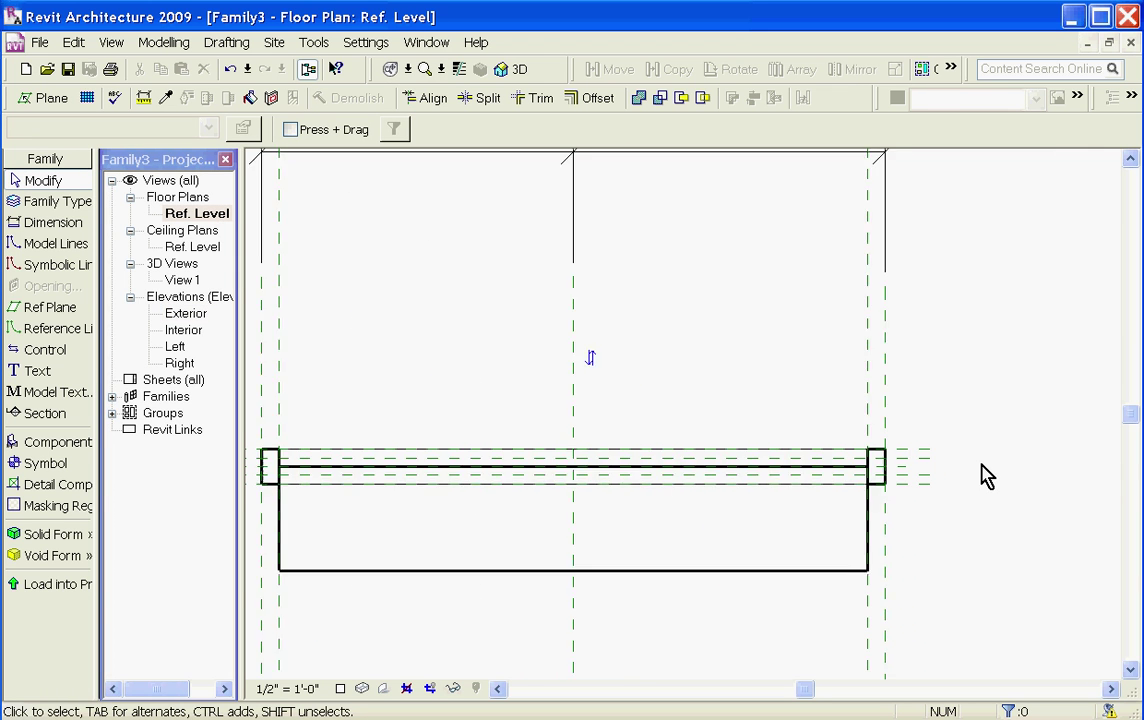
click(425, 98)
scroll(906, 467, up, 1)
click(860, 455)
click(758, 484)
click(924, 486)
click(588, 499)
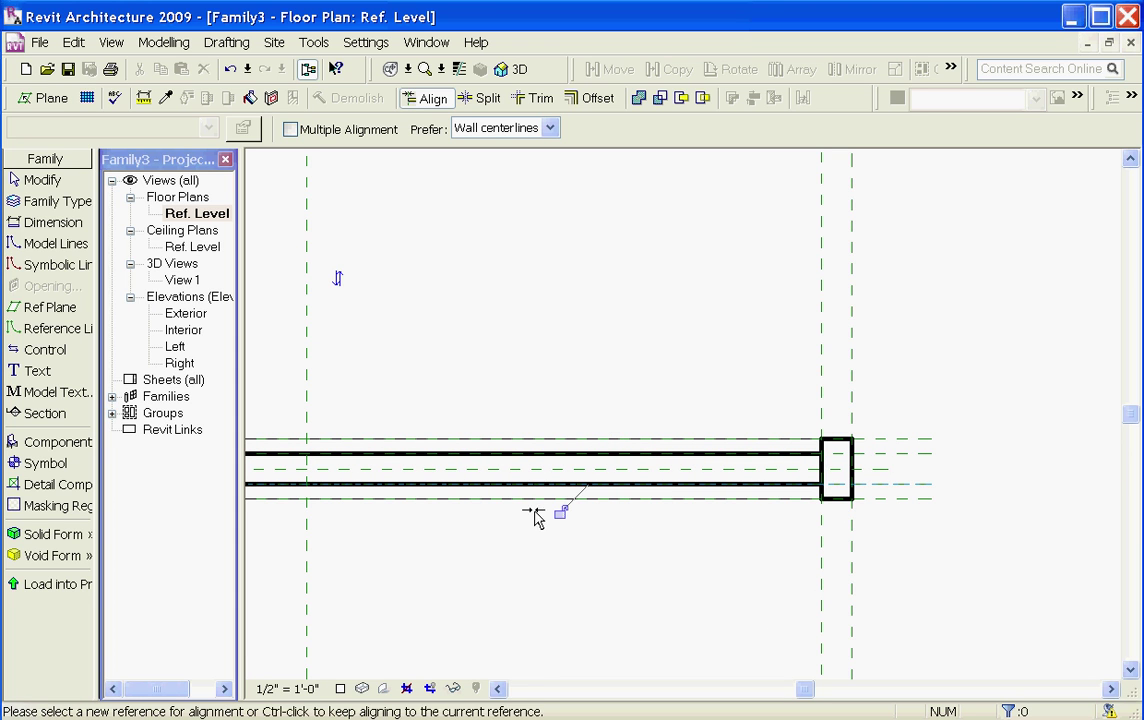
key(Escape)
key(Escape)
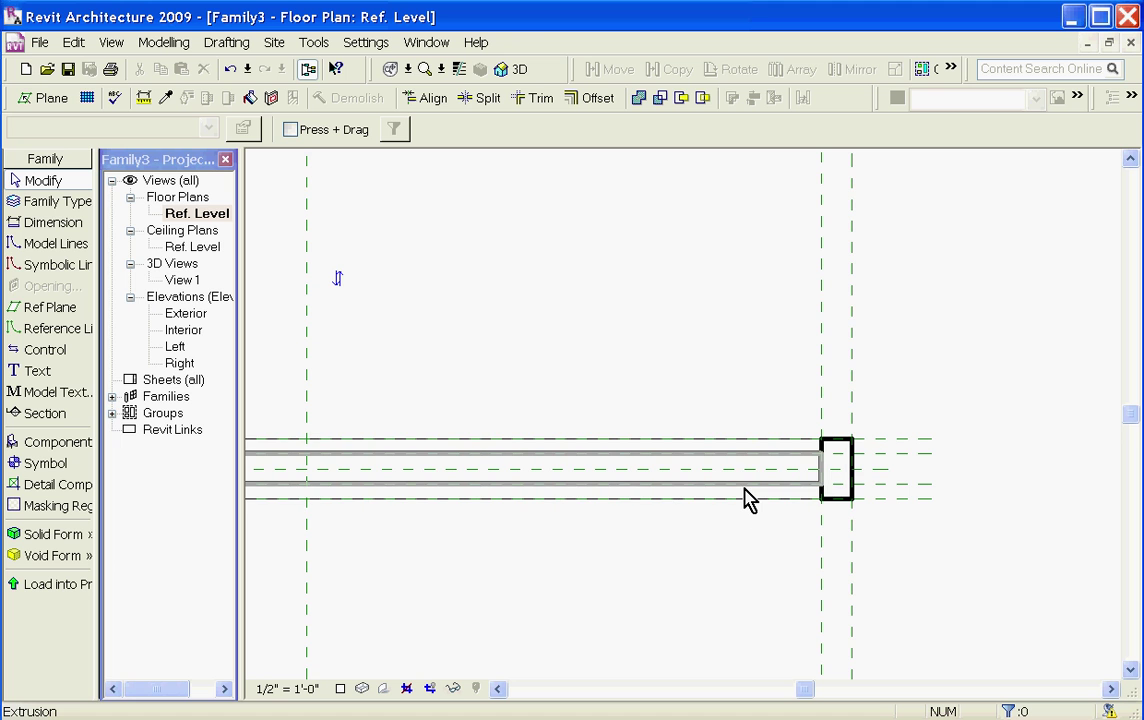
Assign the Glass material to the panel extrusion in its element properties.
click(748, 497)
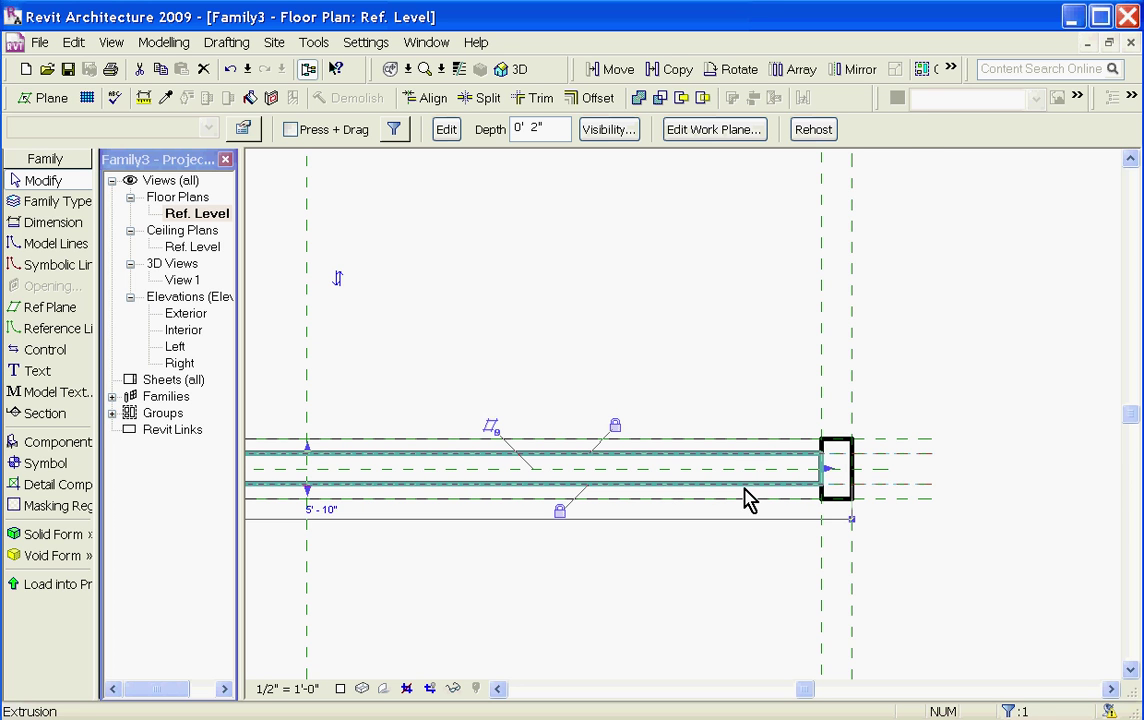
right_click(748, 497)
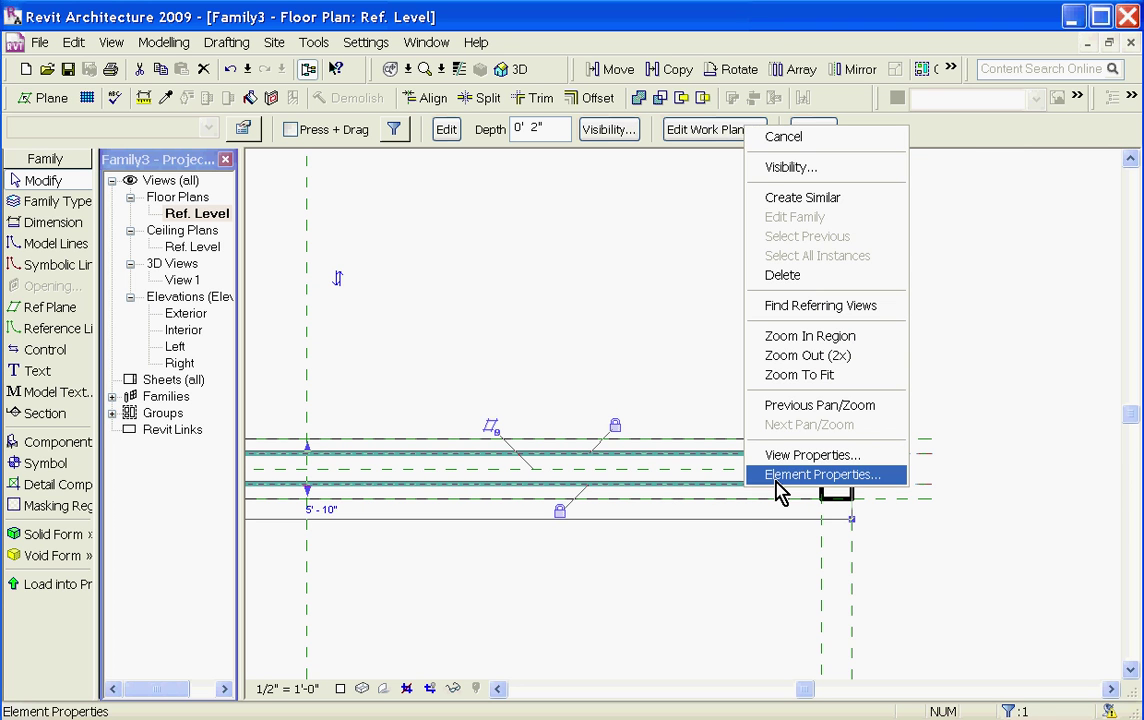
click(782, 475)
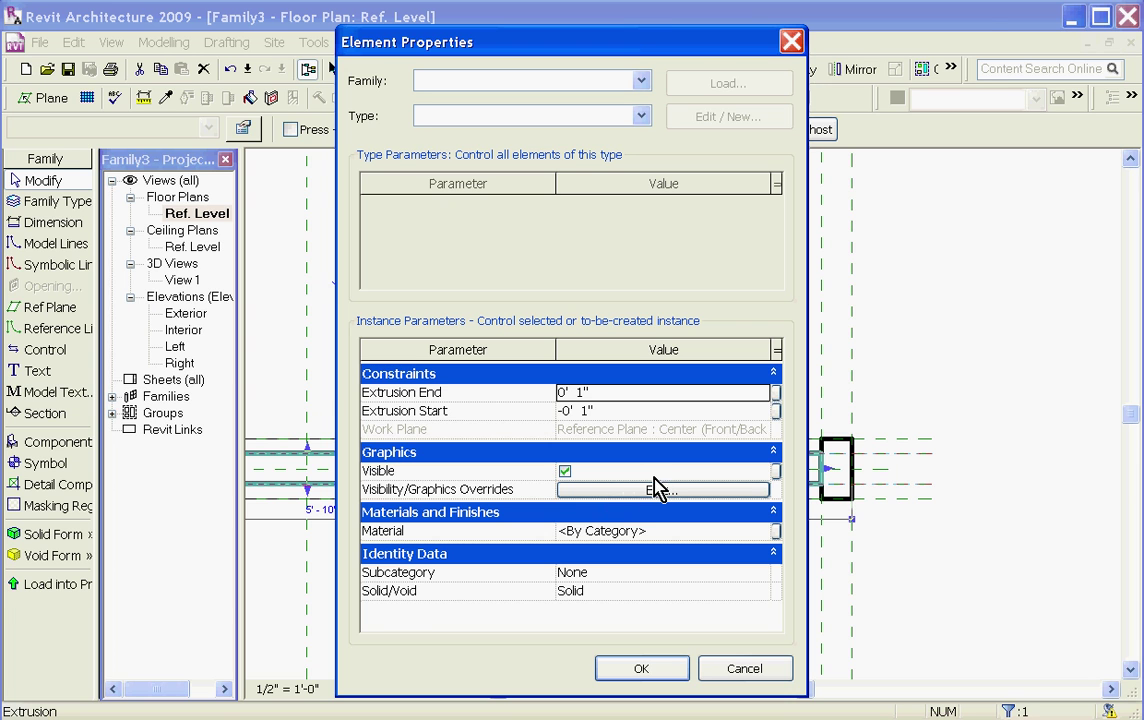
click(772, 531)
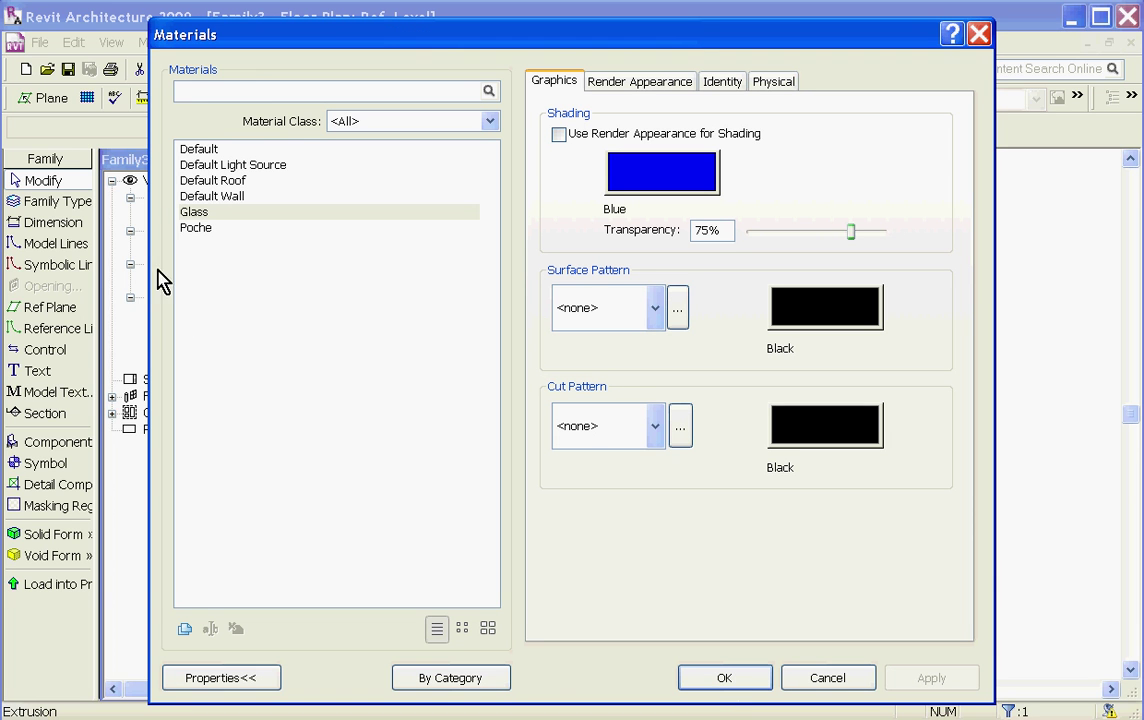
click(200, 228)
click(195, 212)
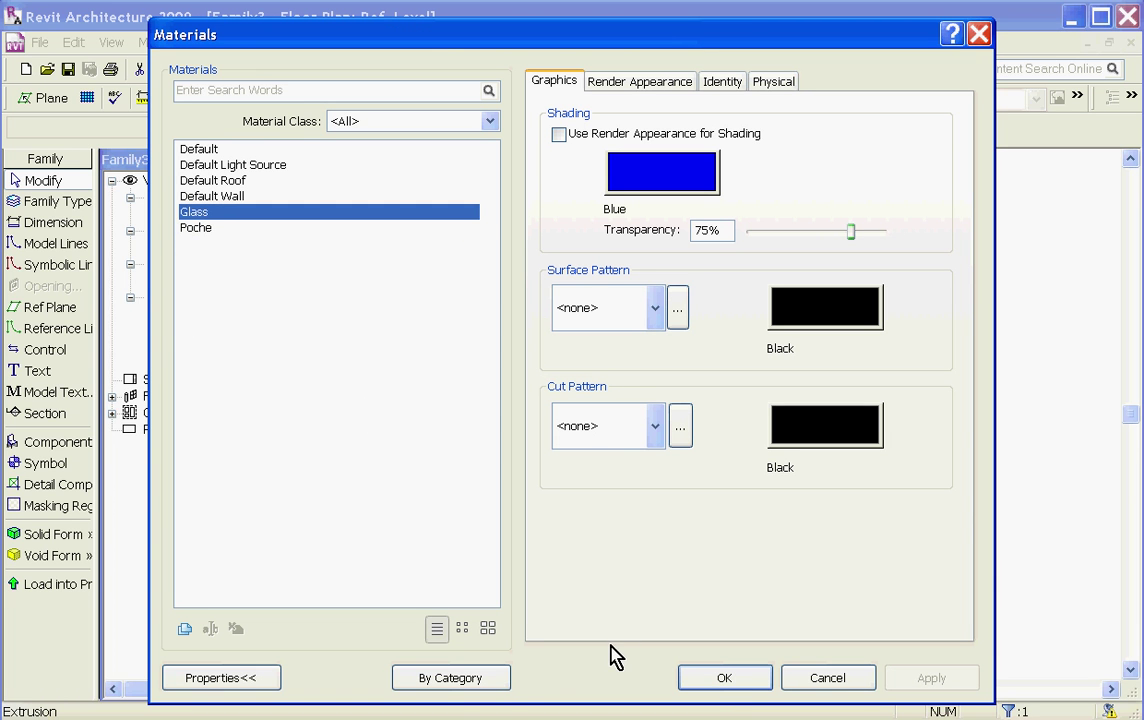
click(702, 684)
click(651, 679)
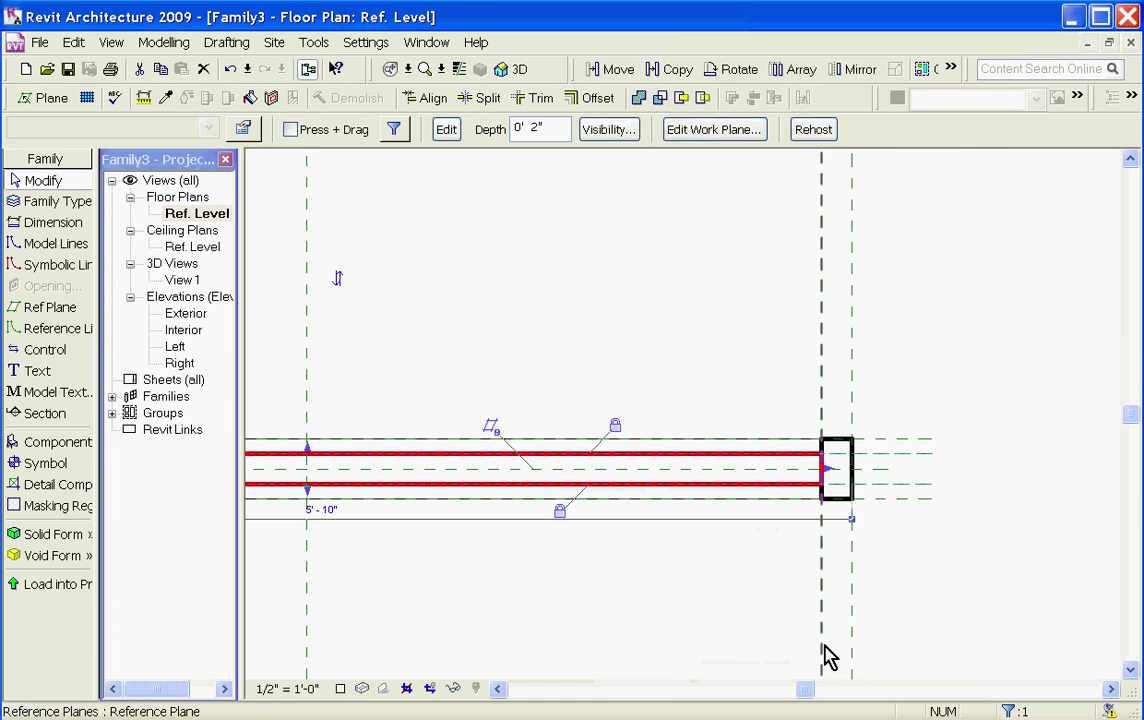
click(735, 626)
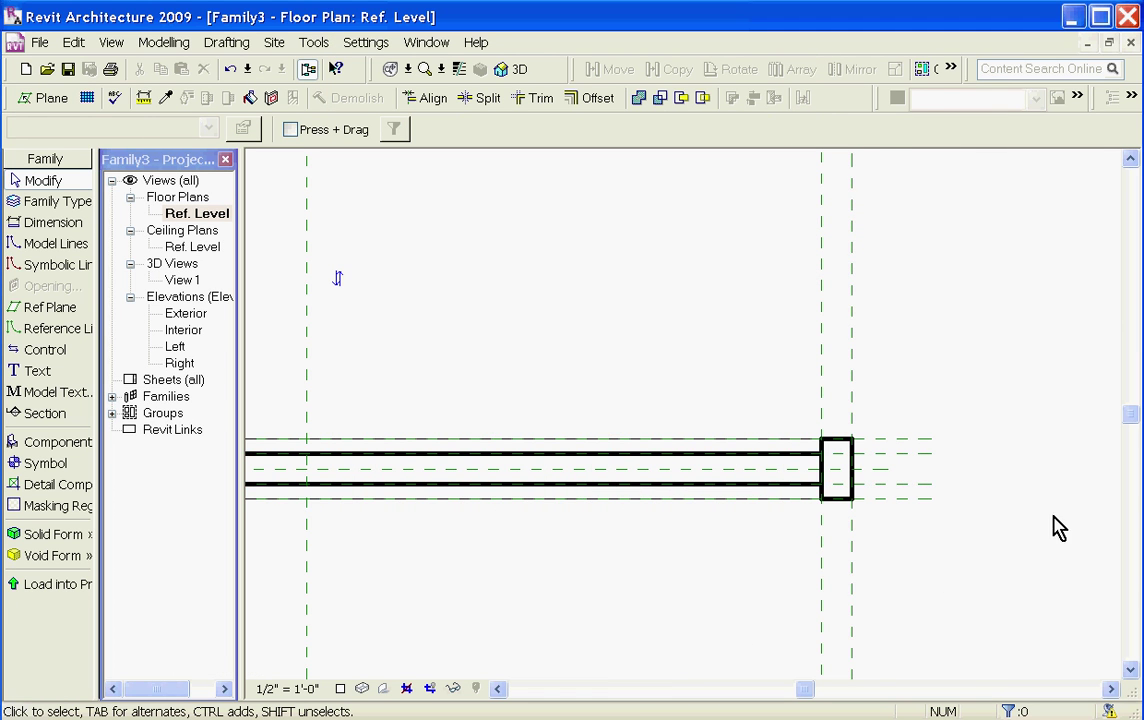
In the Exterior elevation, draw a vertical reference plane about 11 inches inside the right jamb's inner reference plane.
scroll(1045, 535, down, 4)
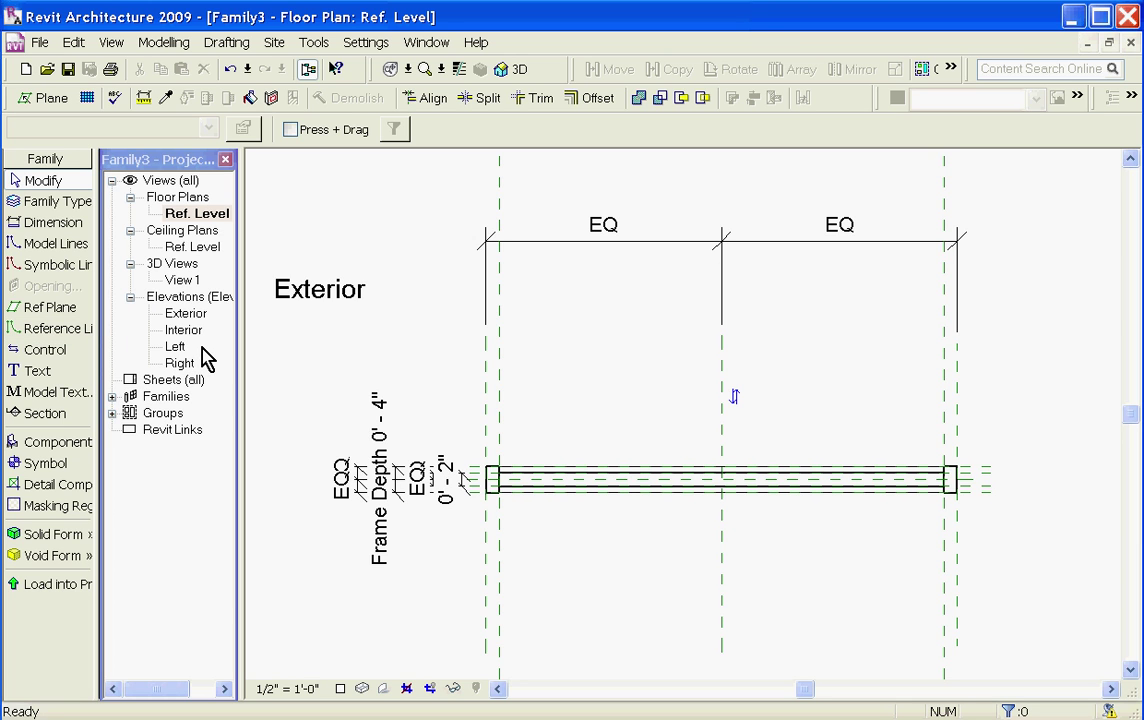
double_click(189, 315)
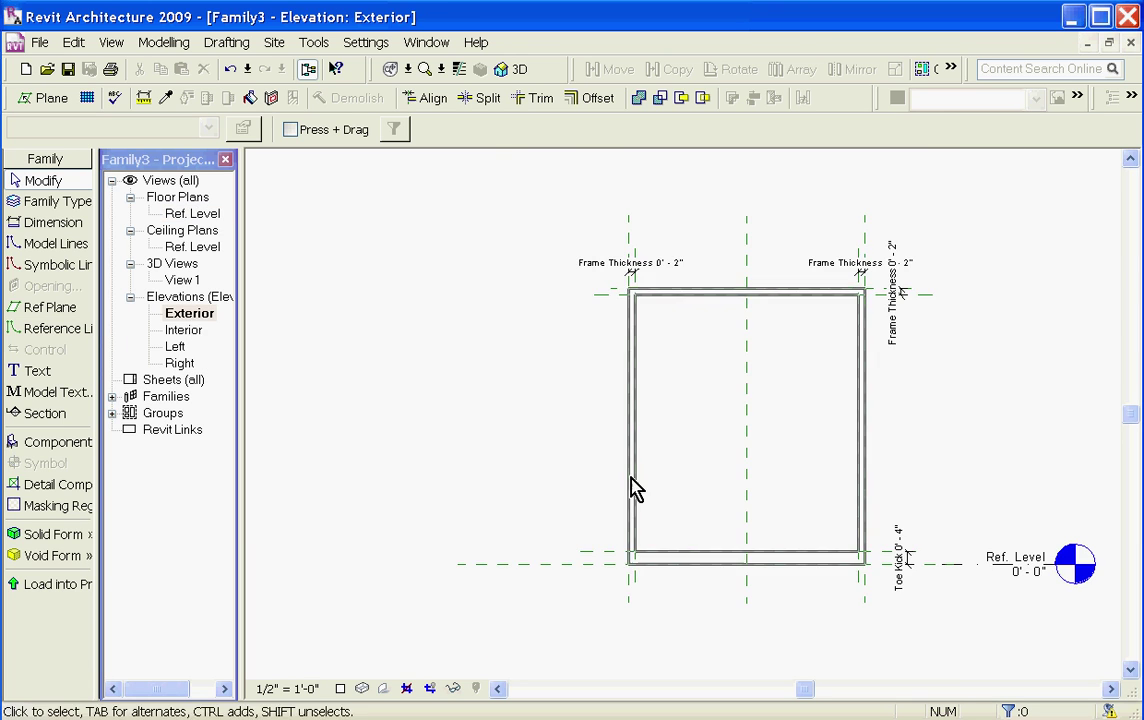
scroll(840, 464, up, 1)
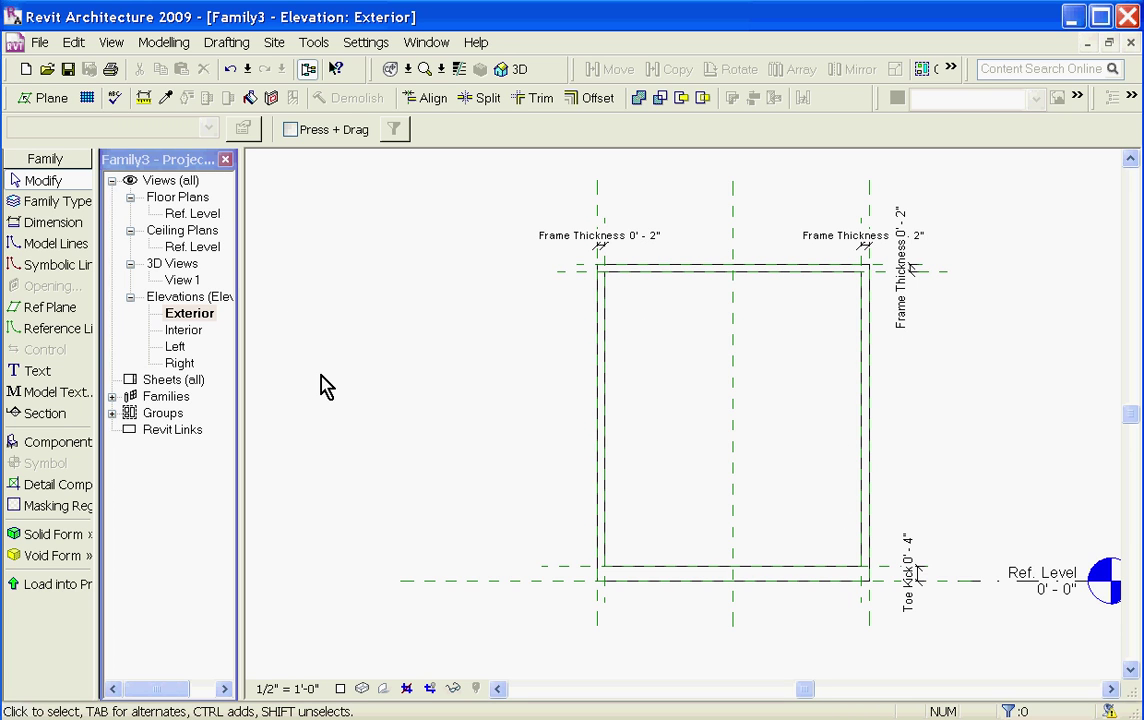
click(52, 310)
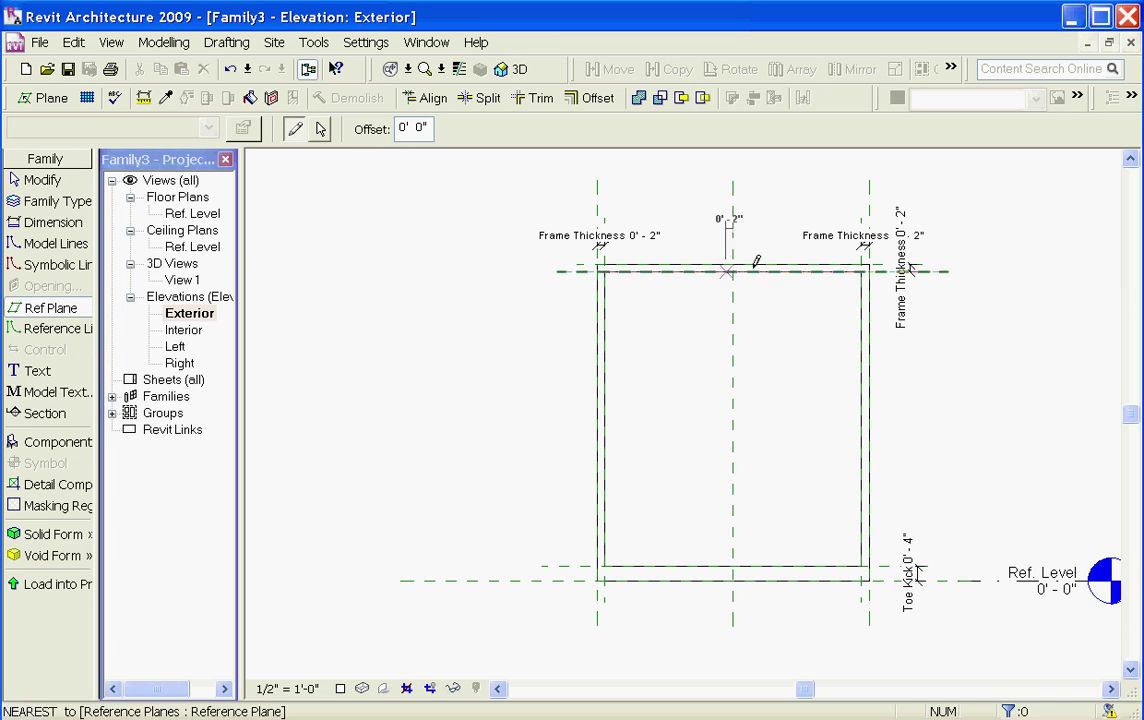
click(820, 191)
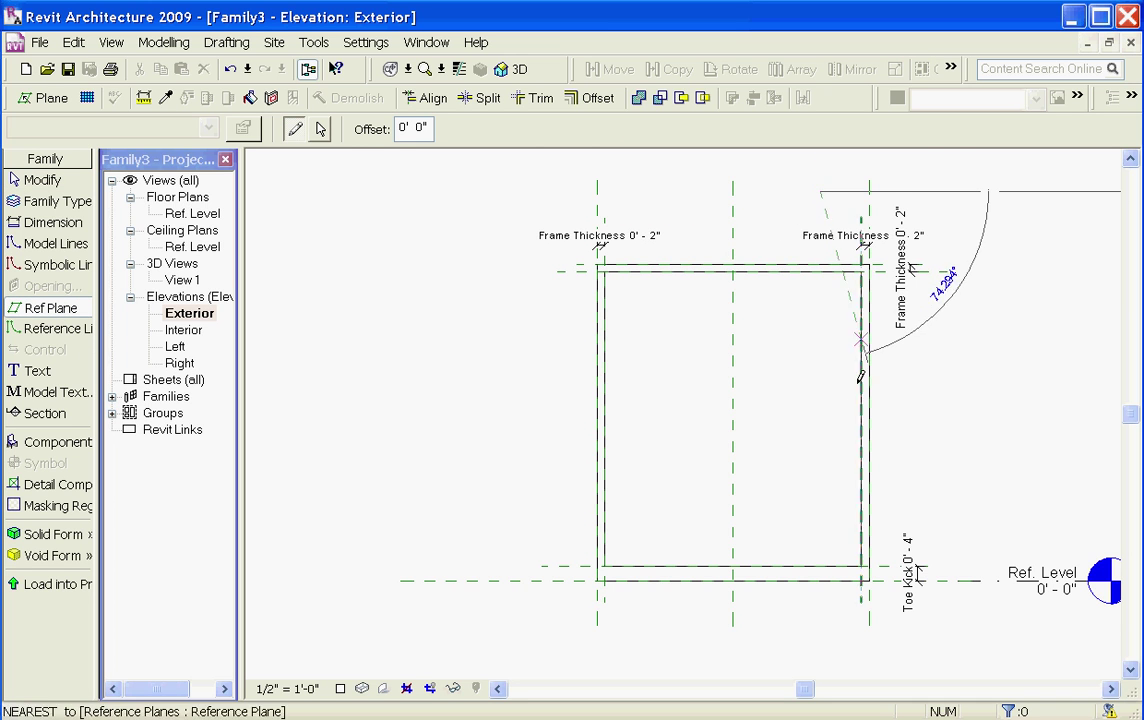
click(820, 527)
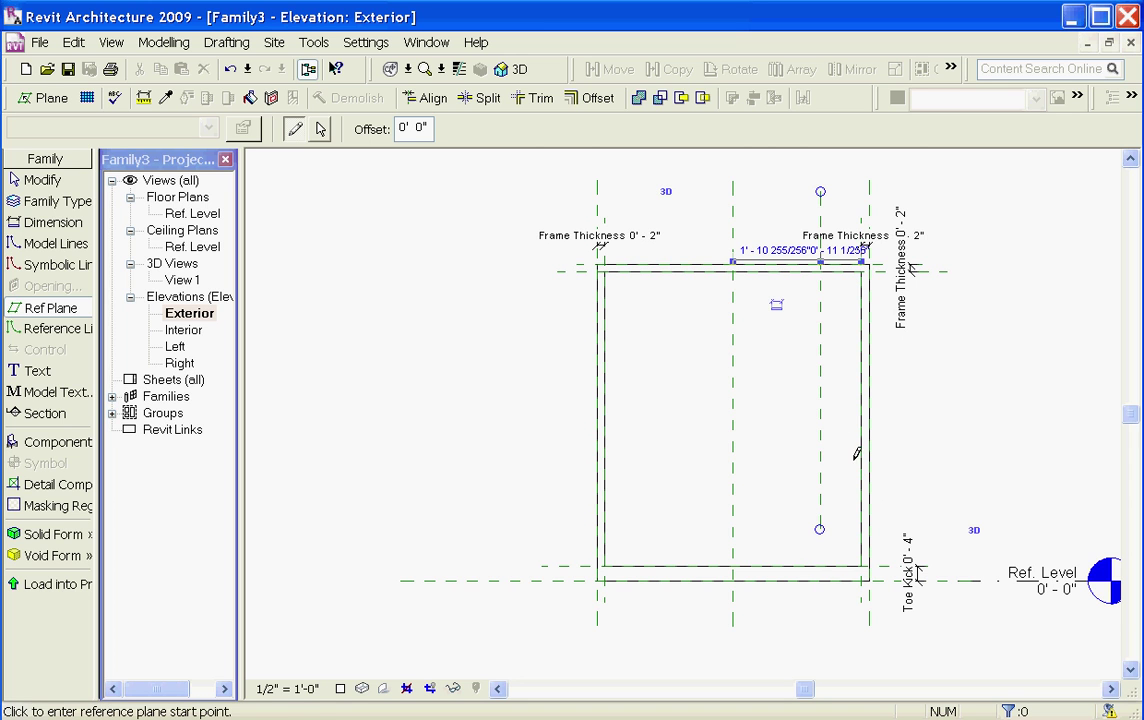
key(Escape)
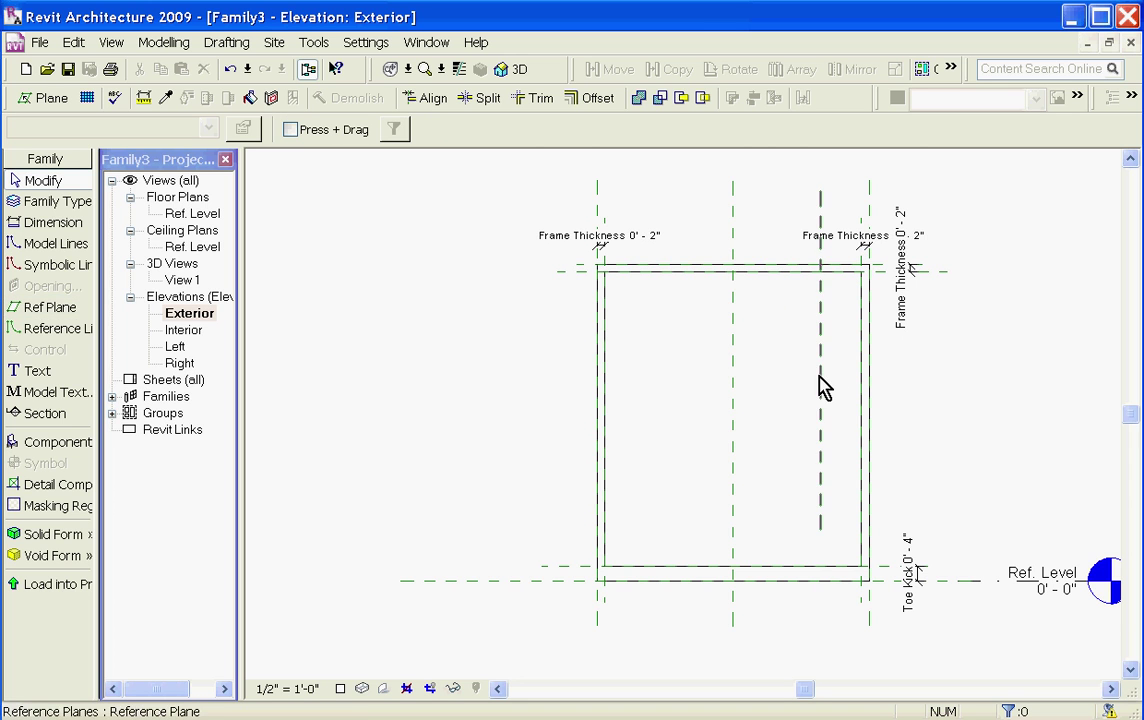
Dimension the distance from the new vertical reference plane to the outer right jamb reference plane above the frame head.
scroll(848, 200, up, 2)
key(d)
key(i)
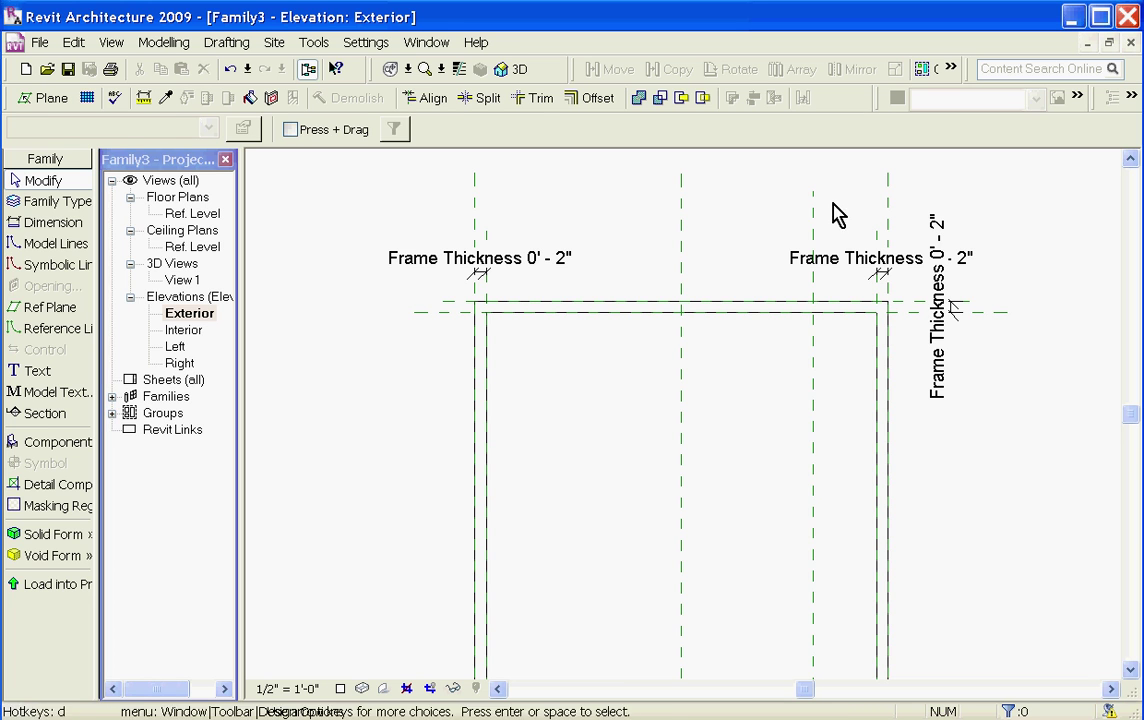
click(814, 214)
click(890, 221)
click(848, 205)
key(Escape)
Set the new reference plane's distance from the outer right jamb plane to 1' 0".
click(815, 421)
click(849, 194)
text(1')
key(Return)
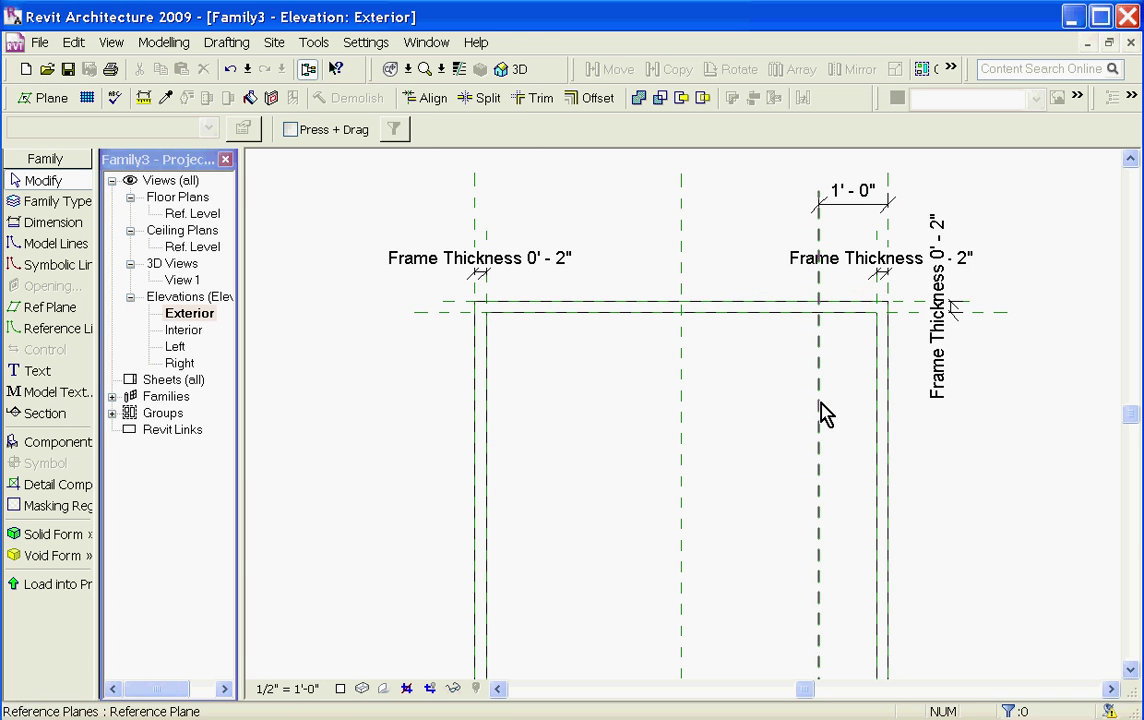
Copy the vertical reference plane 1" toward the door's centre.
click(675, 69)
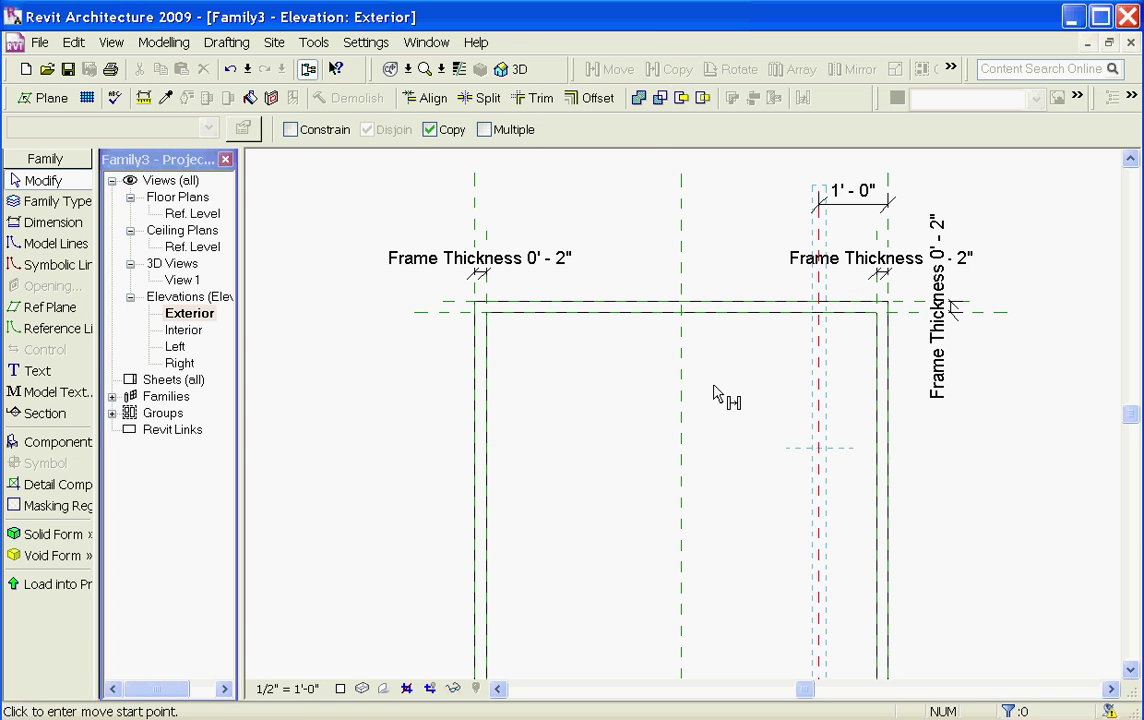
text(1)
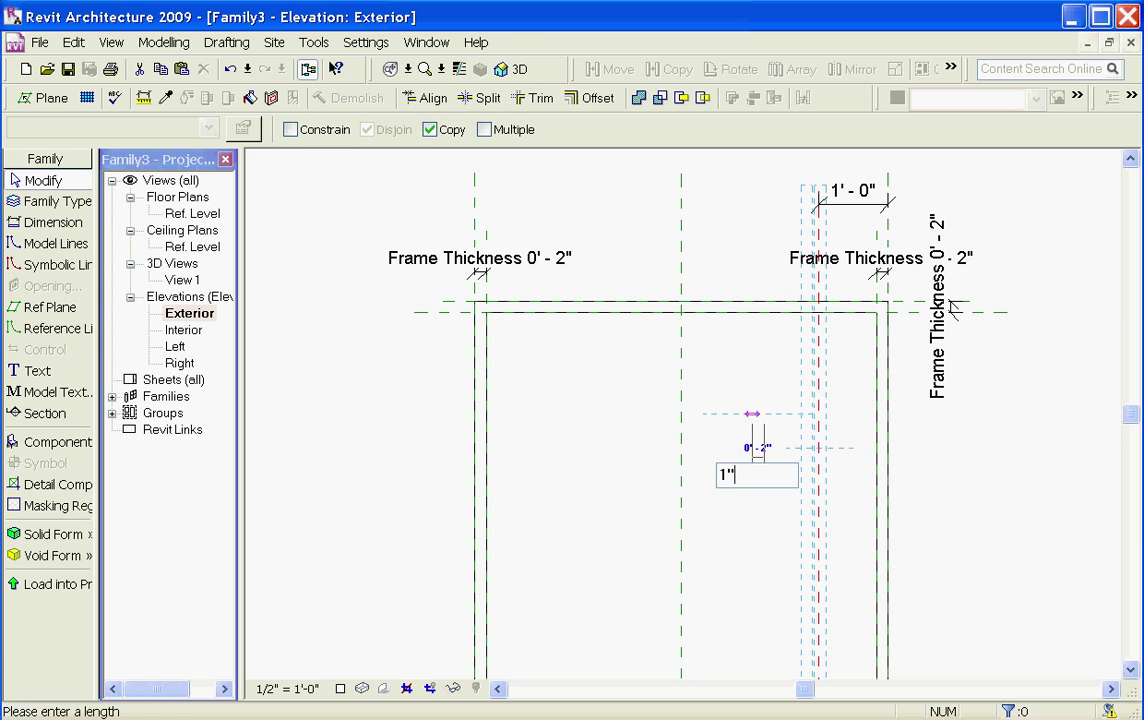
text(")
key(Return)
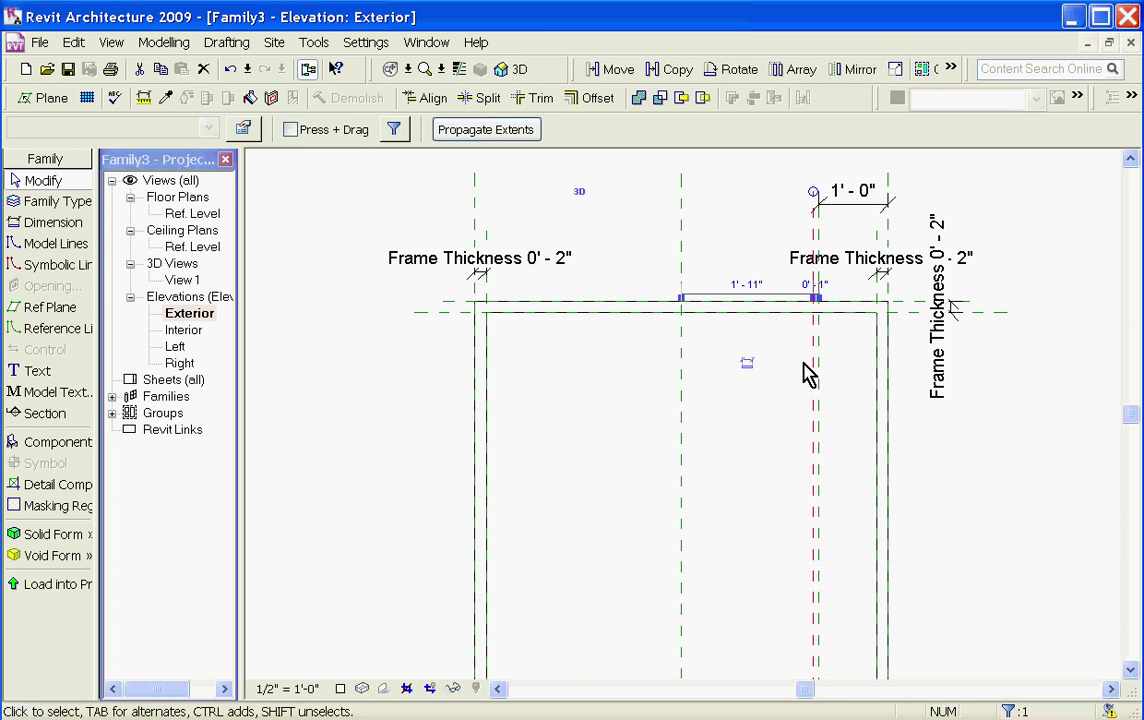
scroll(776, 370, down, 2)
key(Escape)
Draw a horizontal reference plane across the full door width about 3' 4" above the Ref. Level.
key(r)
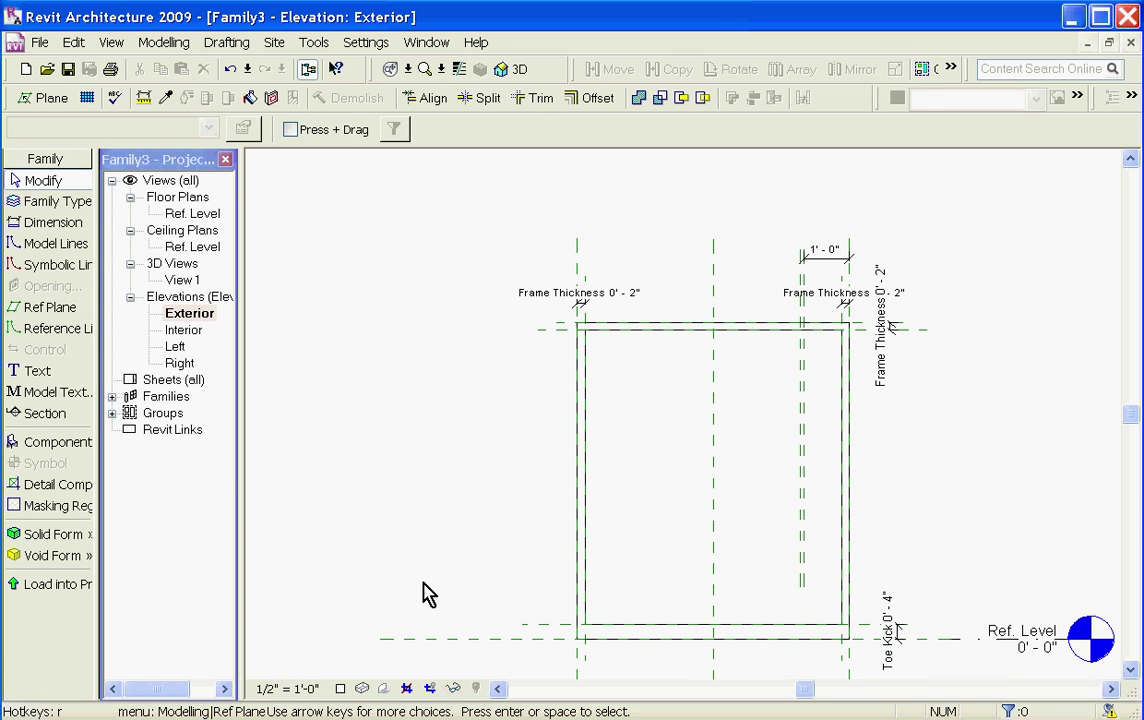
key(p)
click(497, 488)
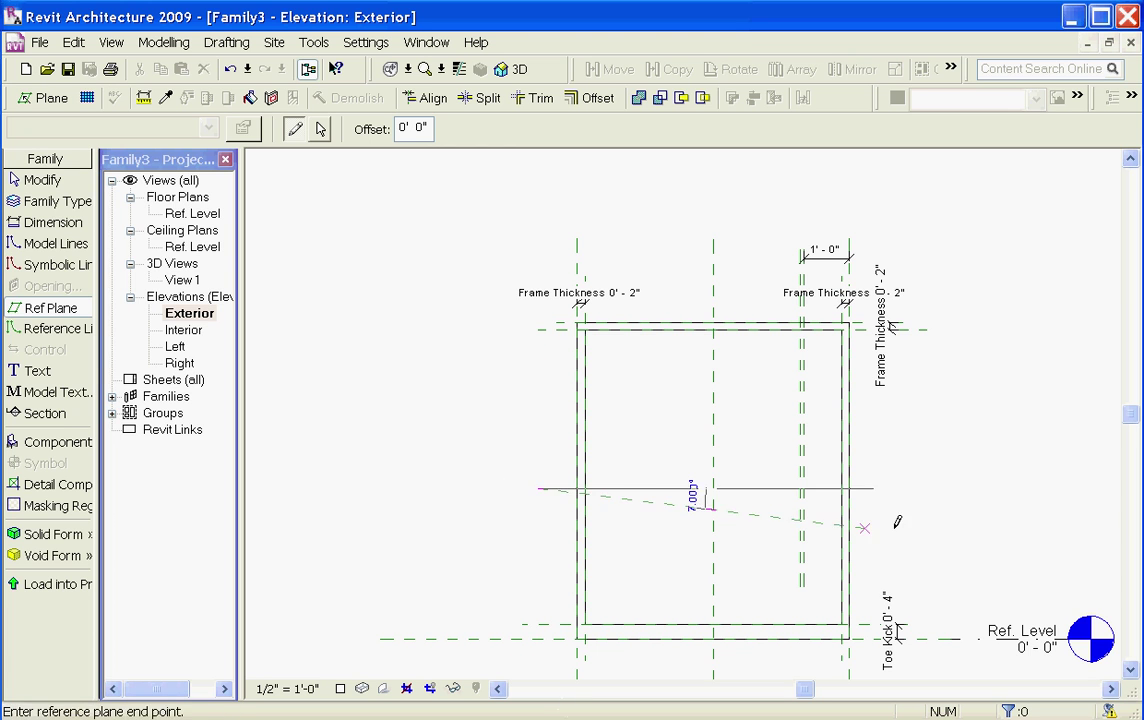
click(927, 488)
key(Escape)
key(Escape)
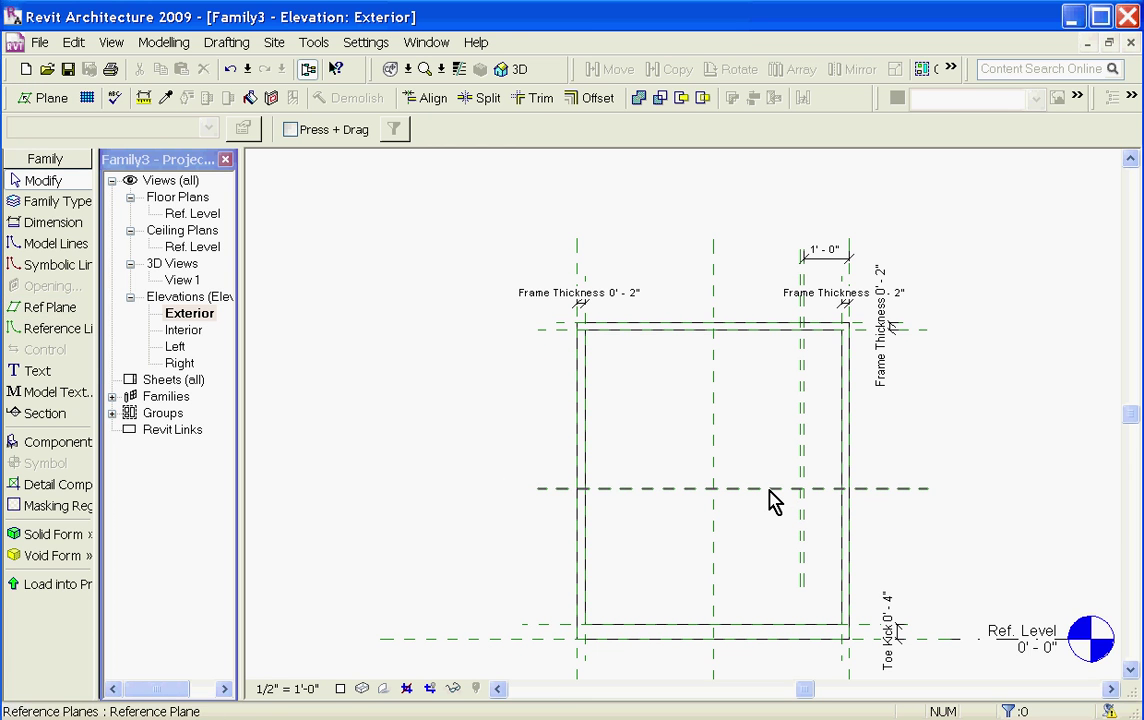
click(771, 490)
click(510, 520)
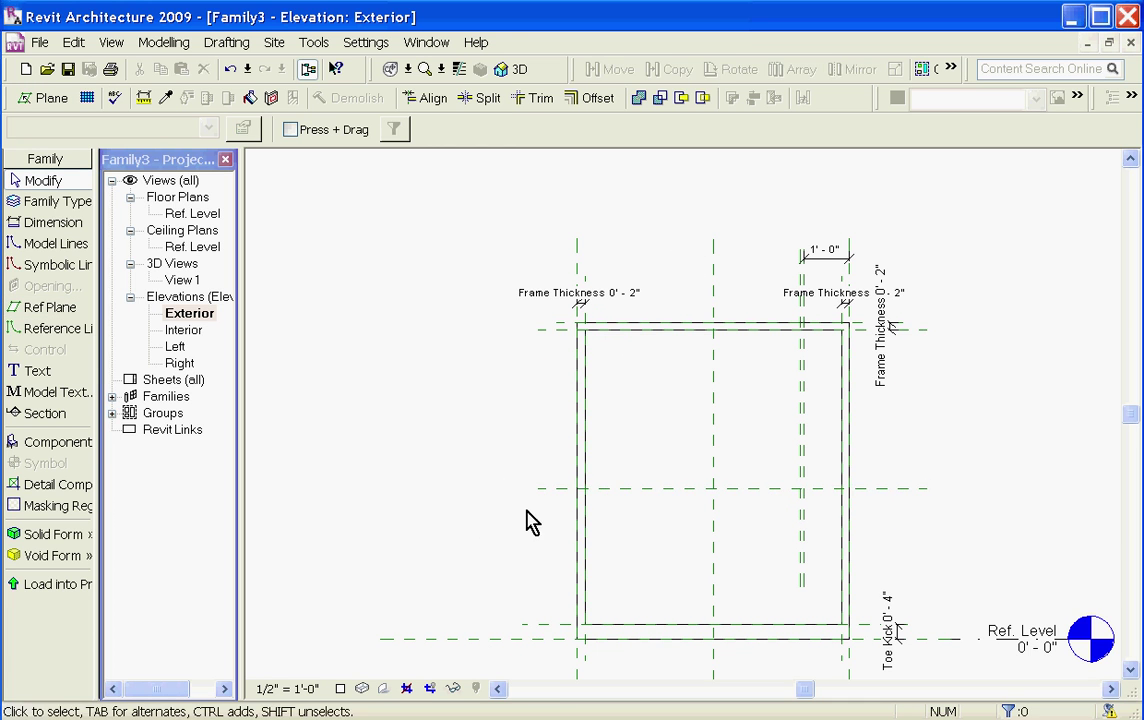
Dimension the height of the new horizontal reference plane above the Ref. Level, outside the left jamb.
key(d)
key(i)
click(543, 489)
click(511, 638)
click(493, 587)
key(Escape)
scroll(505, 595, up, 2)
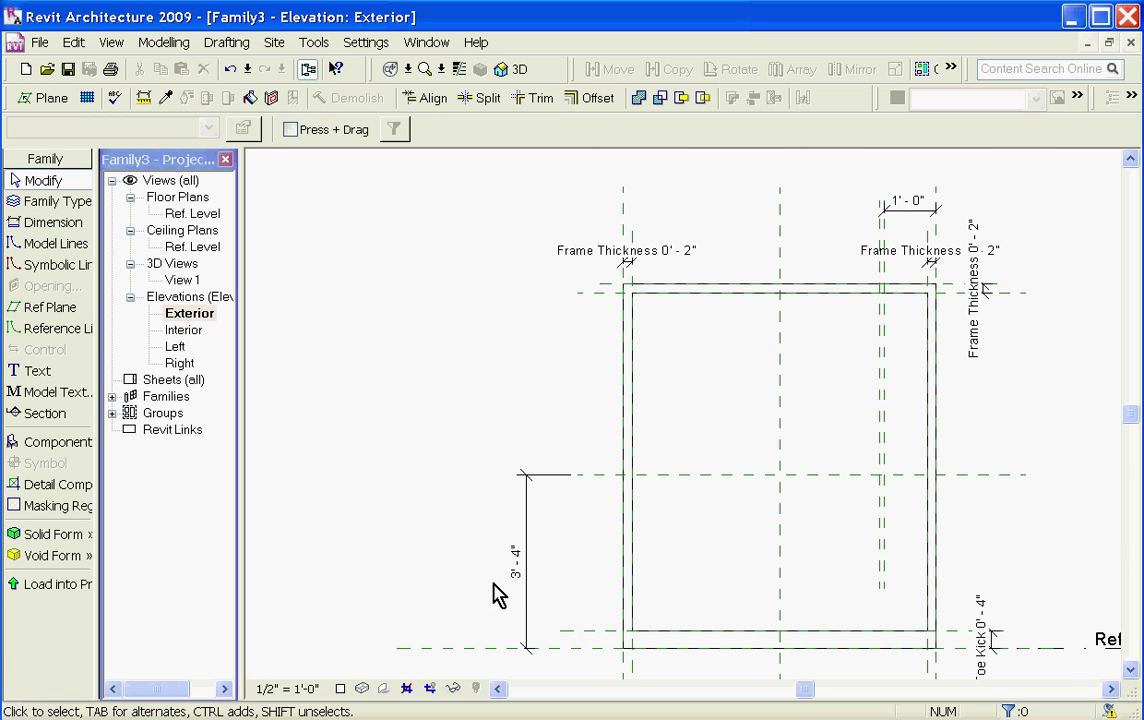
Set the horizontal reference plane's height above the Ref. Level to 3' 0".
click(597, 477)
click(515, 559)
text(3)
key(Return)
click(572, 582)
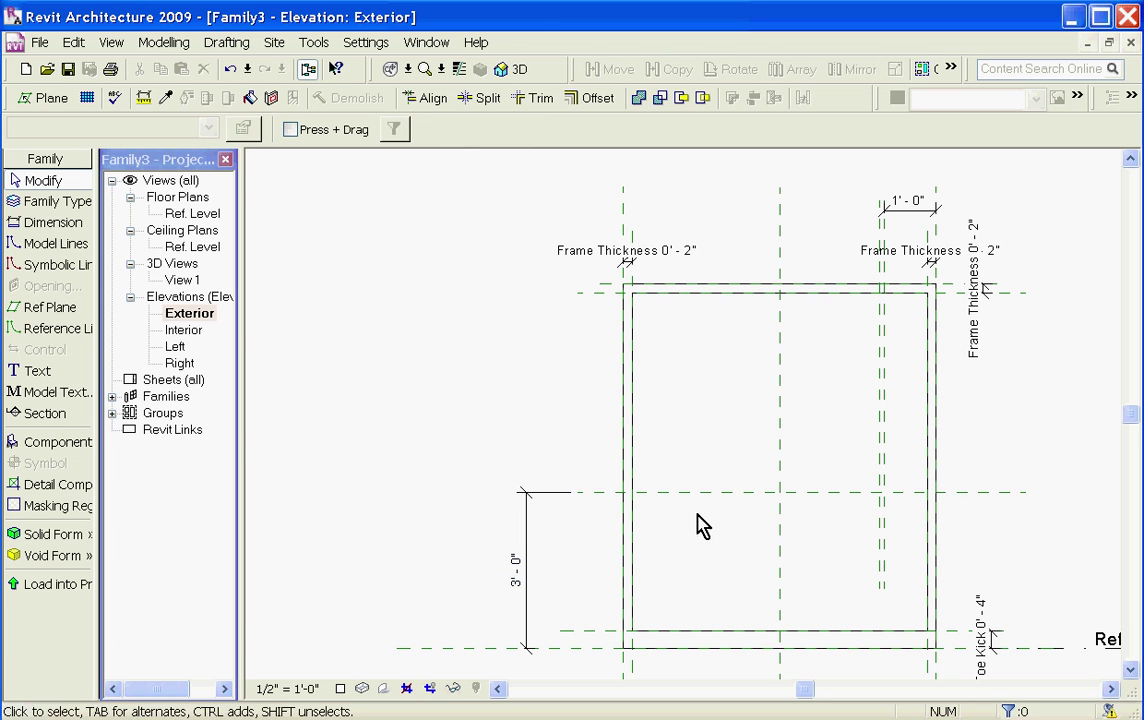
Copy the horizontal reference plane 6" downward.
click(714, 500)
click(682, 98)
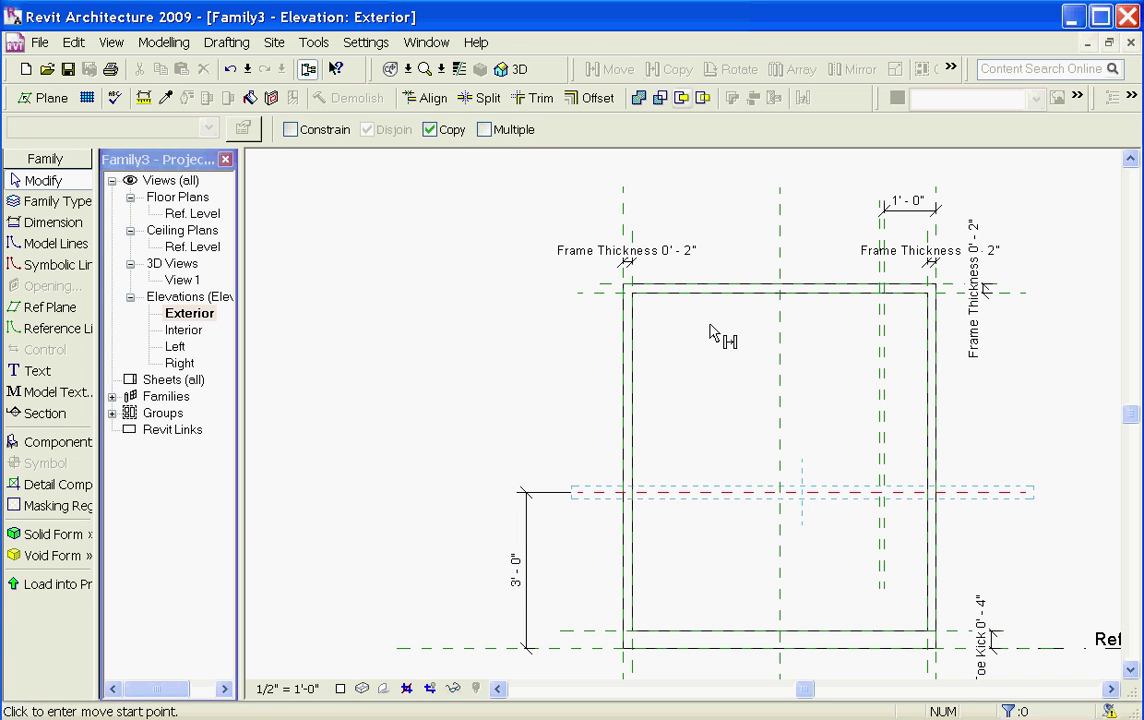
text(6)
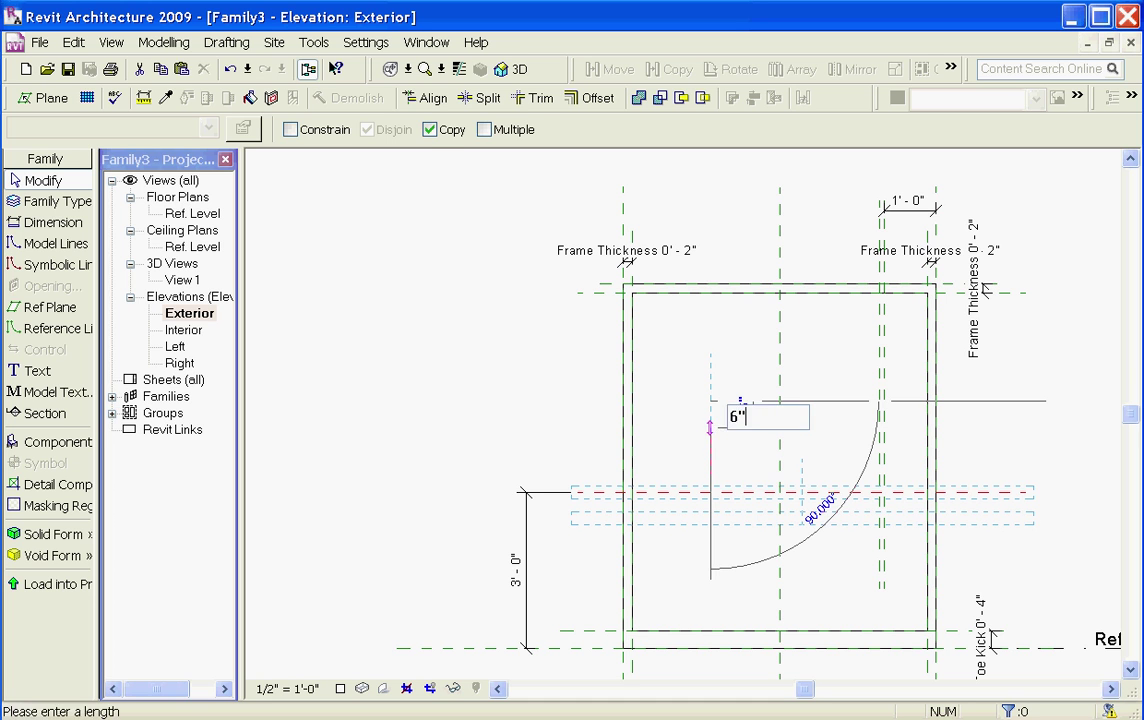
key(Return)
key(Escape)
Dimension the distance between the two horizontal reference planes outside the left jamb.
key(d)
key(i)
click(595, 492)
click(600, 518)
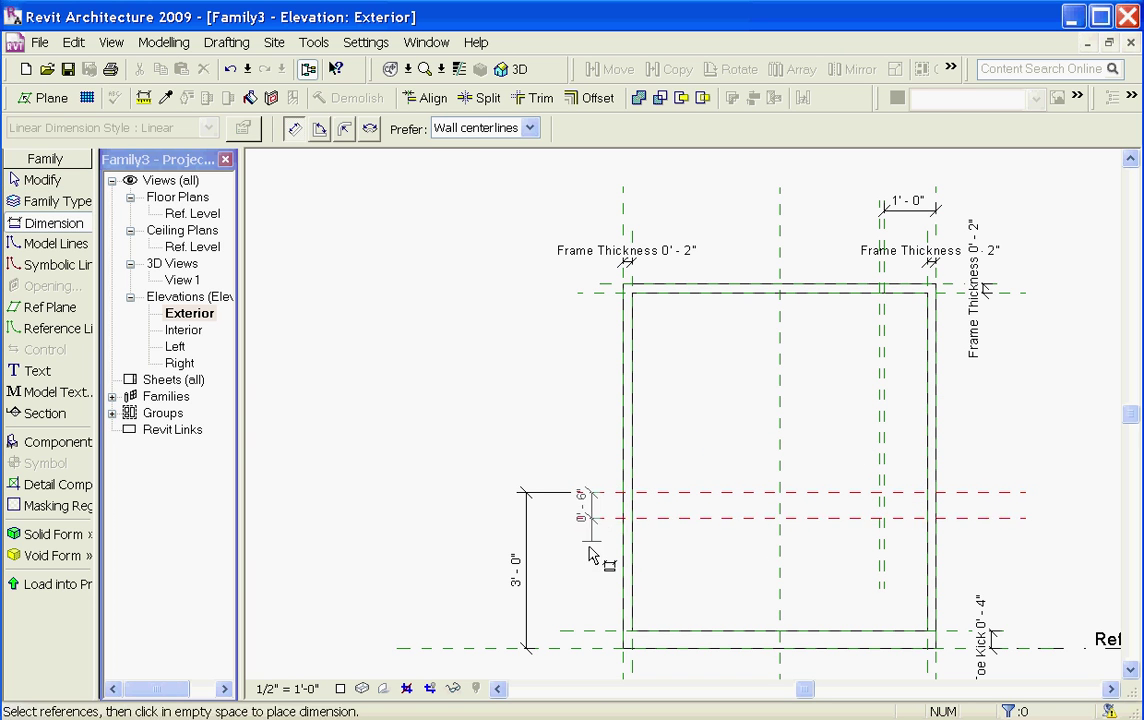
click(530, 520)
key(Escape)
Label the 1' 0" dimension above the frame head with a new family type parameter named Handle DistAnce.
scroll(702, 536, up, 5)
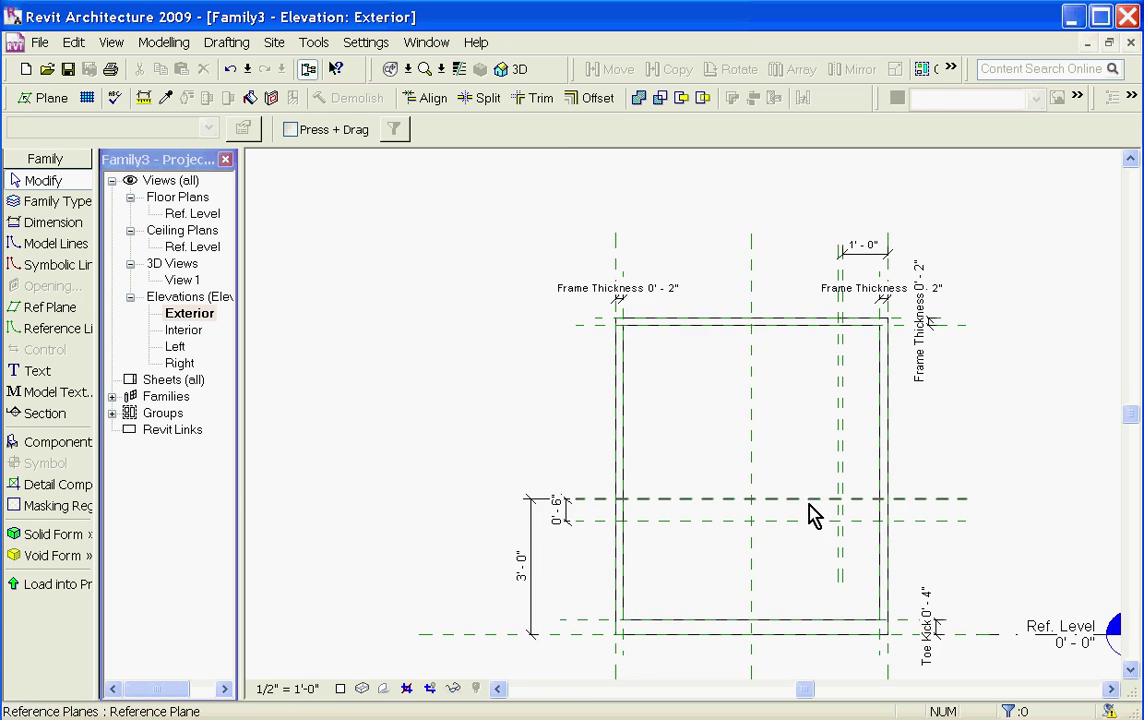
scroll(860, 560, up, 3)
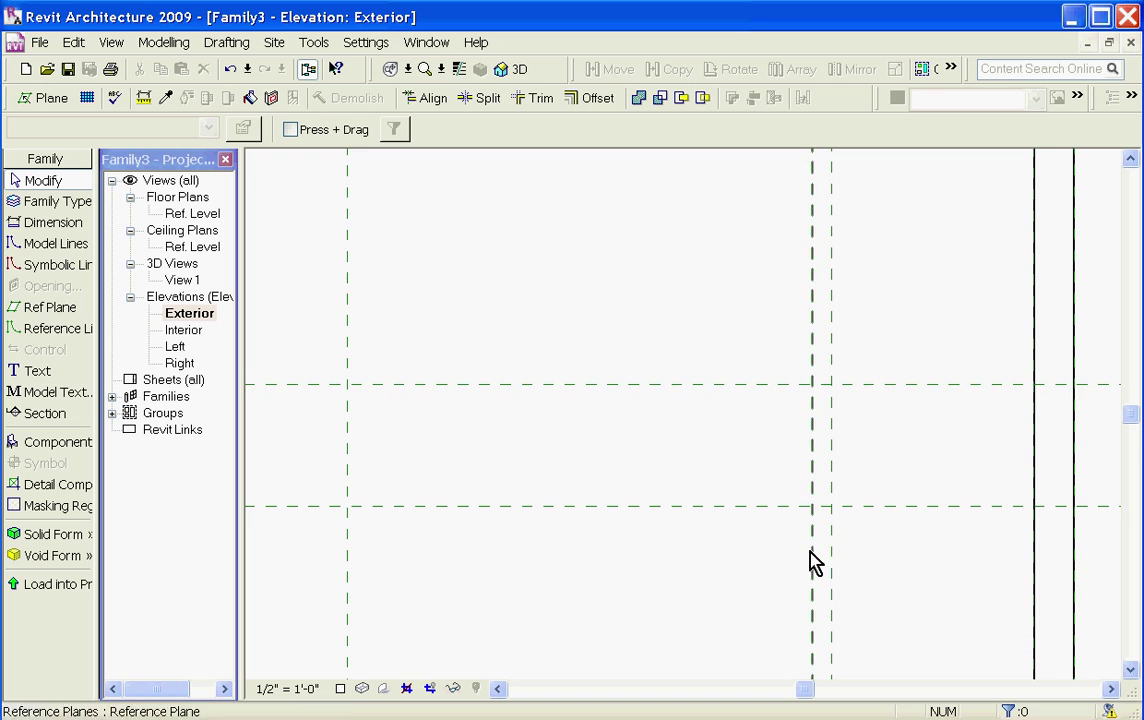
scroll(890, 620, down, 2)
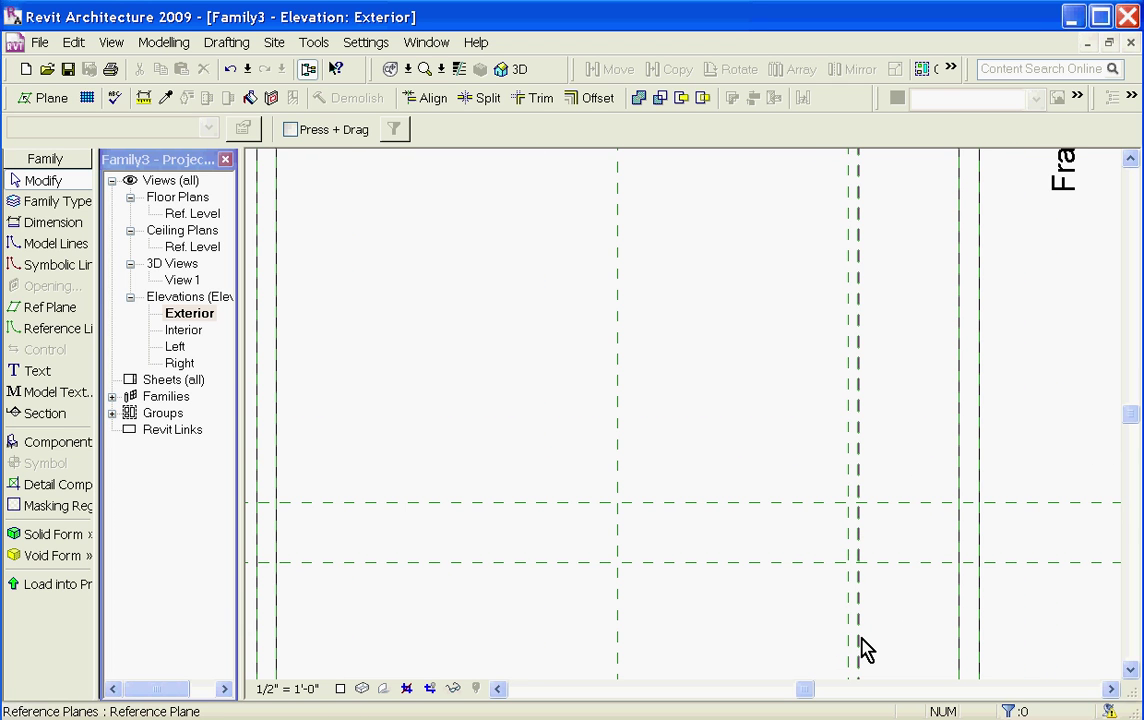
scroll(866, 635, down, 4)
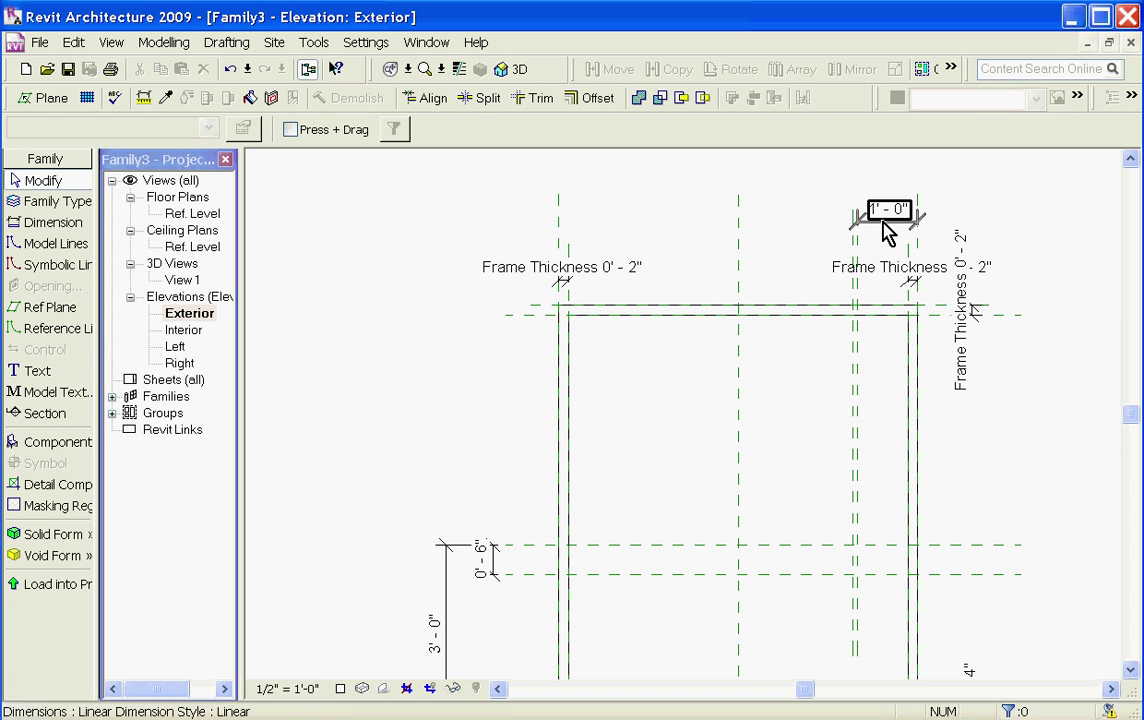
click(884, 230)
click(944, 130)
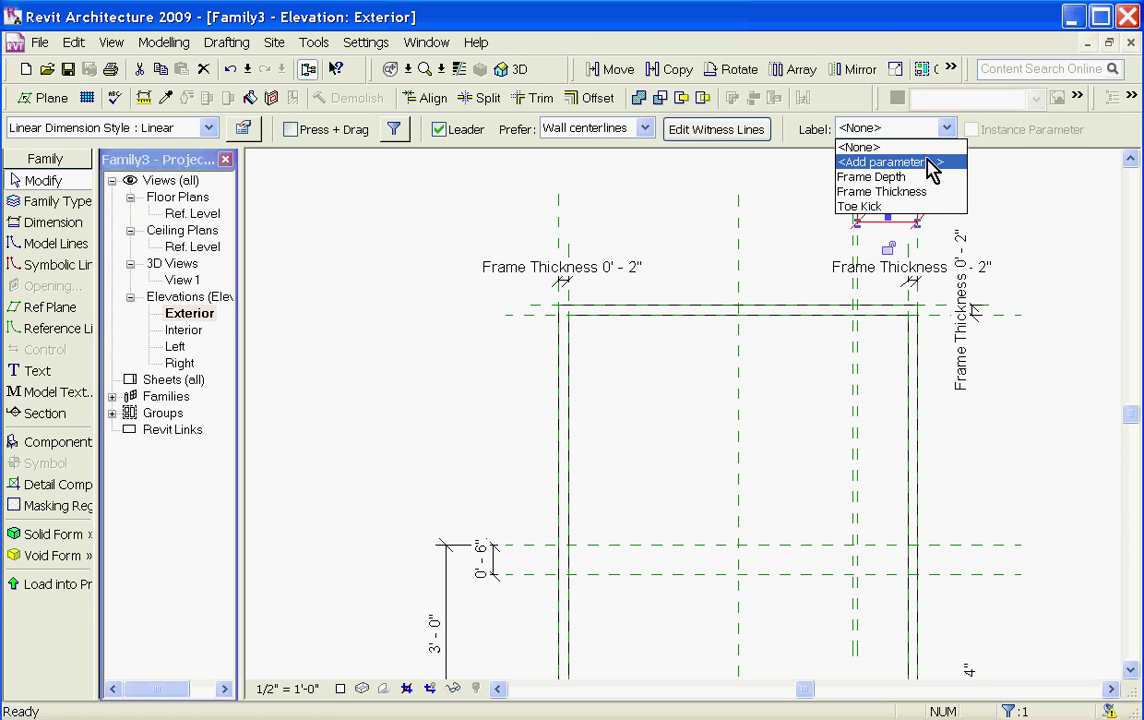
click(890, 162)
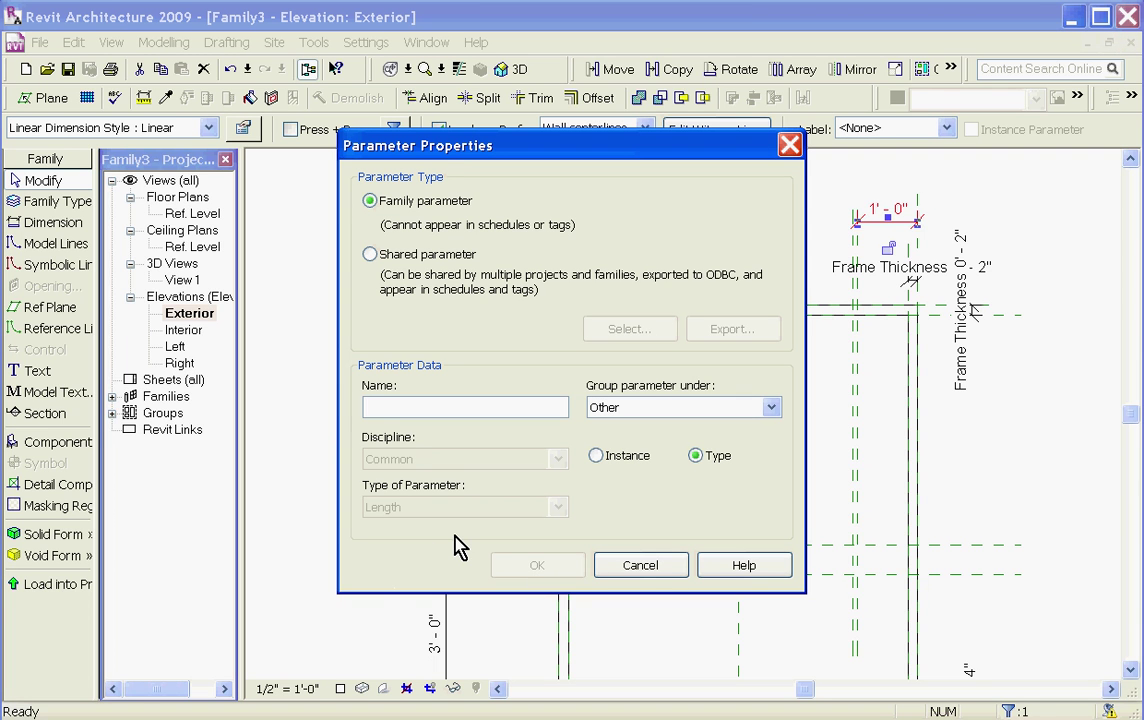
text(Handle DistAnce)
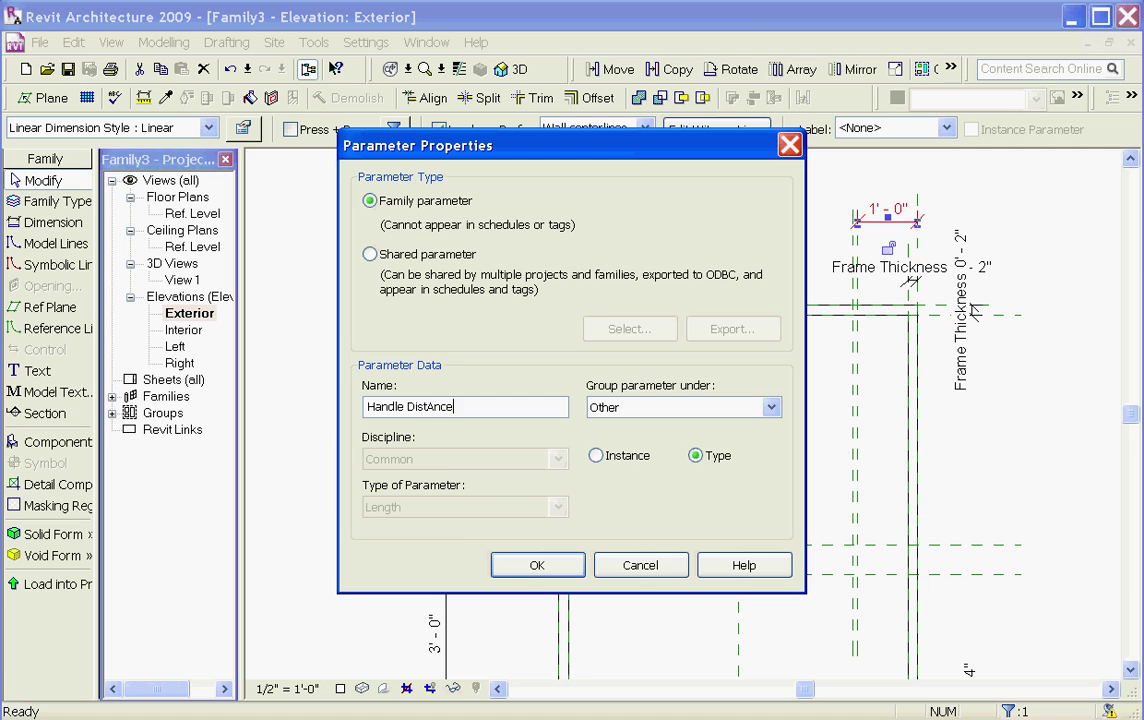
click(509, 566)
scroll(659, 485, down, 2)
scroll(549, 621, up, 4)
scroll(750, 580, down, 1)
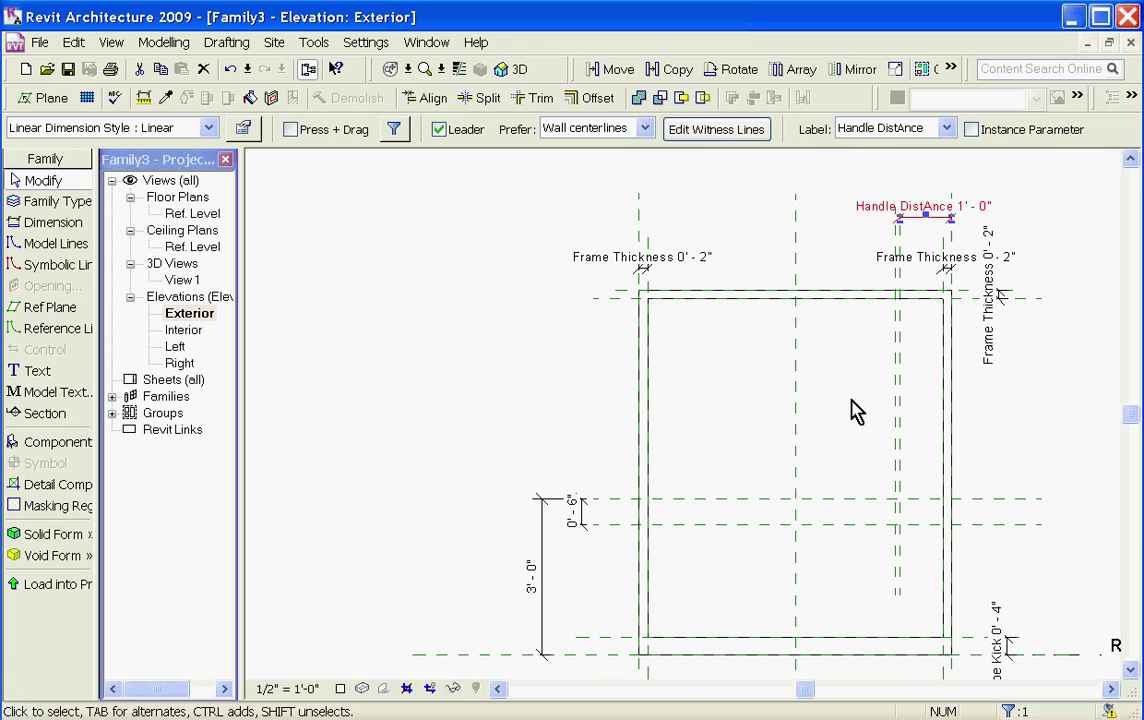
Dimension the gap between the two closely spaced vertical reference planes above the frame head.
scroll(885, 238, up, 4)
click(830, 248)
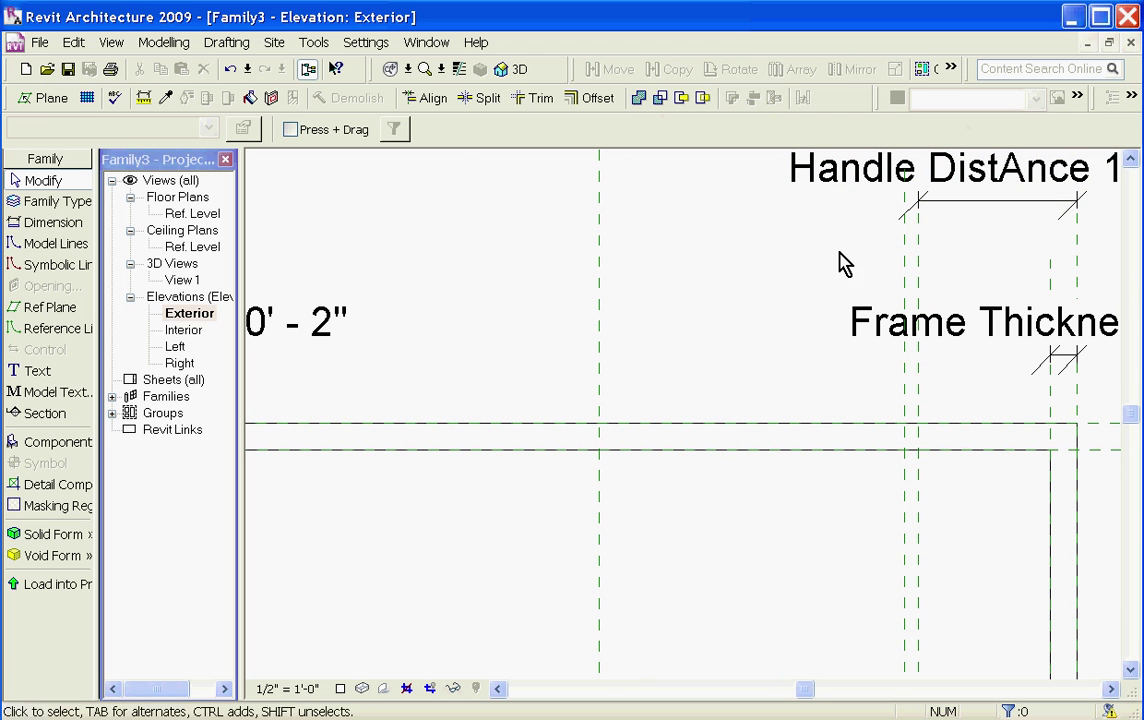
key(d)
key(i)
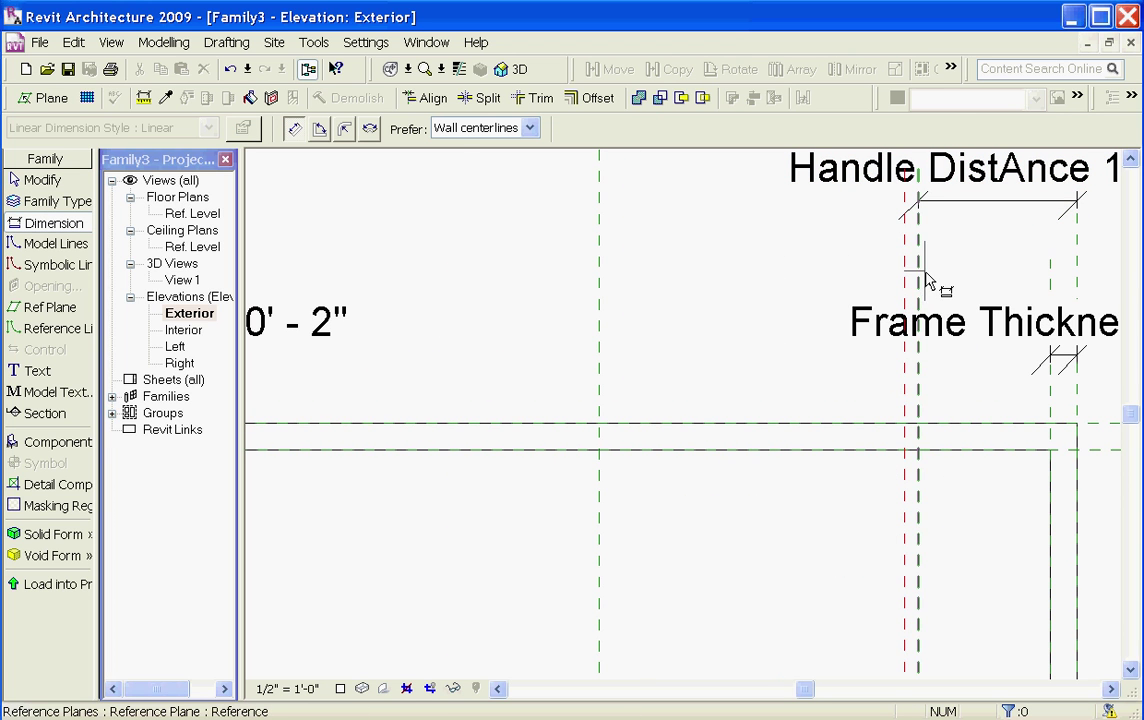
click(906, 280)
click(830, 278)
scroll(1000, 240, up, 2)
key(Escape)
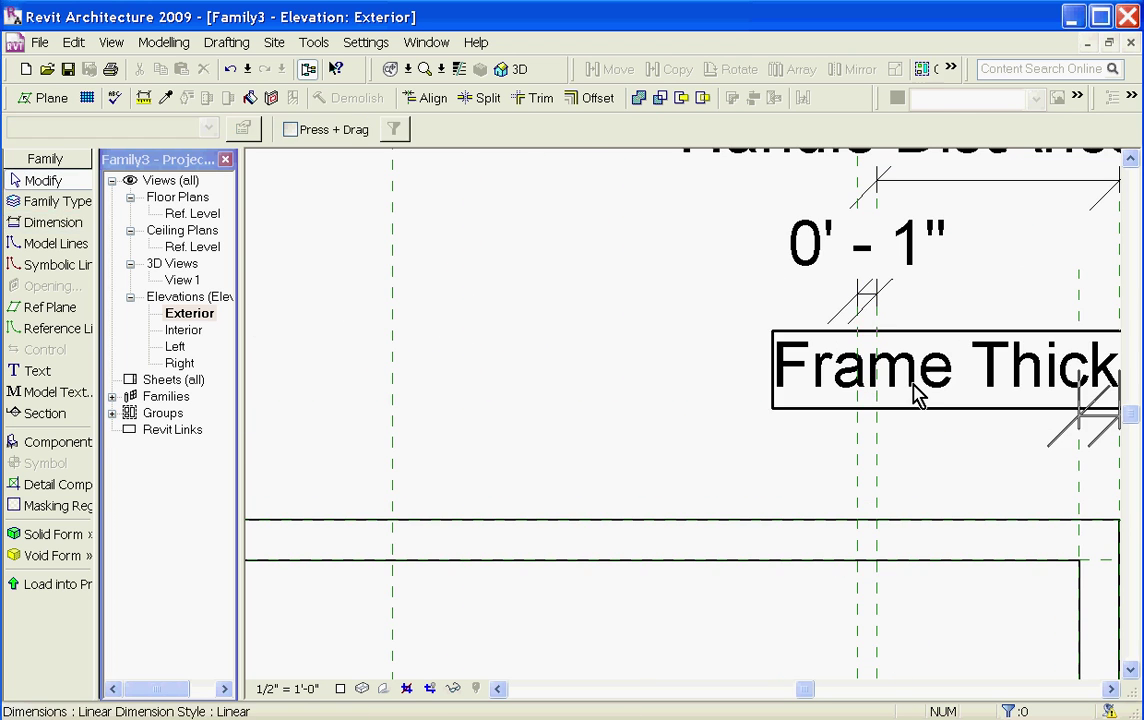
Lock the dimensions between the vertical handle planes, between the horizontal planes, and from the upper horizontal plane to the Ref. Level.
scroll(822, 285, down, 1)
click(822, 285)
scroll(1040, 308, down, 3)
scroll(990, 307, down, 2)
scroll(702, 541, up, 3)
click(706, 530)
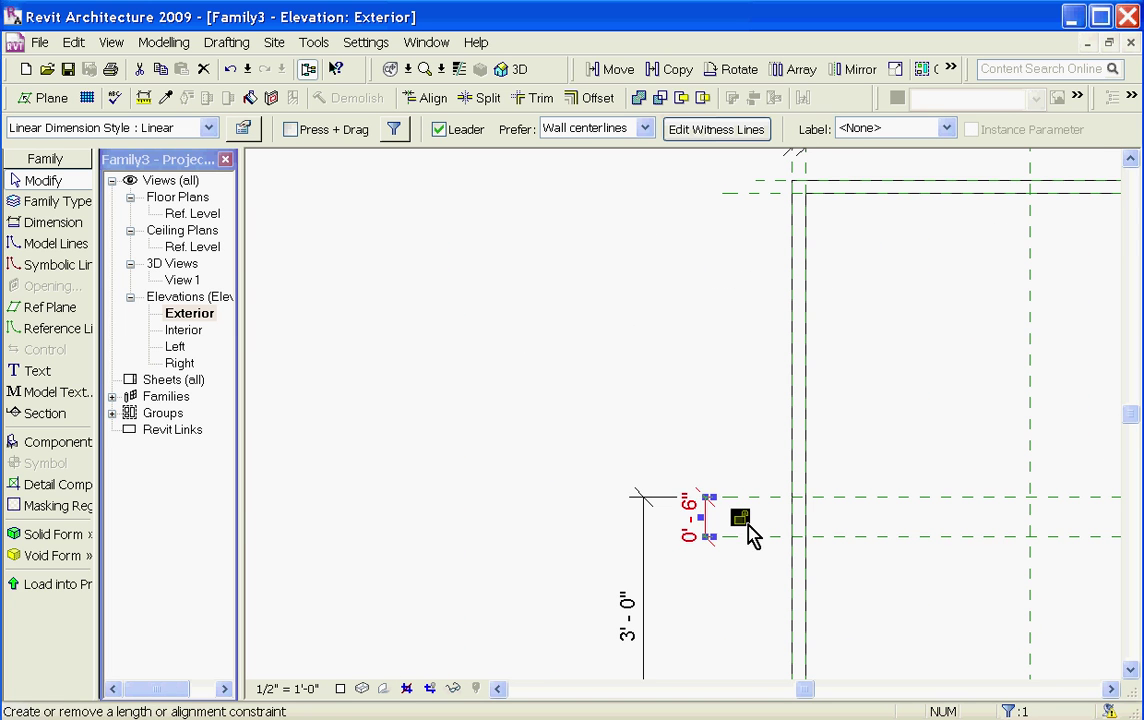
scroll(730, 530, down, 2)
click(626, 541)
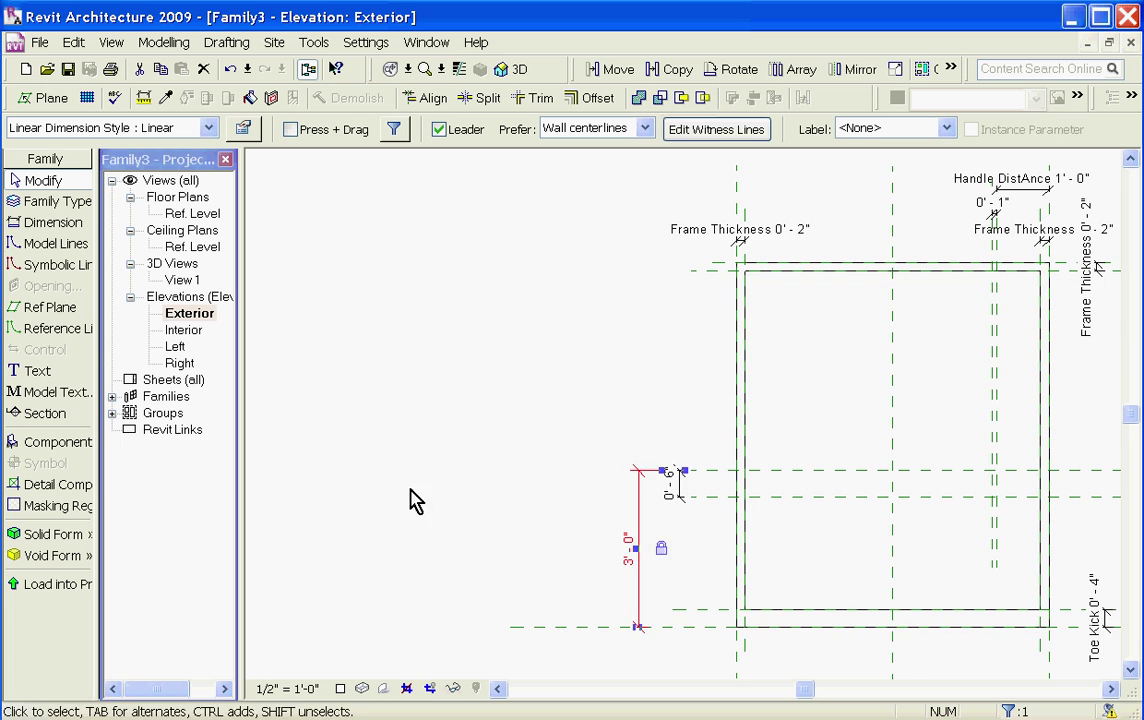
scroll(439, 503, down, 1)
scroll(765, 517, up, 4)
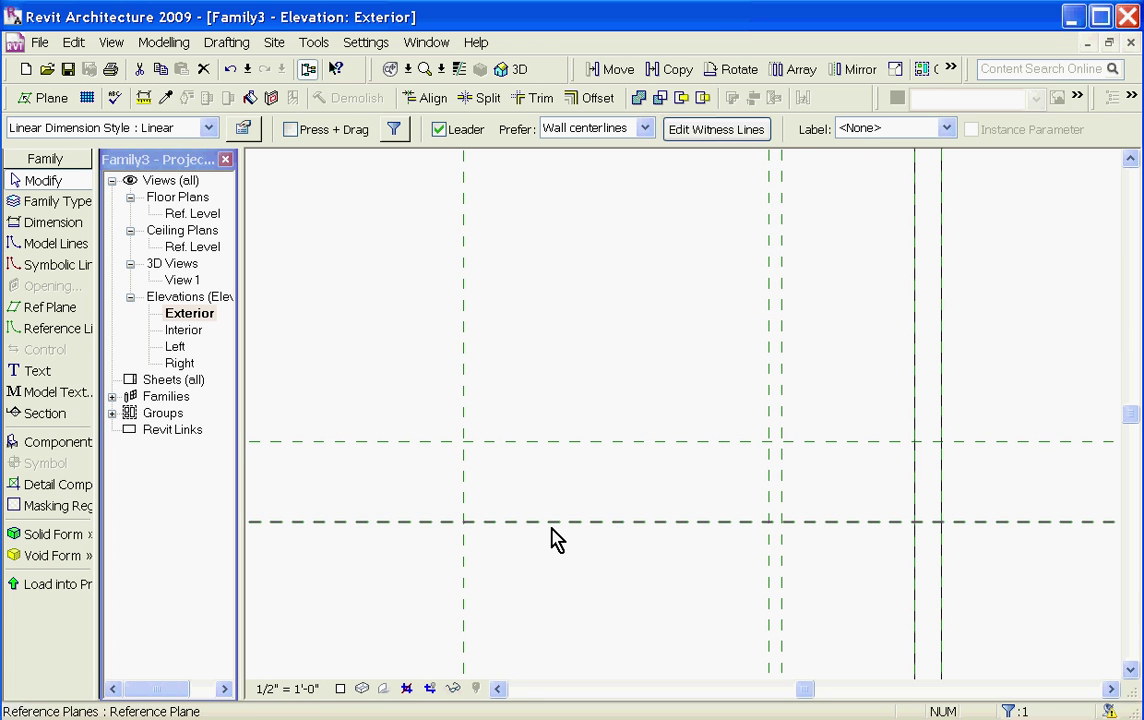
Start a solid extrusion and sketch a rectangle about 6" by 1' 1" around the intersection of the handle reference planes.
click(60, 535)
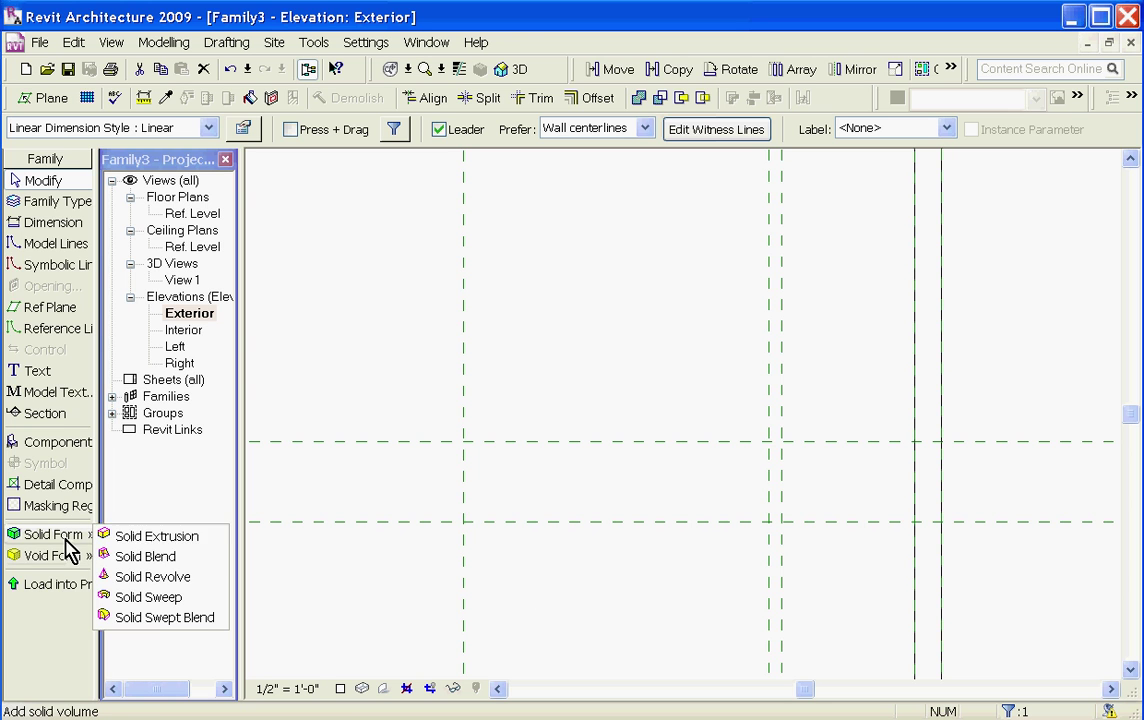
click(160, 537)
click(590, 130)
click(739, 393)
click(819, 566)
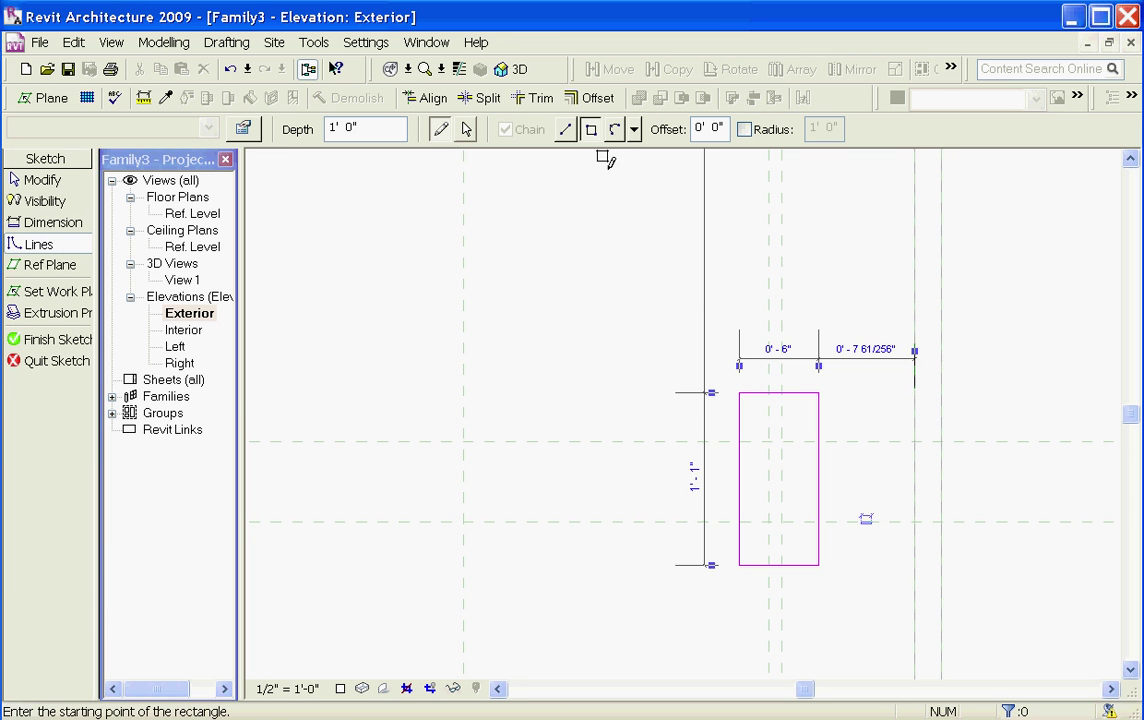
Align and lock the rectangle's four sides to the surrounding handle reference planes, and finish the extrusion sketch.
click(426, 97)
click(670, 441)
click(799, 397)
click(766, 590)
click(740, 549)
click(782, 396)
click(819, 477)
click(729, 521)
scroll(774, 569, up, 3)
click(776, 562)
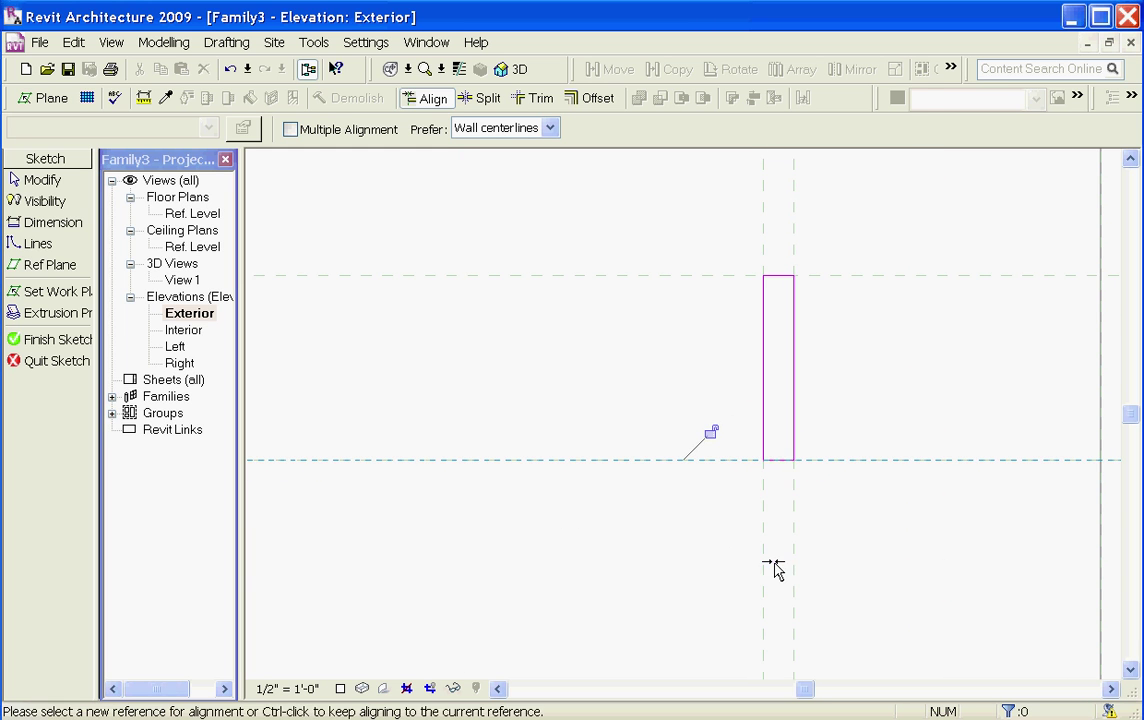
scroll(750, 425, down, 2)
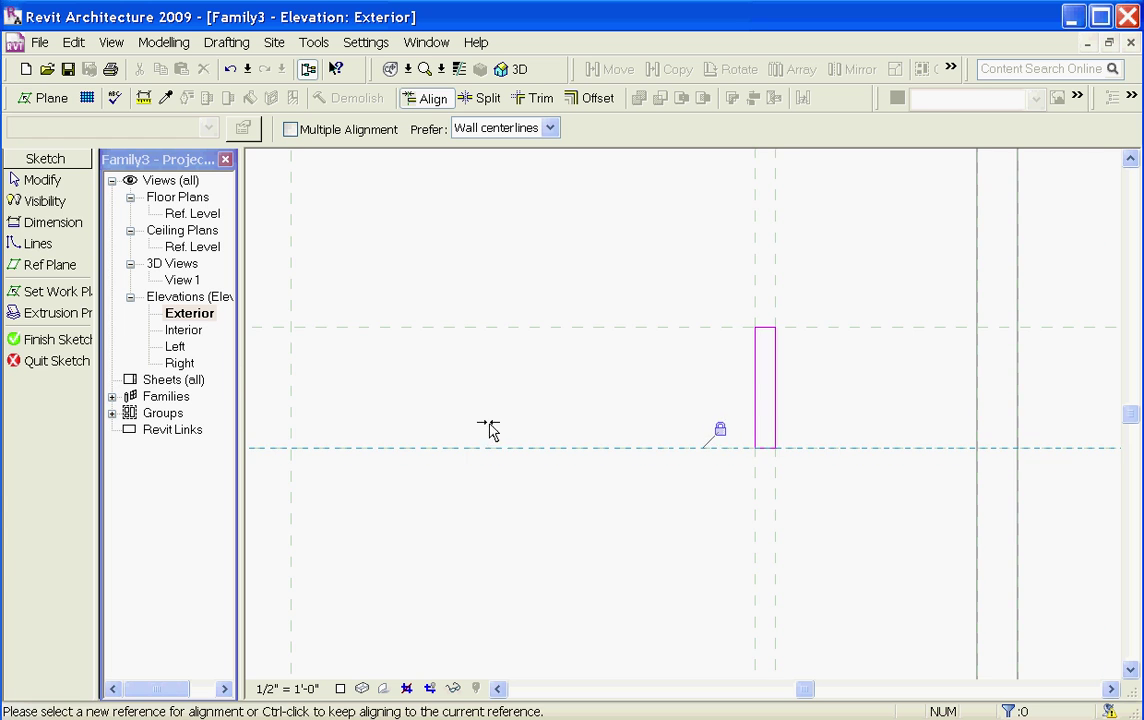
click(58, 339)
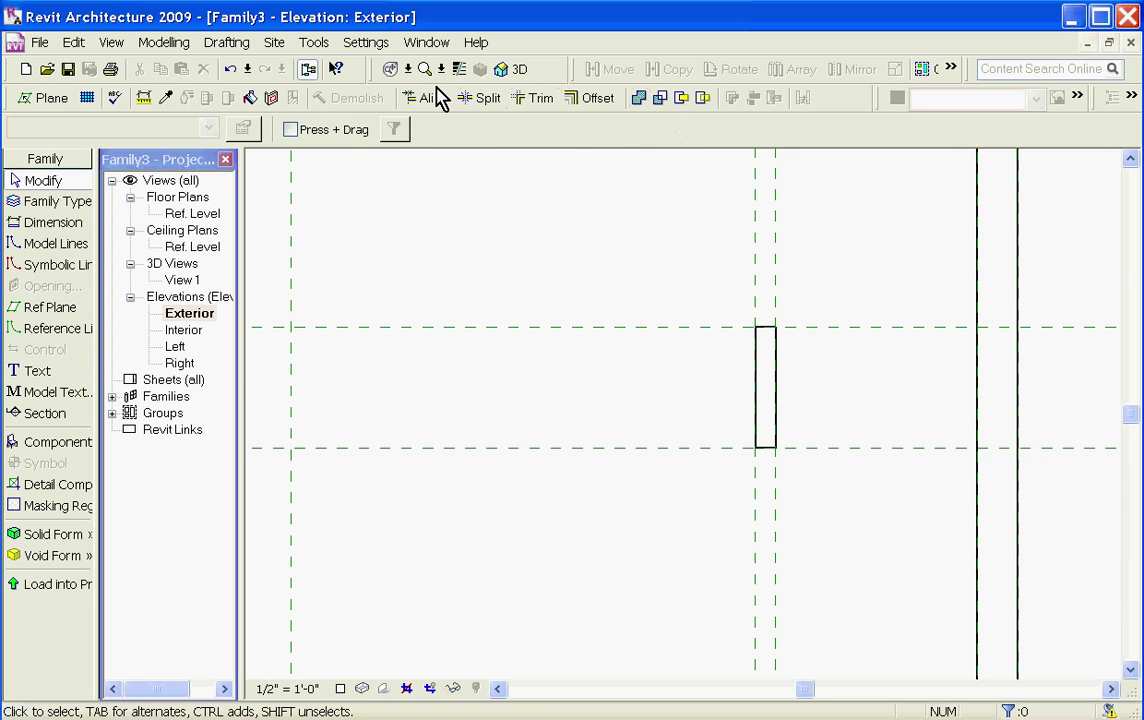
In the Ref. Level floor plan, align the handle extrusion's upper end with the reference plane along the frame's upper edge.
click(190, 226)
double_click(190, 216)
scroll(960, 525, up, 2)
scroll(442, 541, down, 2)
scroll(642, 570, up, 2)
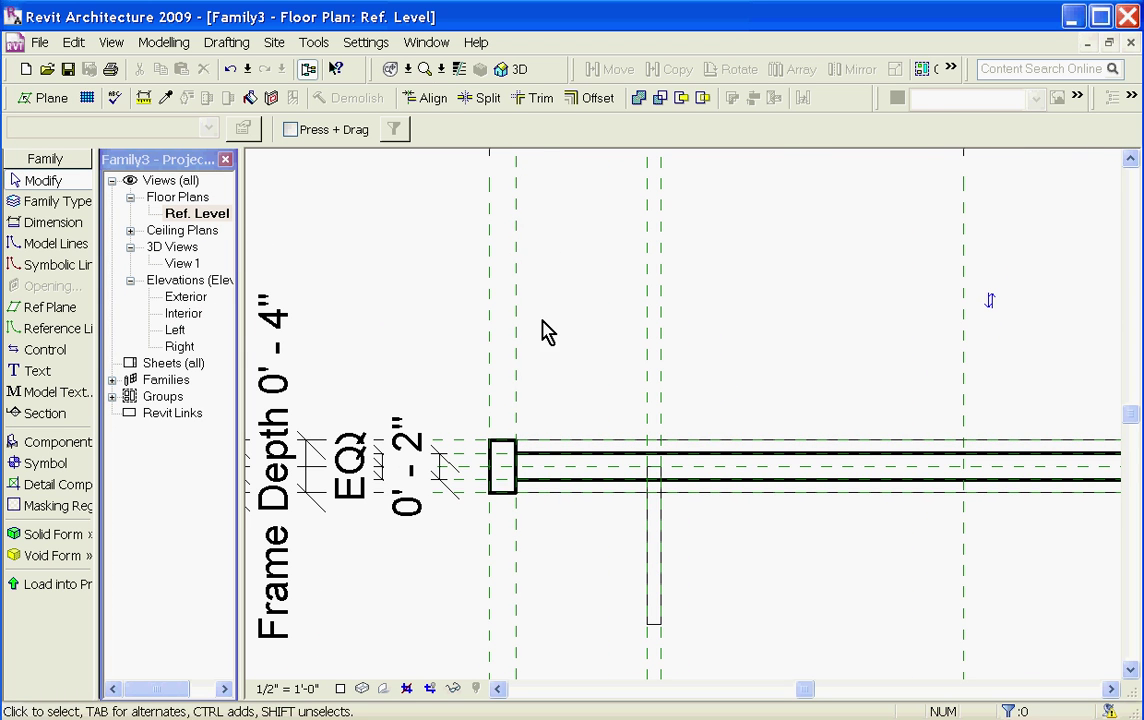
click(425, 97)
scroll(655, 485, up, 2)
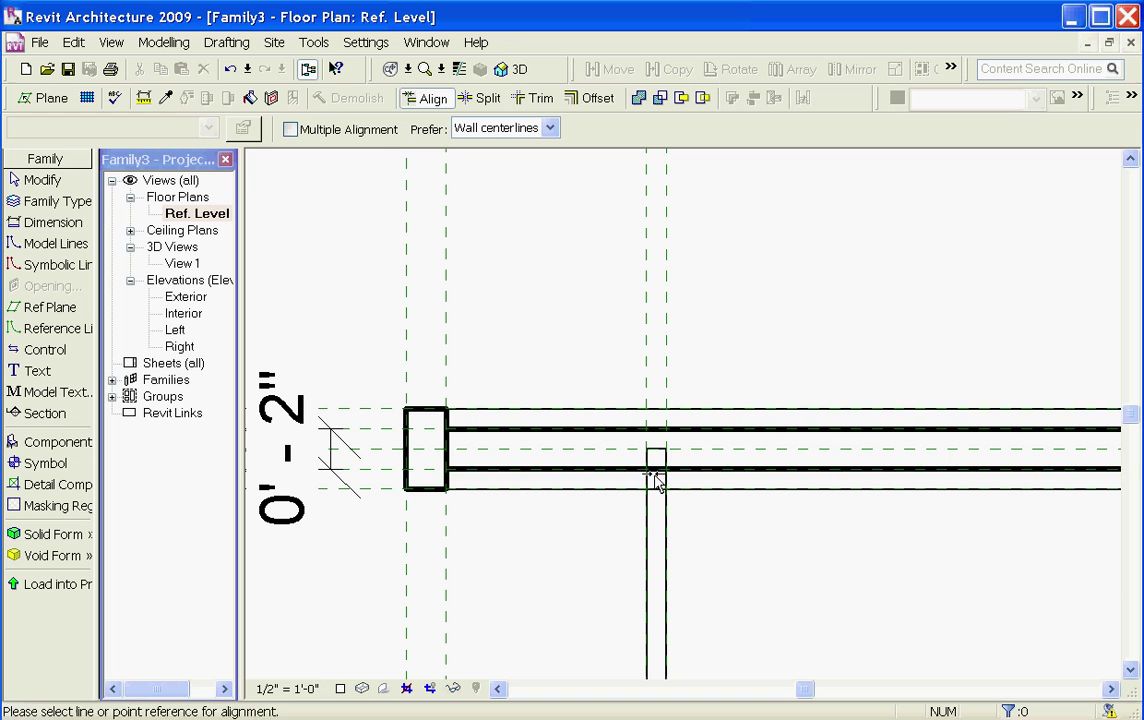
click(594, 408)
click(657, 449)
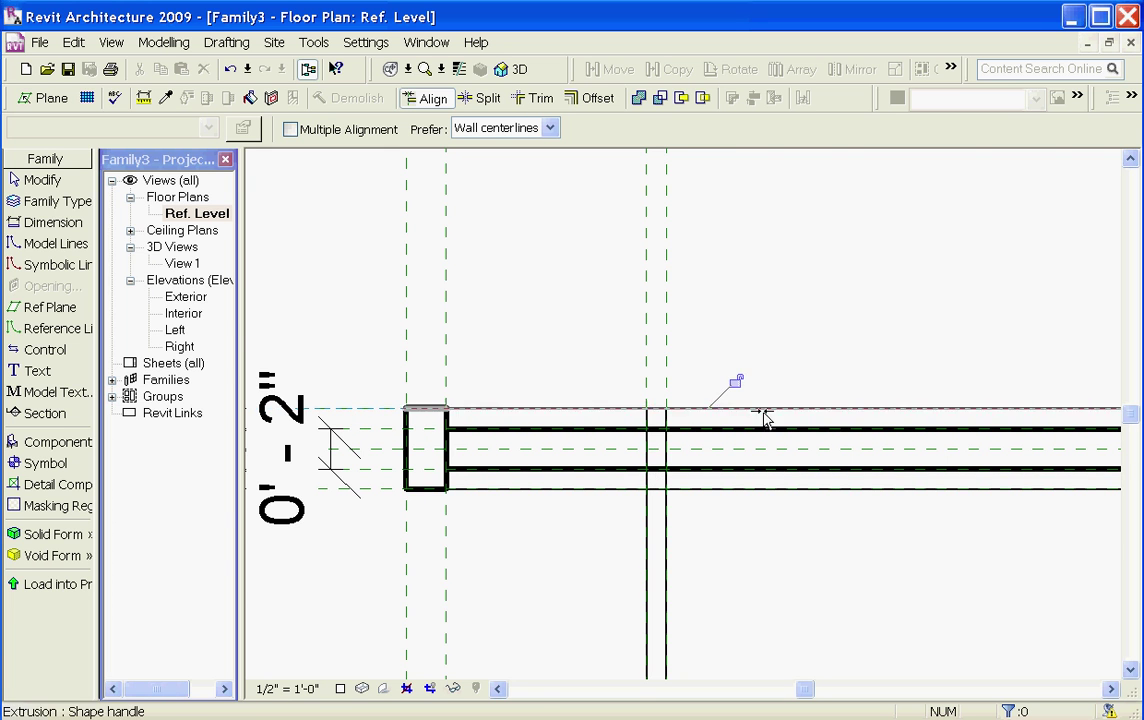
Align the handle extrusion's lower end with the reference plane along the frame's lower edge, and check the door in 3D.
scroll(620, 385, down, 2)
click(446, 452)
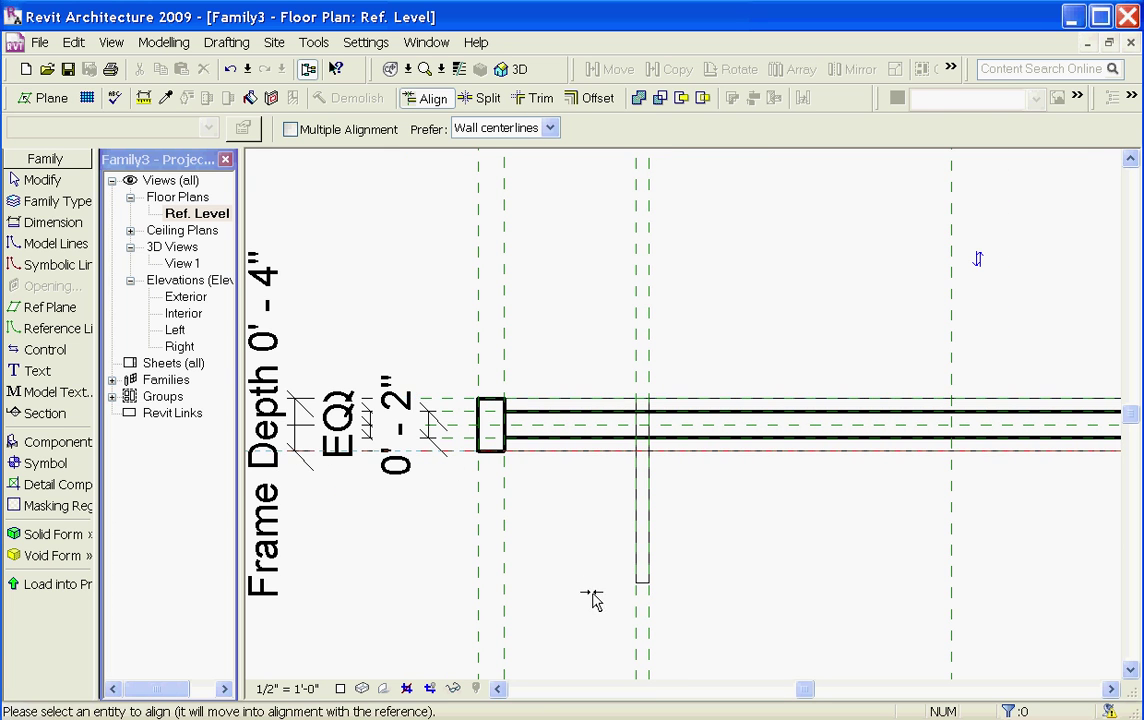
scroll(640, 590, up, 2)
click(643, 588)
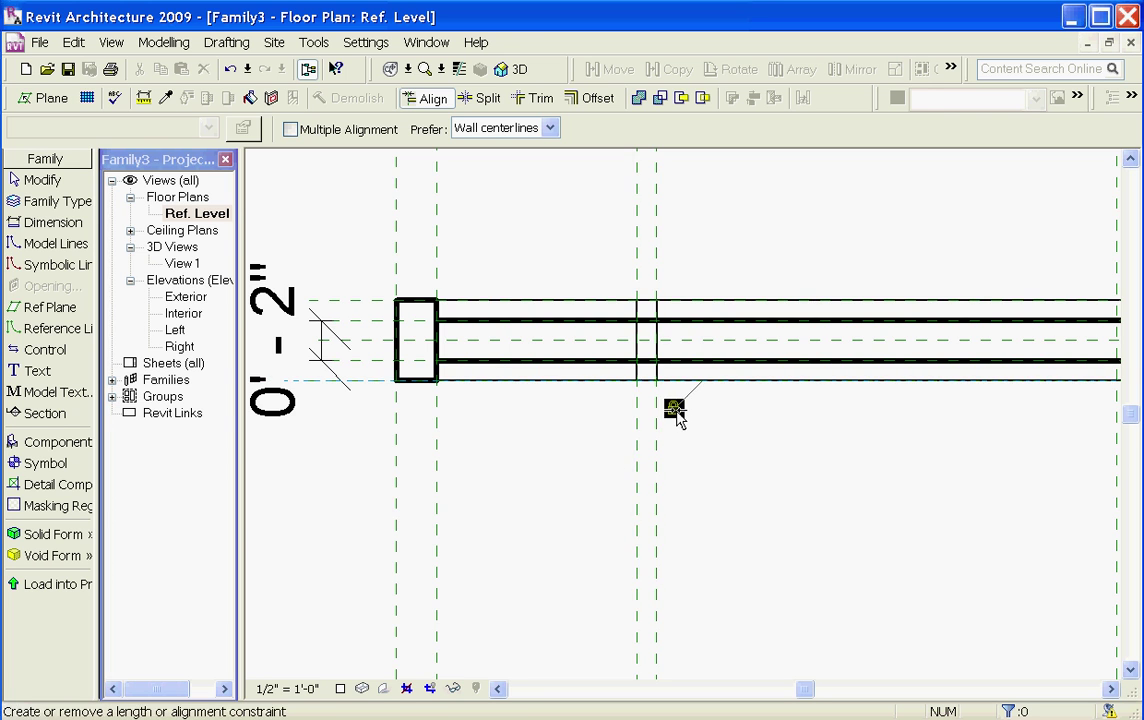
scroll(620, 430, down, 2)
click(512, 69)
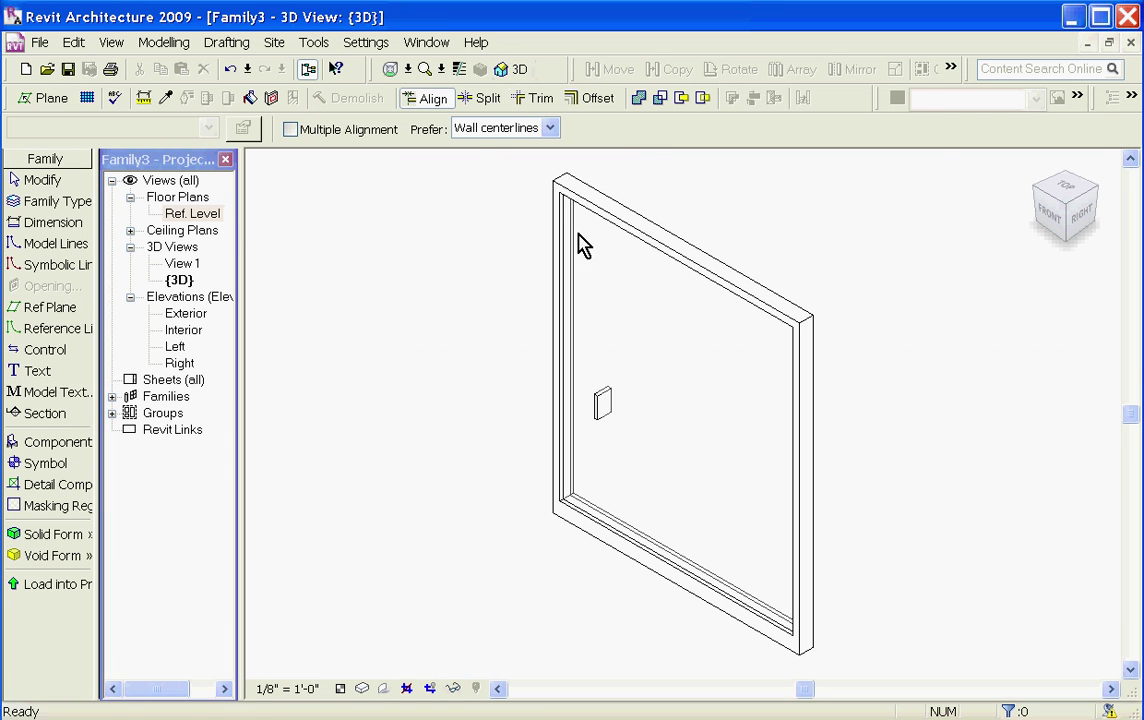
key(Escape)
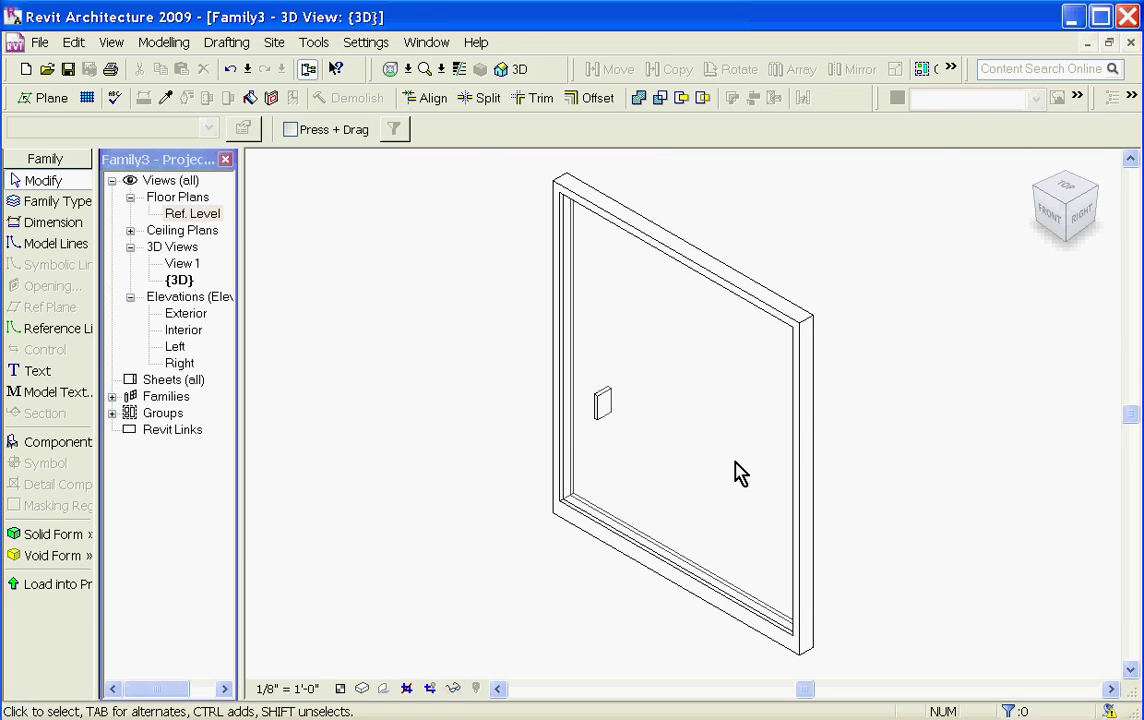
shift+middle_drag(758, 476, 452, 372)
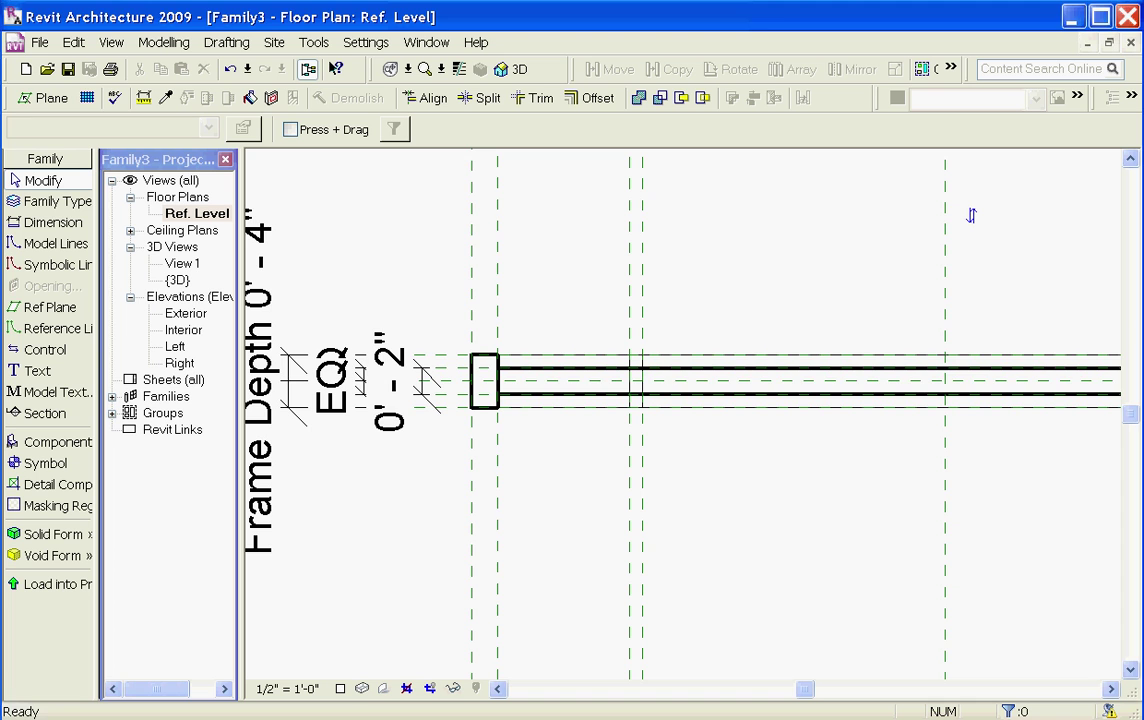
Save the family as "test door" and load it into the 11-Place_Section-Elevation_Tags.rvt project.
scroll(766, 580, down, 4)
scroll(876, 465, up, 2)
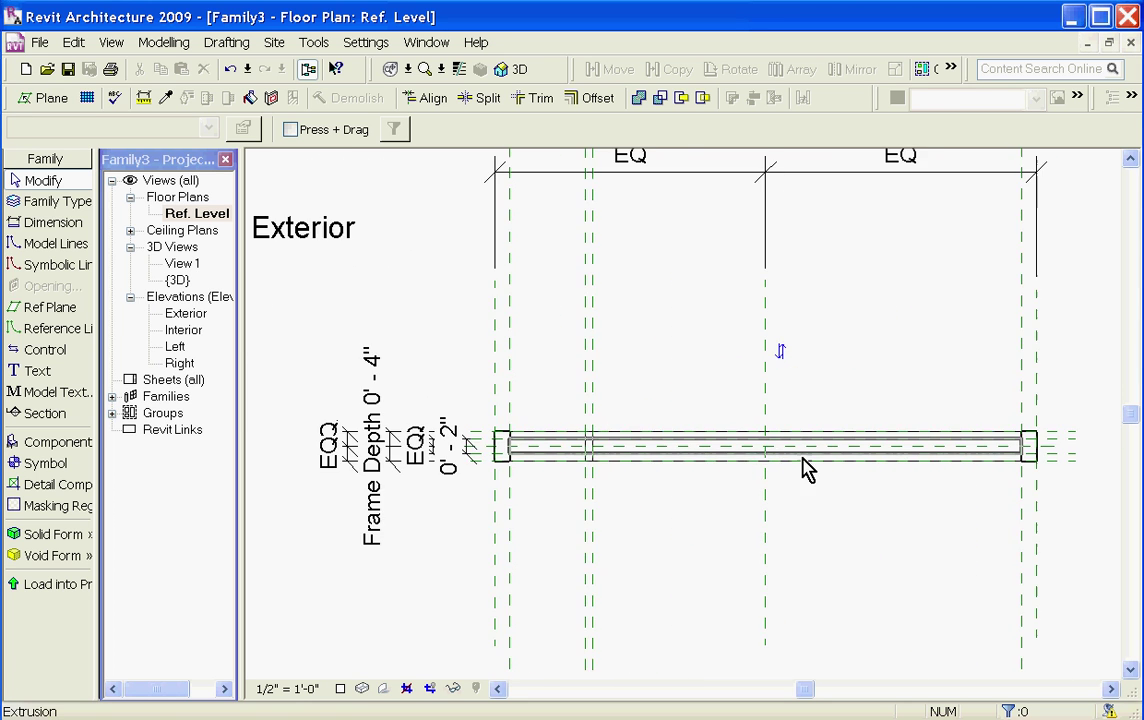
scroll(876, 465, down, 1)
click(40, 42)
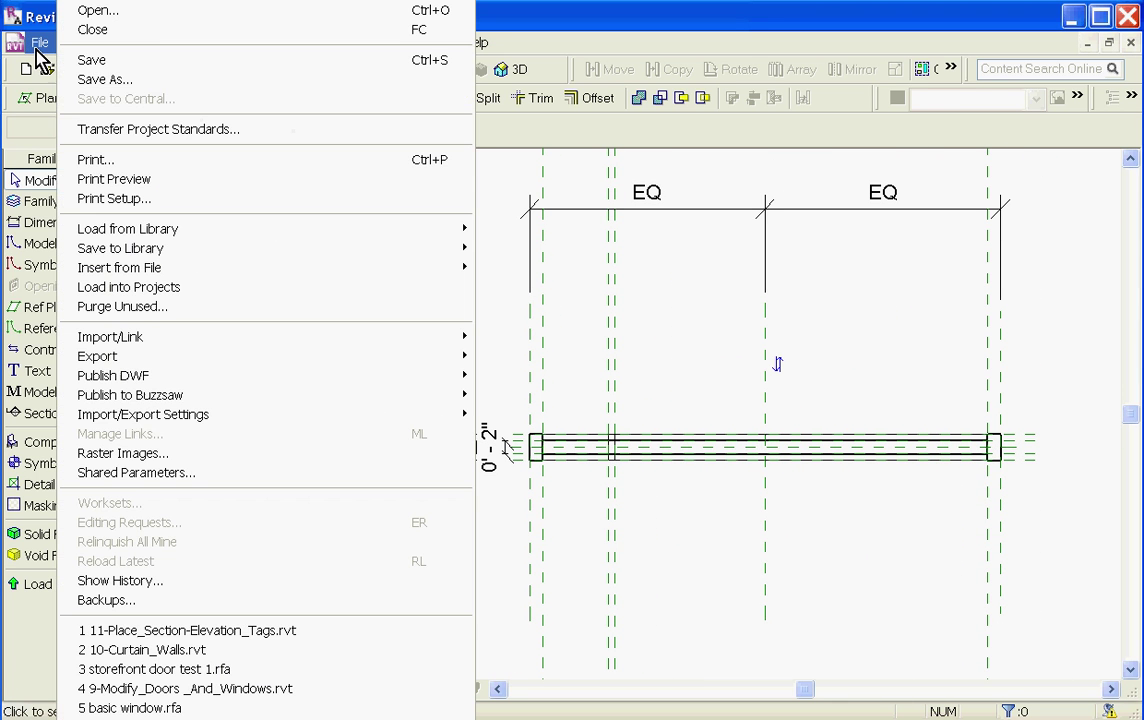
click(86, 77)
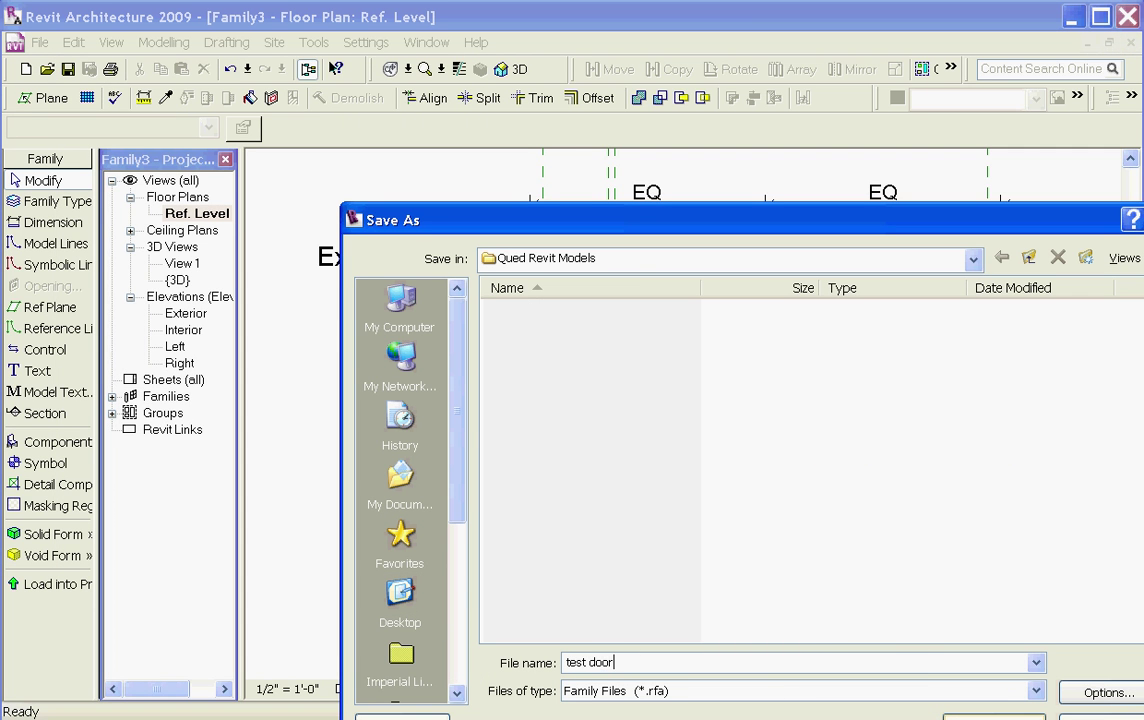
key(Return)
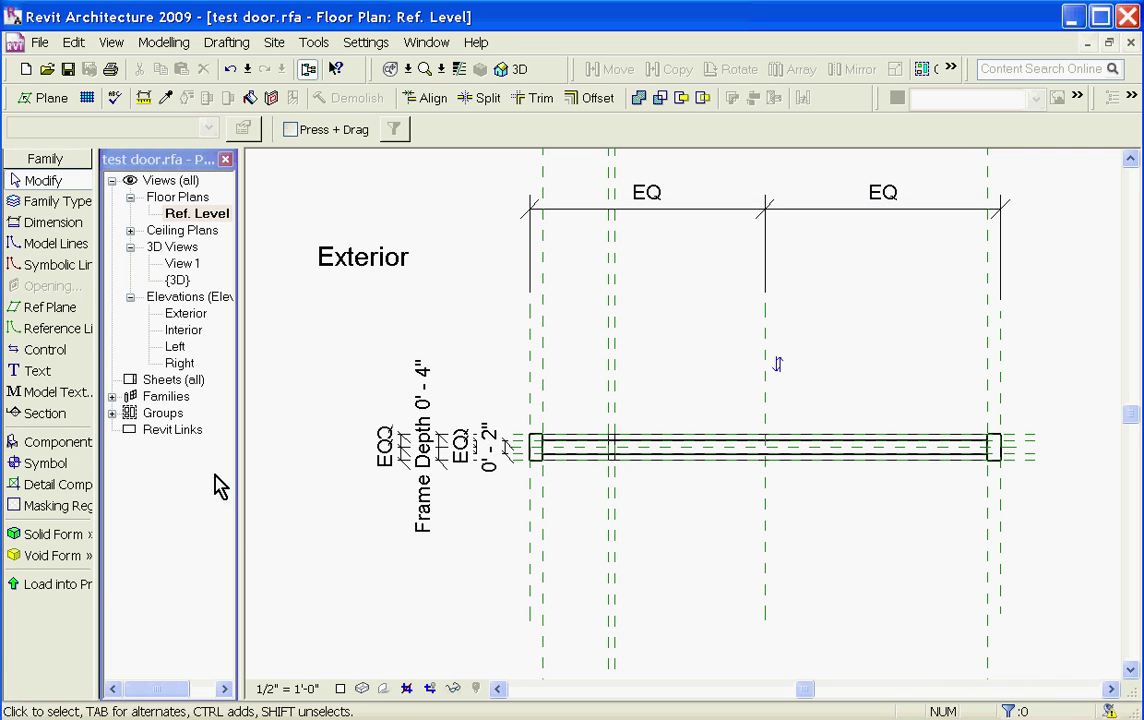
click(77, 588)
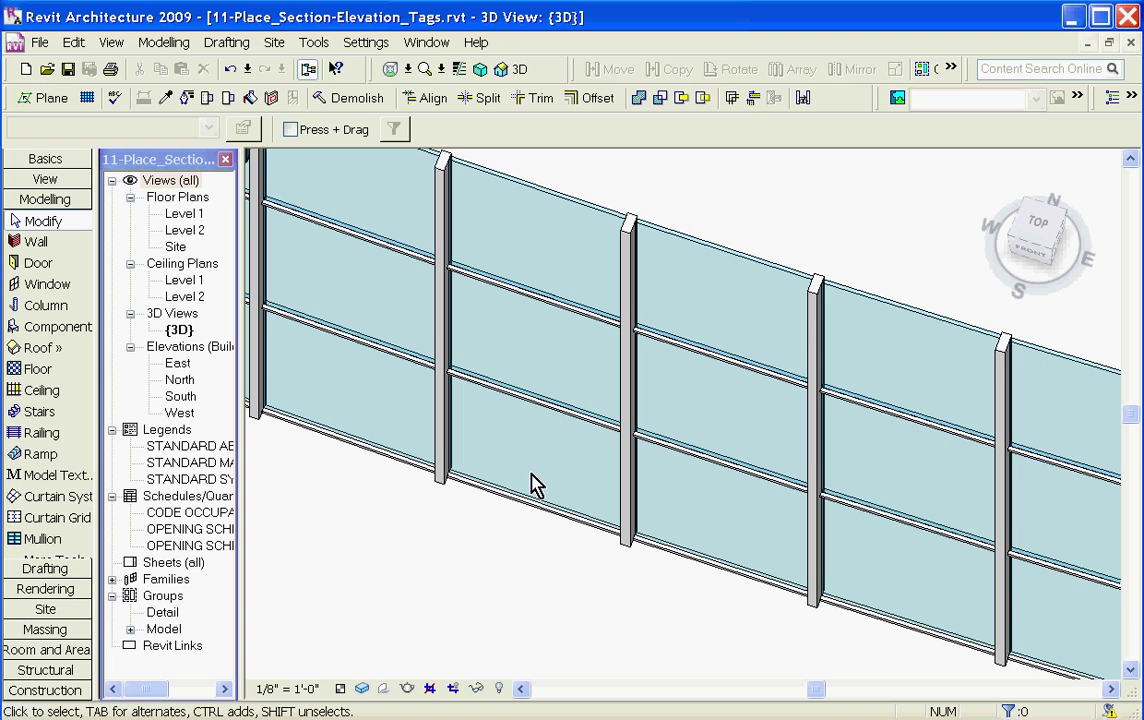
Open the project's Level 1 floor plan at the curved curtain wall near grid line C.
scroll(535, 485, down, 2)
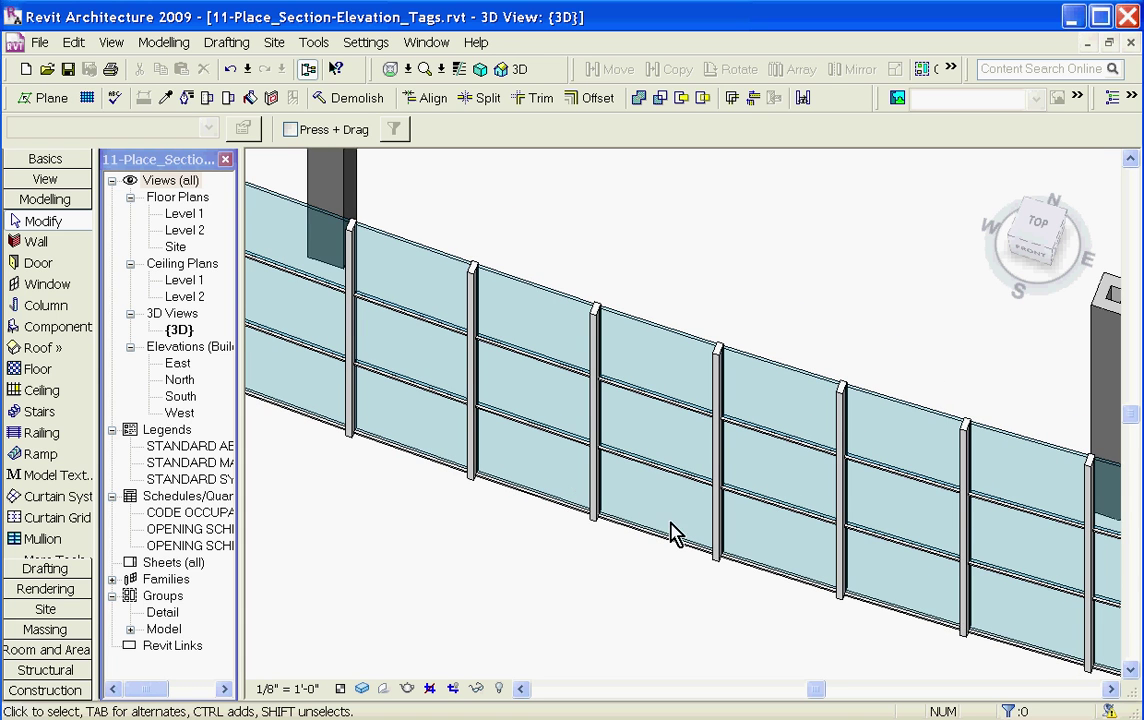
scroll(659, 549, up, 4)
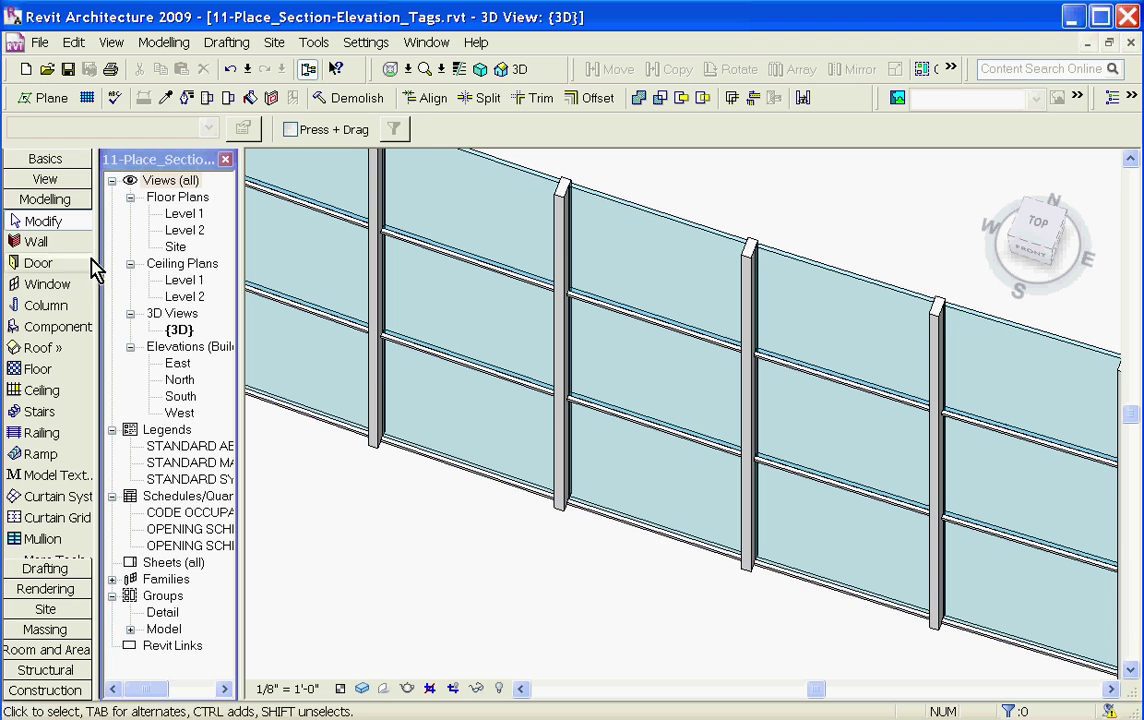
double_click(186, 214)
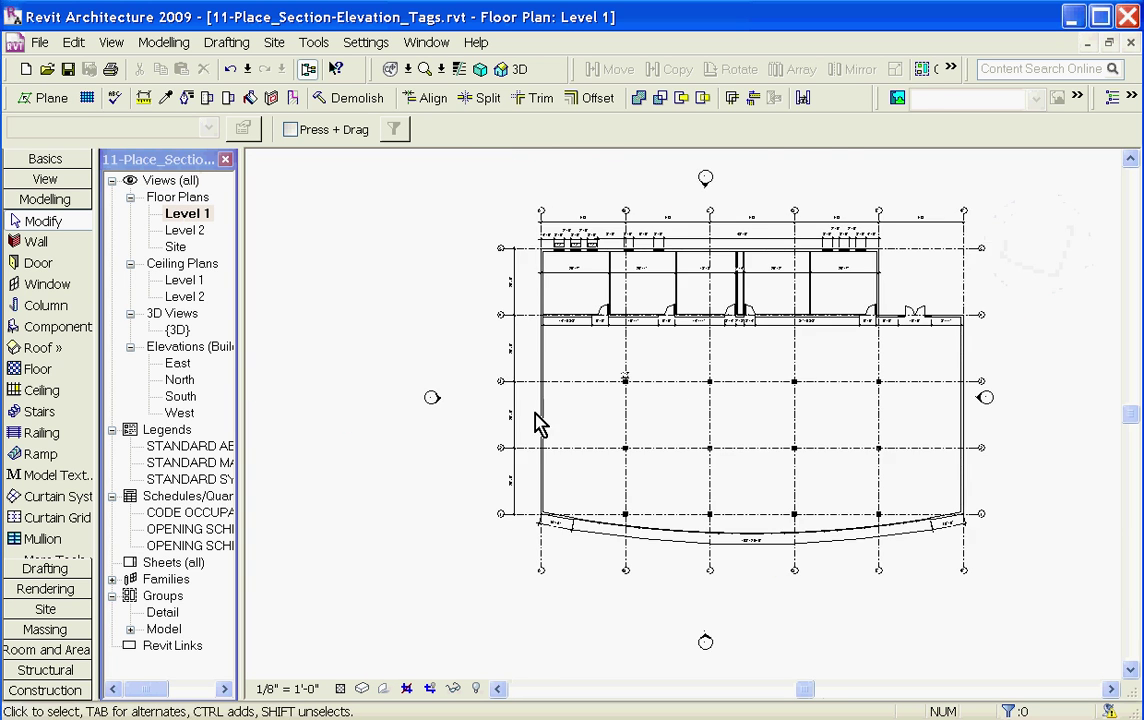
scroll(700, 500, up, 5)
scroll(702, 520, up, 5)
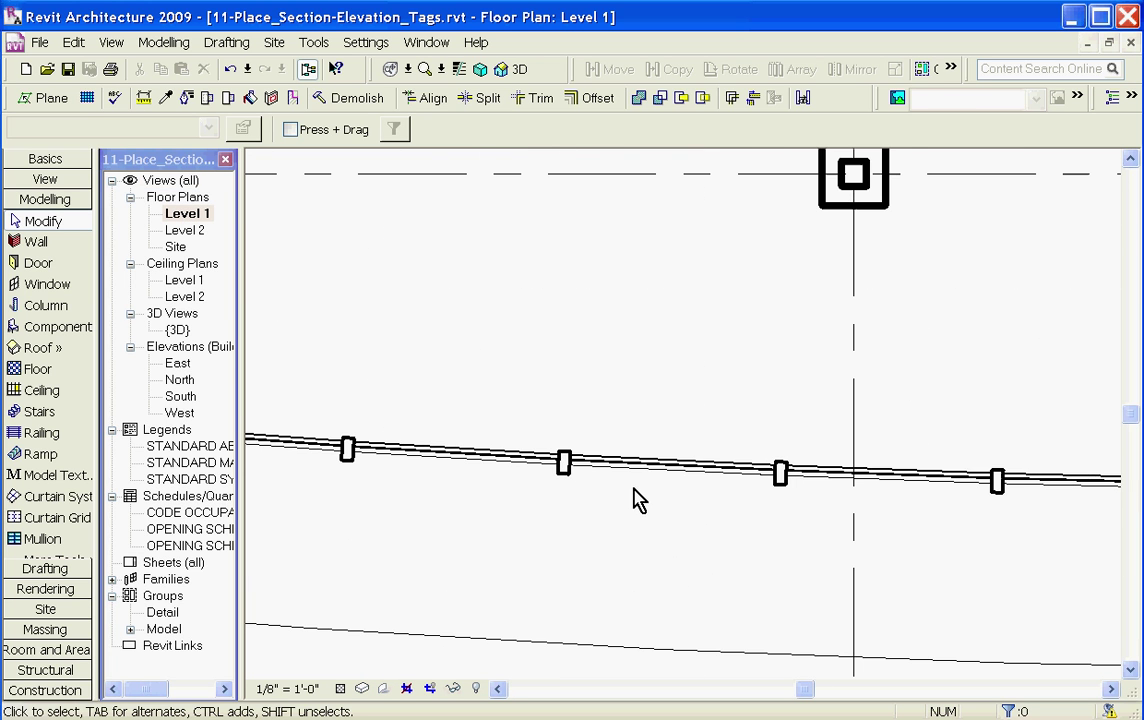
Filter the selected curtain wall bay just west of grid line C to Curtain Panels only and change that panel's type to test door.
drag(513, 391, 825, 536)
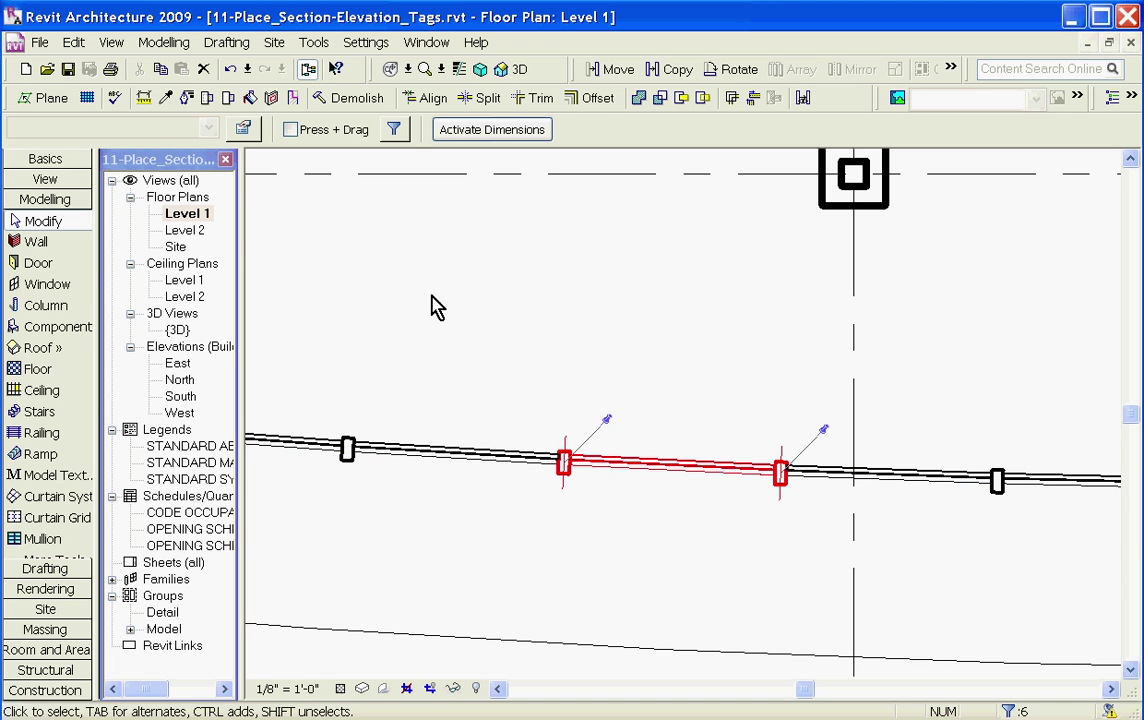
click(1008, 711)
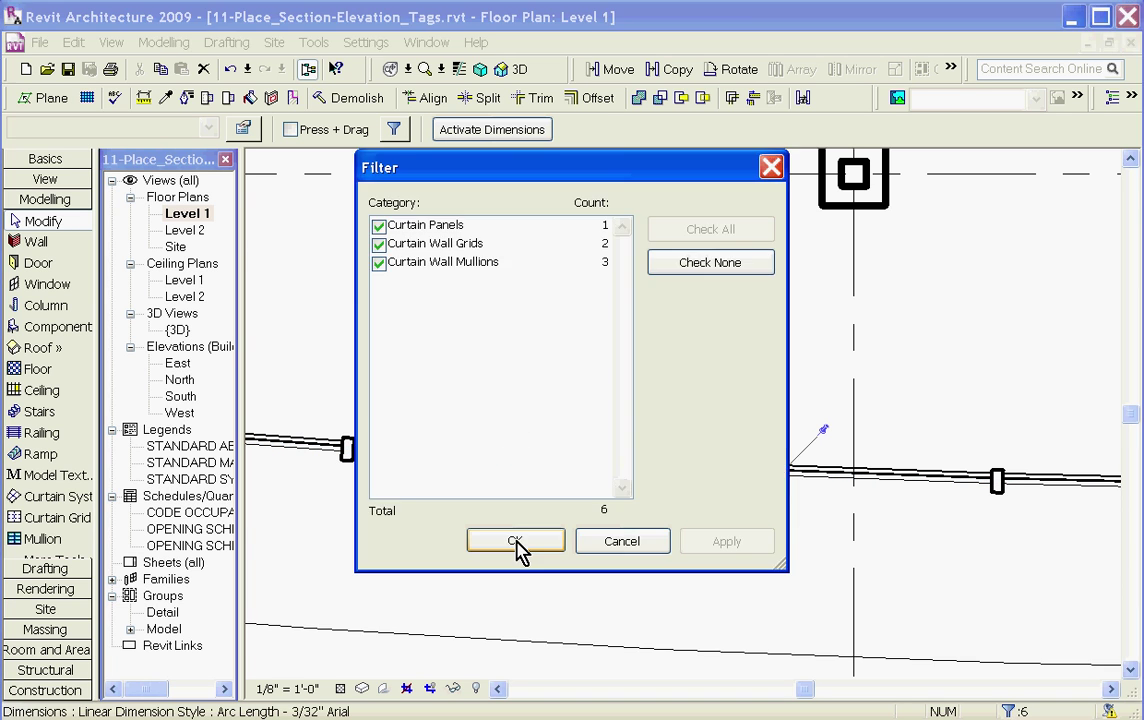
click(680, 262)
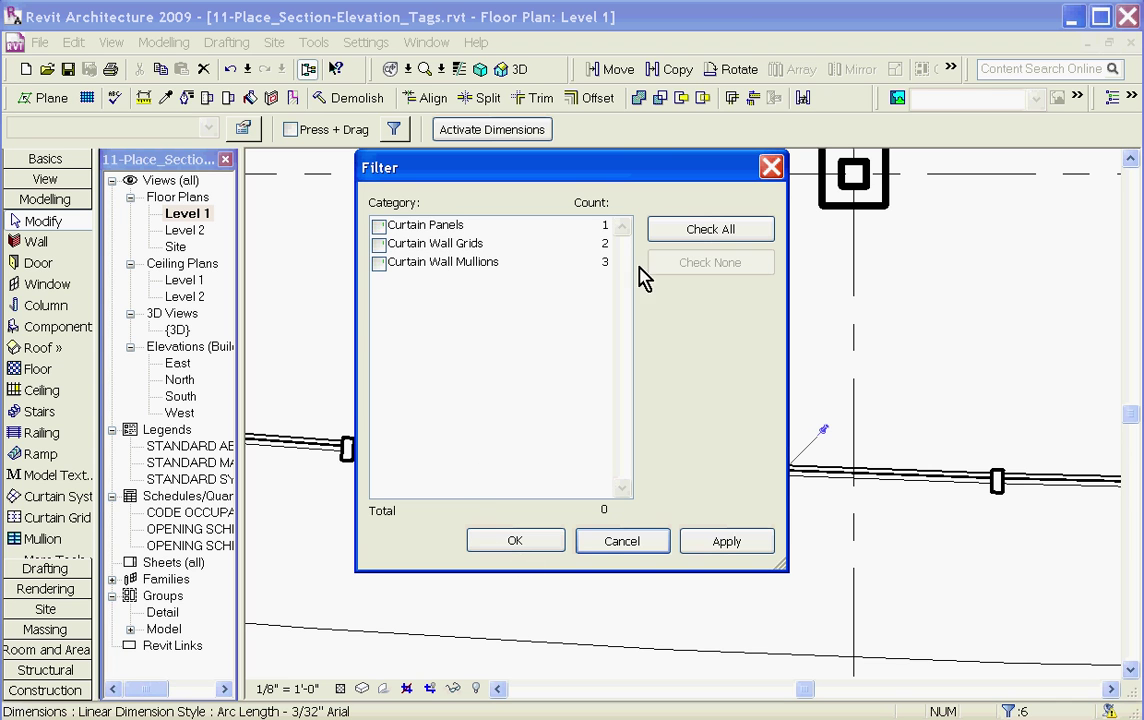
click(379, 226)
click(503, 543)
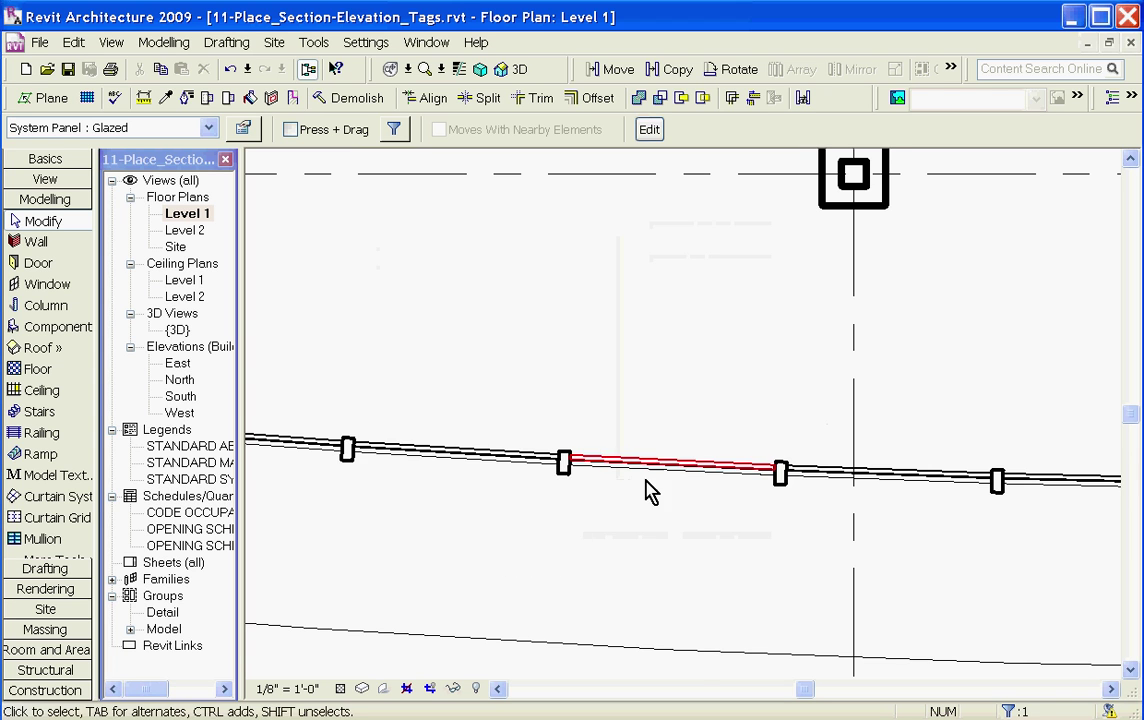
scroll(684, 467, up, 2)
scroll(733, 465, up, 1)
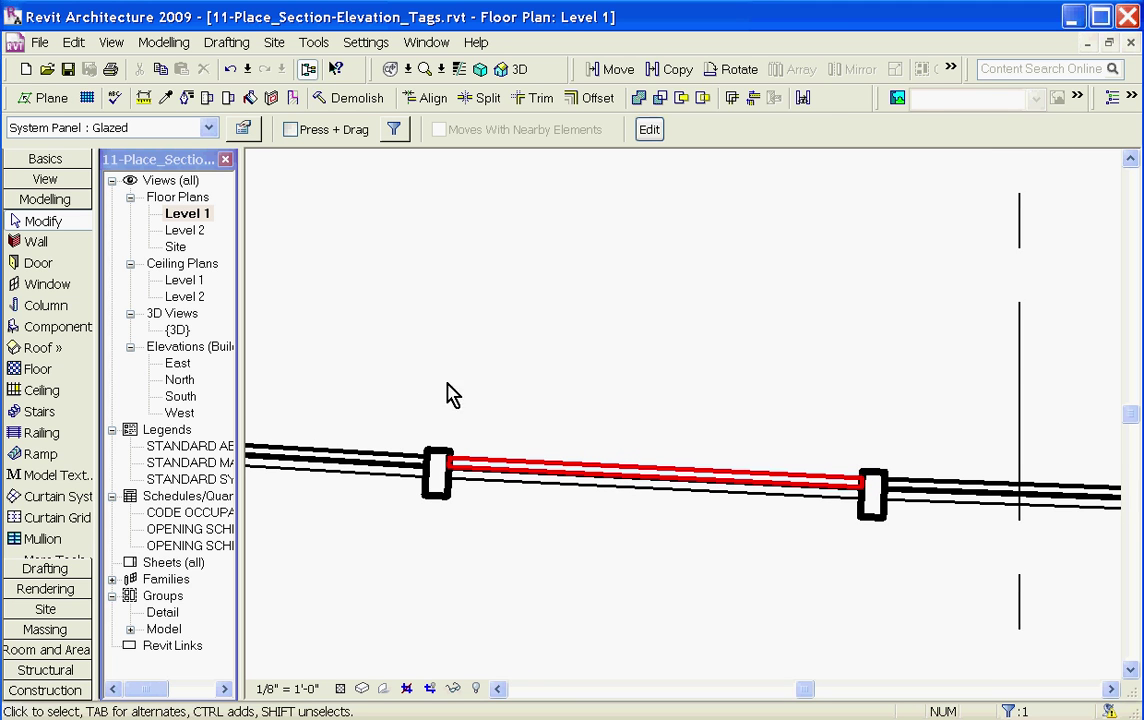
click(210, 128)
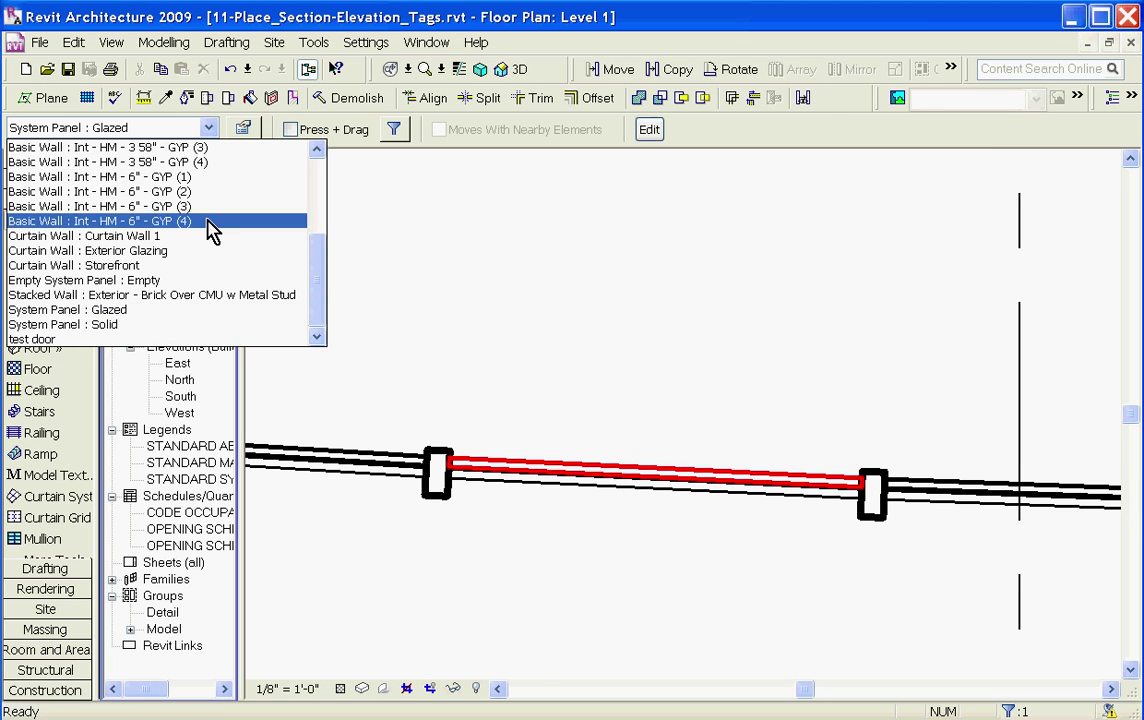
click(112, 339)
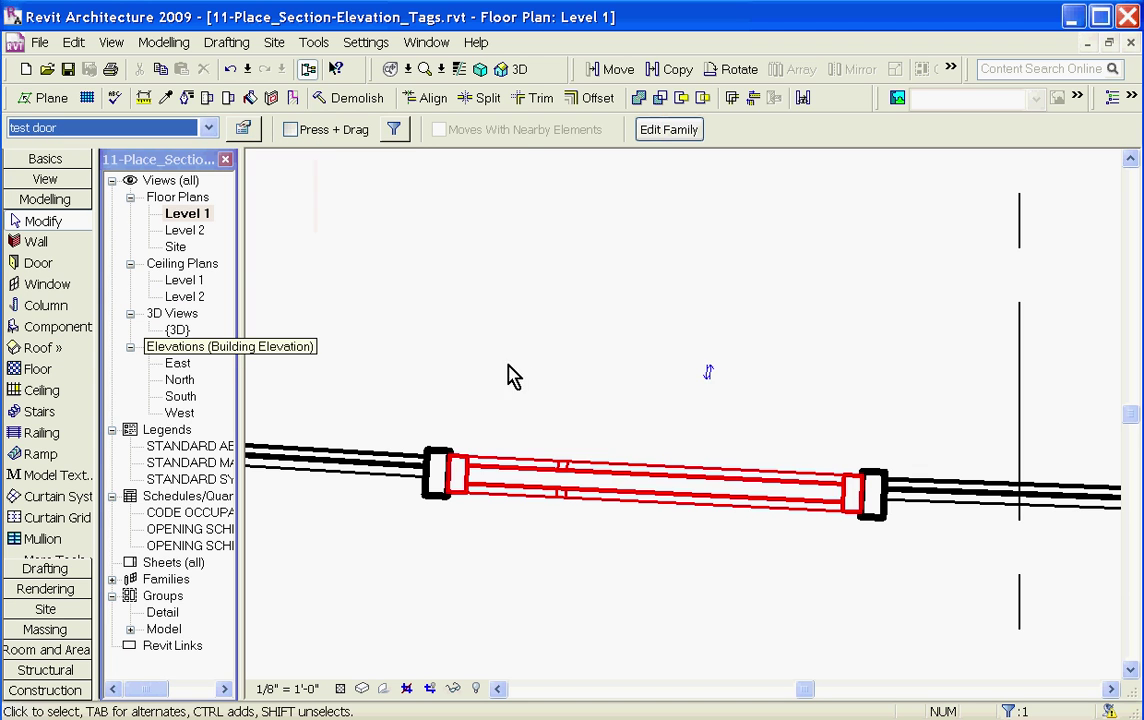
key(Escape)
Open the South elevation and examine the door placed in the curtain wall.
scroll(730, 332, down, 3)
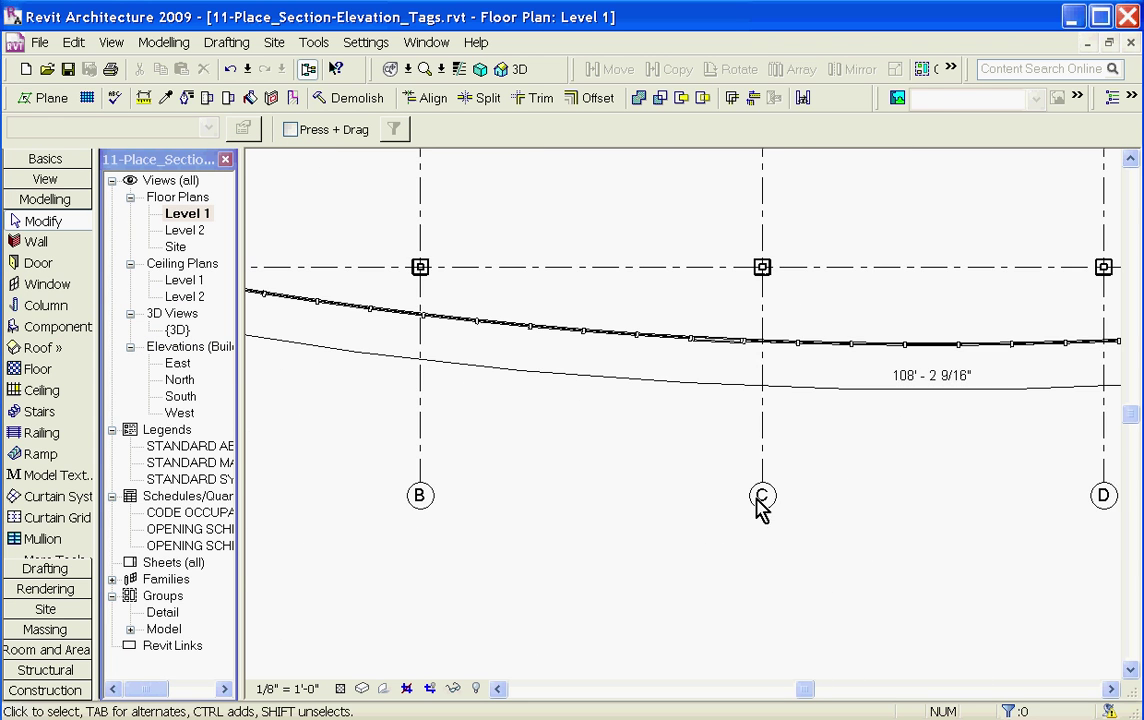
scroll(795, 408, down, 2)
double_click(763, 608)
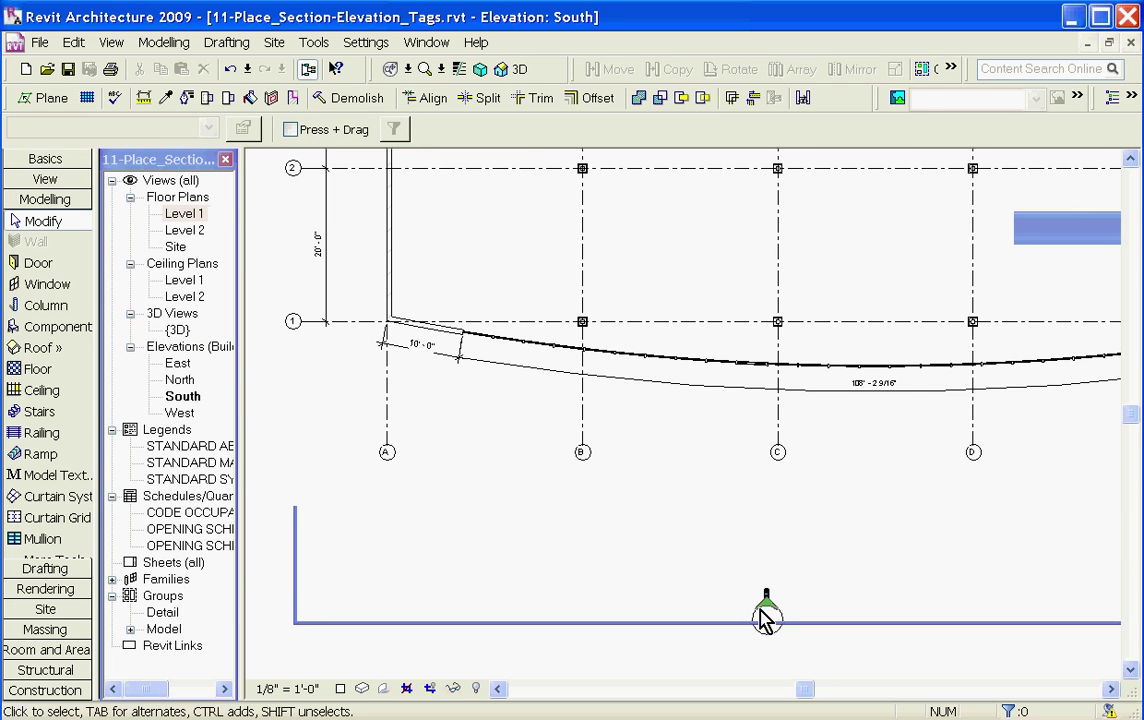
scroll(664, 439, up, 5)
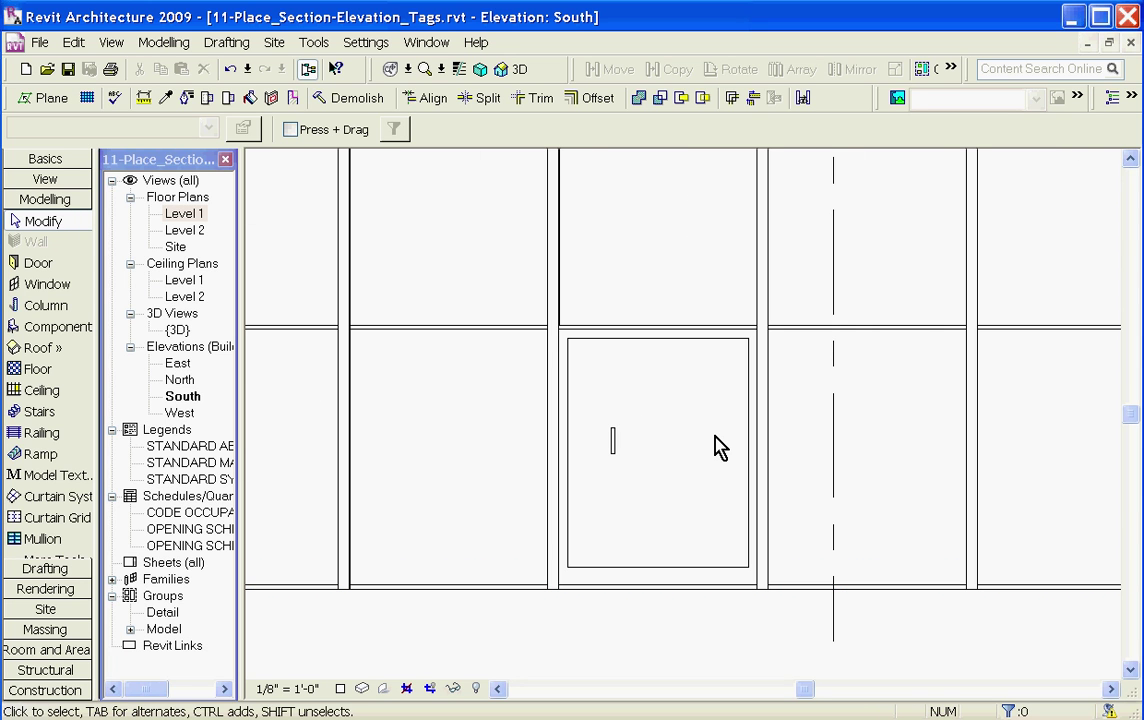